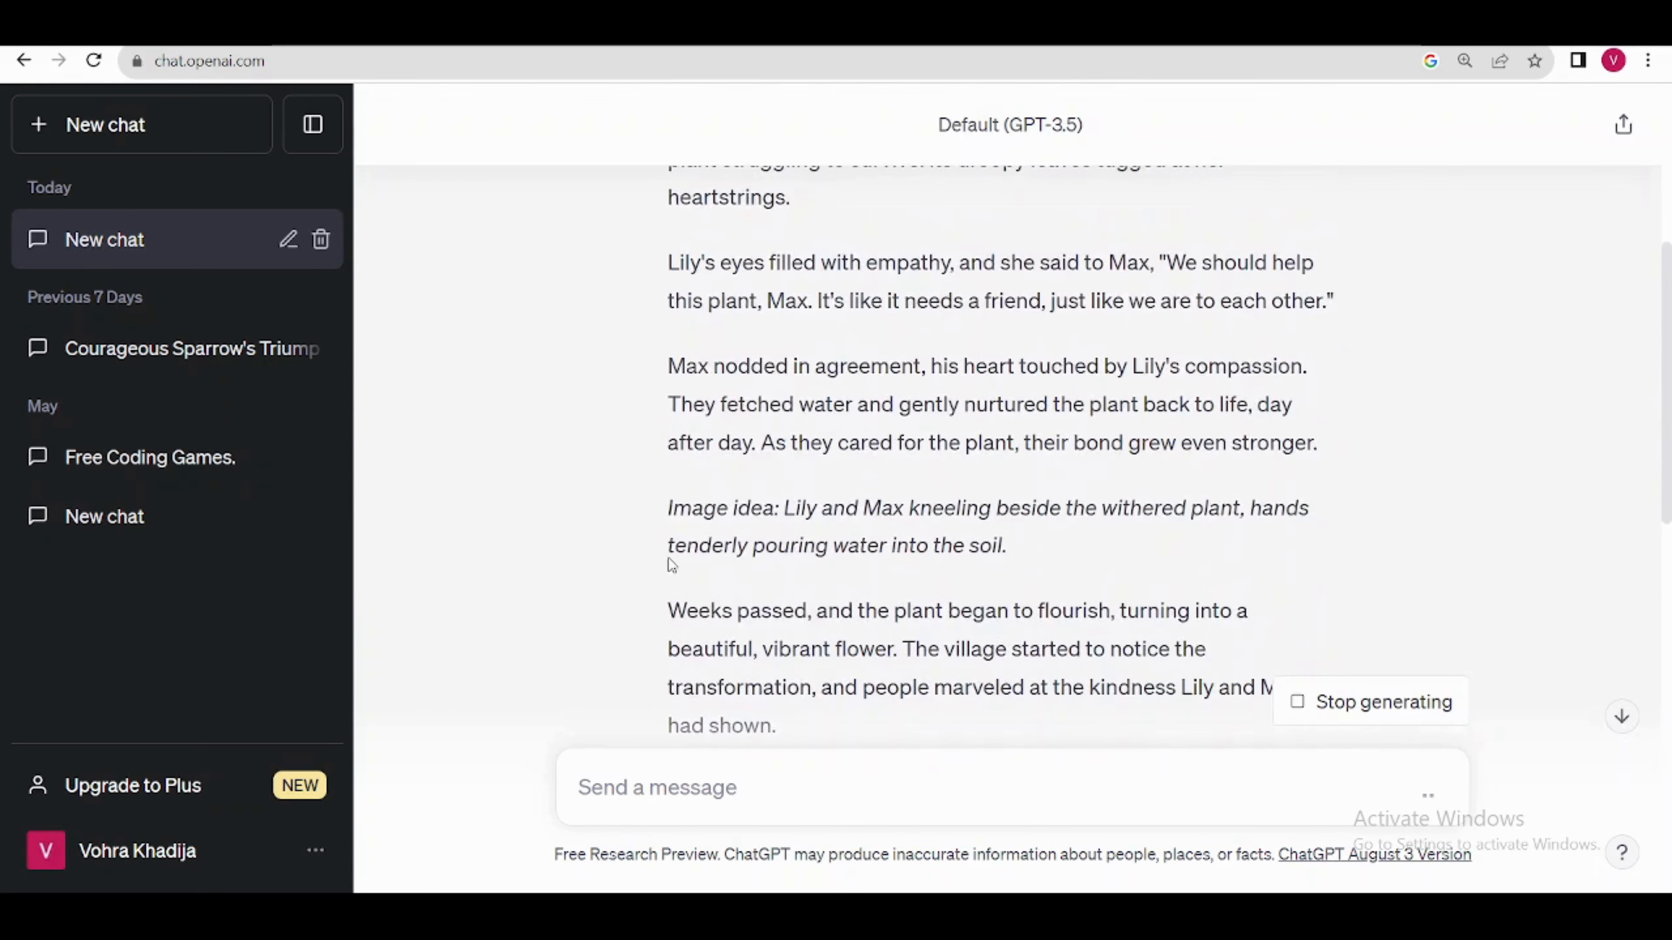
scroll(876, 552, up, 3)
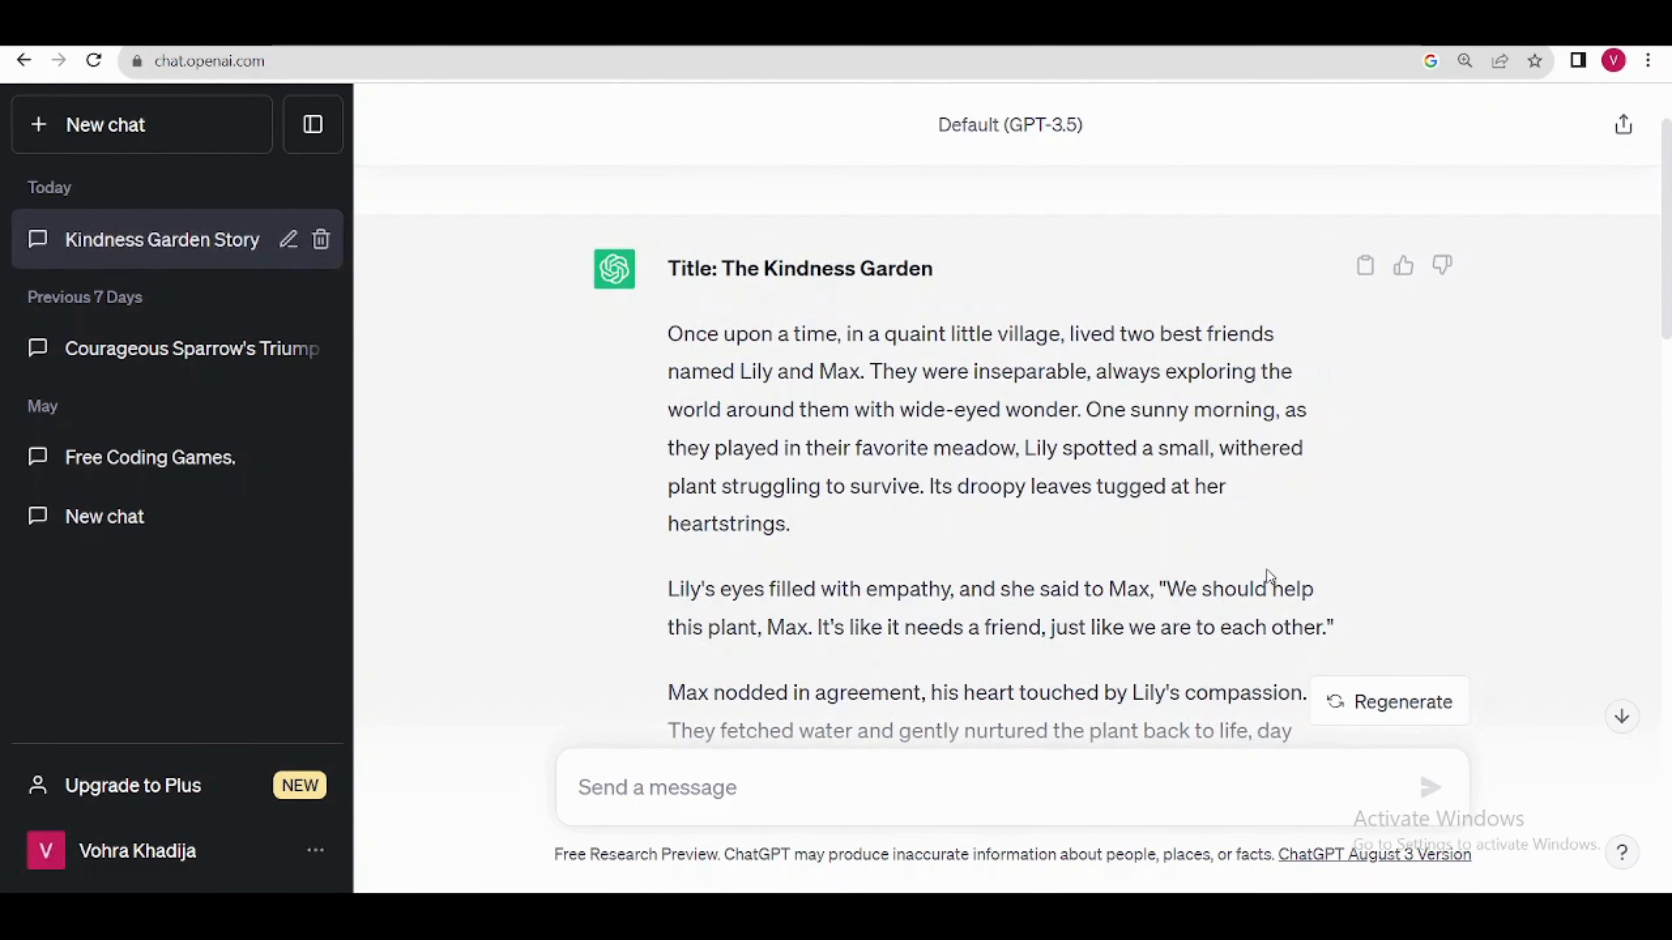
Step: Read through the generated Kindness Garden story and its image ideas
scroll(1267, 573, down, 8)
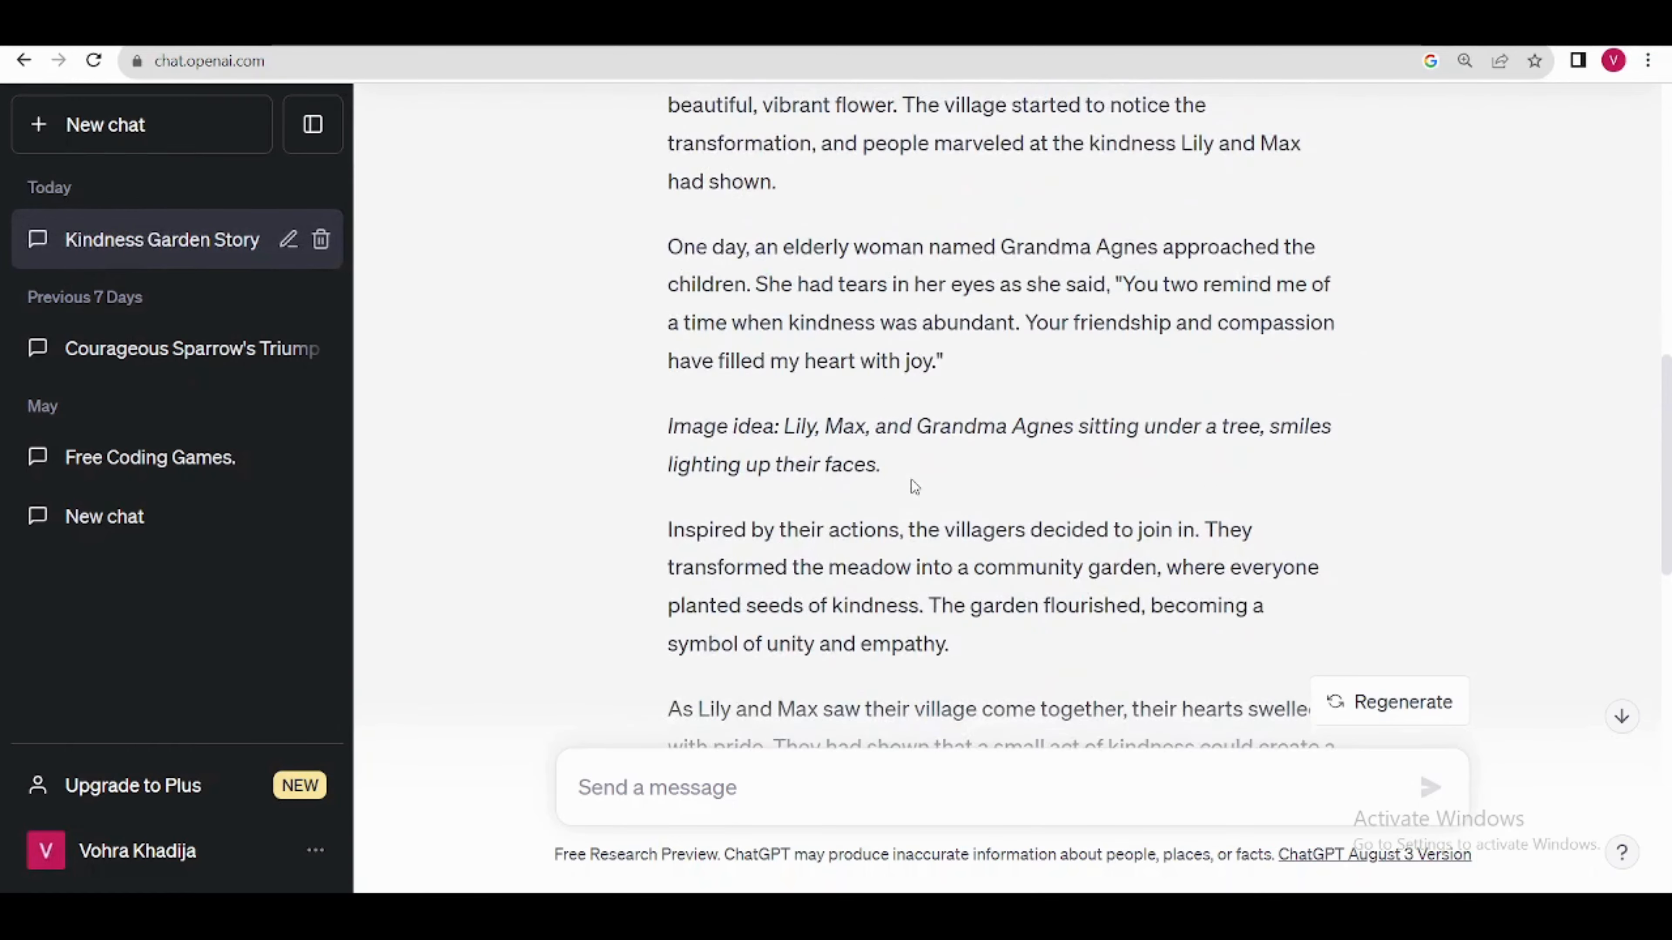
scroll(914, 487, down, 8)
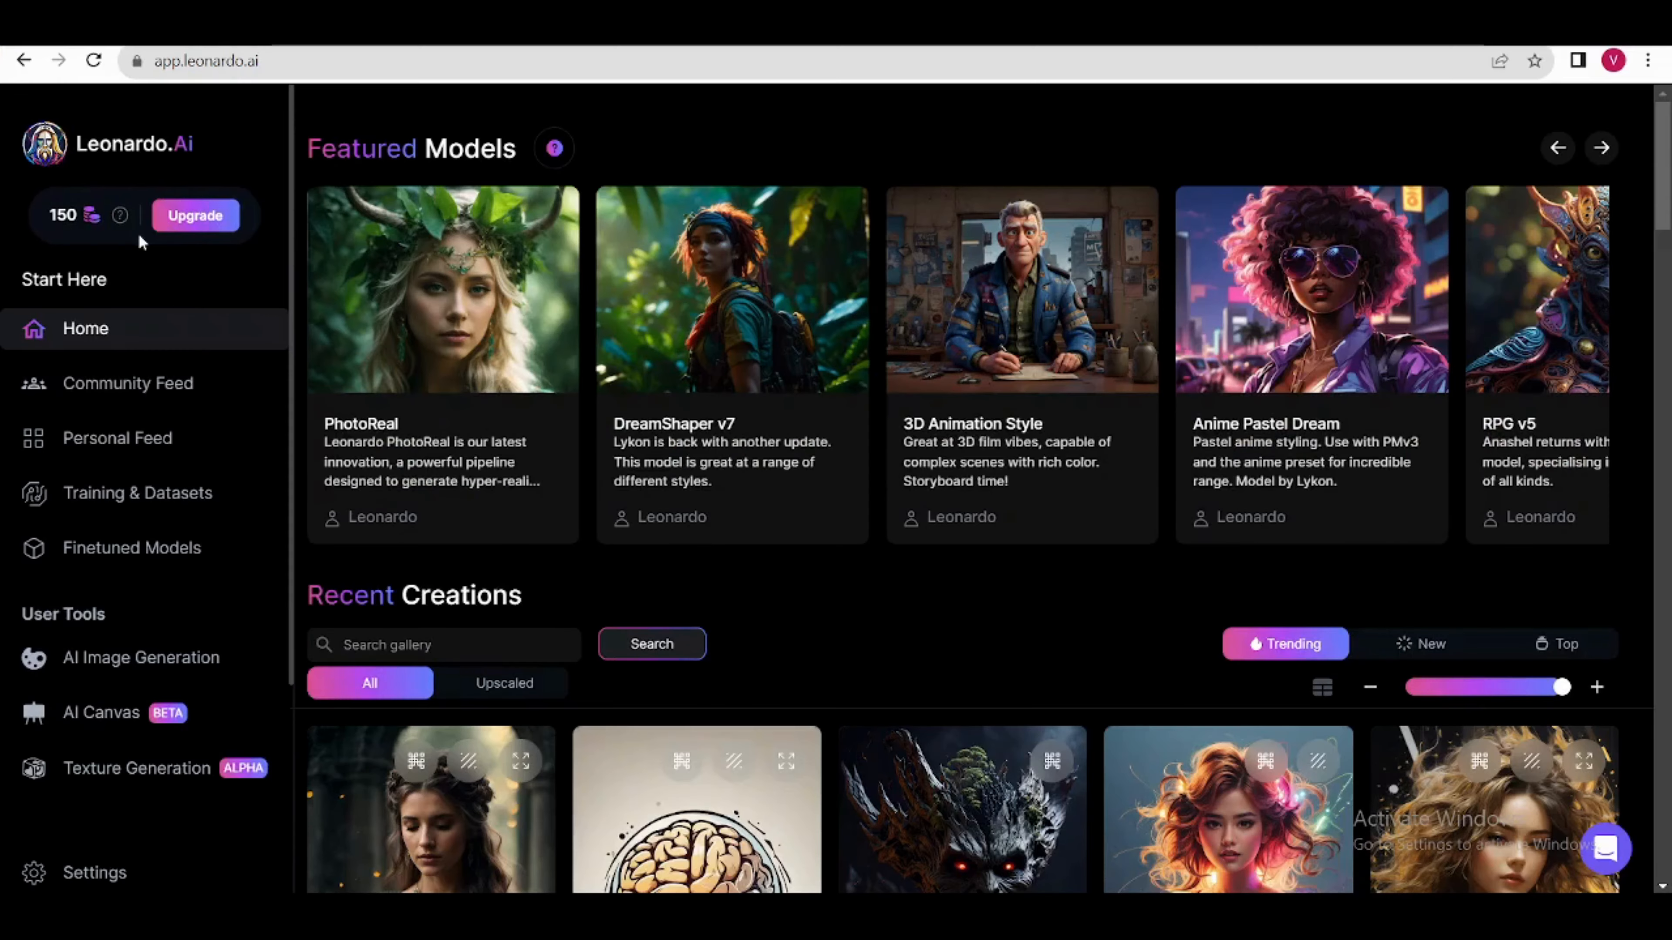
Step: Switch to Leonardo.Ai, open AI Image Generation and set the image dimensions to 976 × 544 px
click(173, 676)
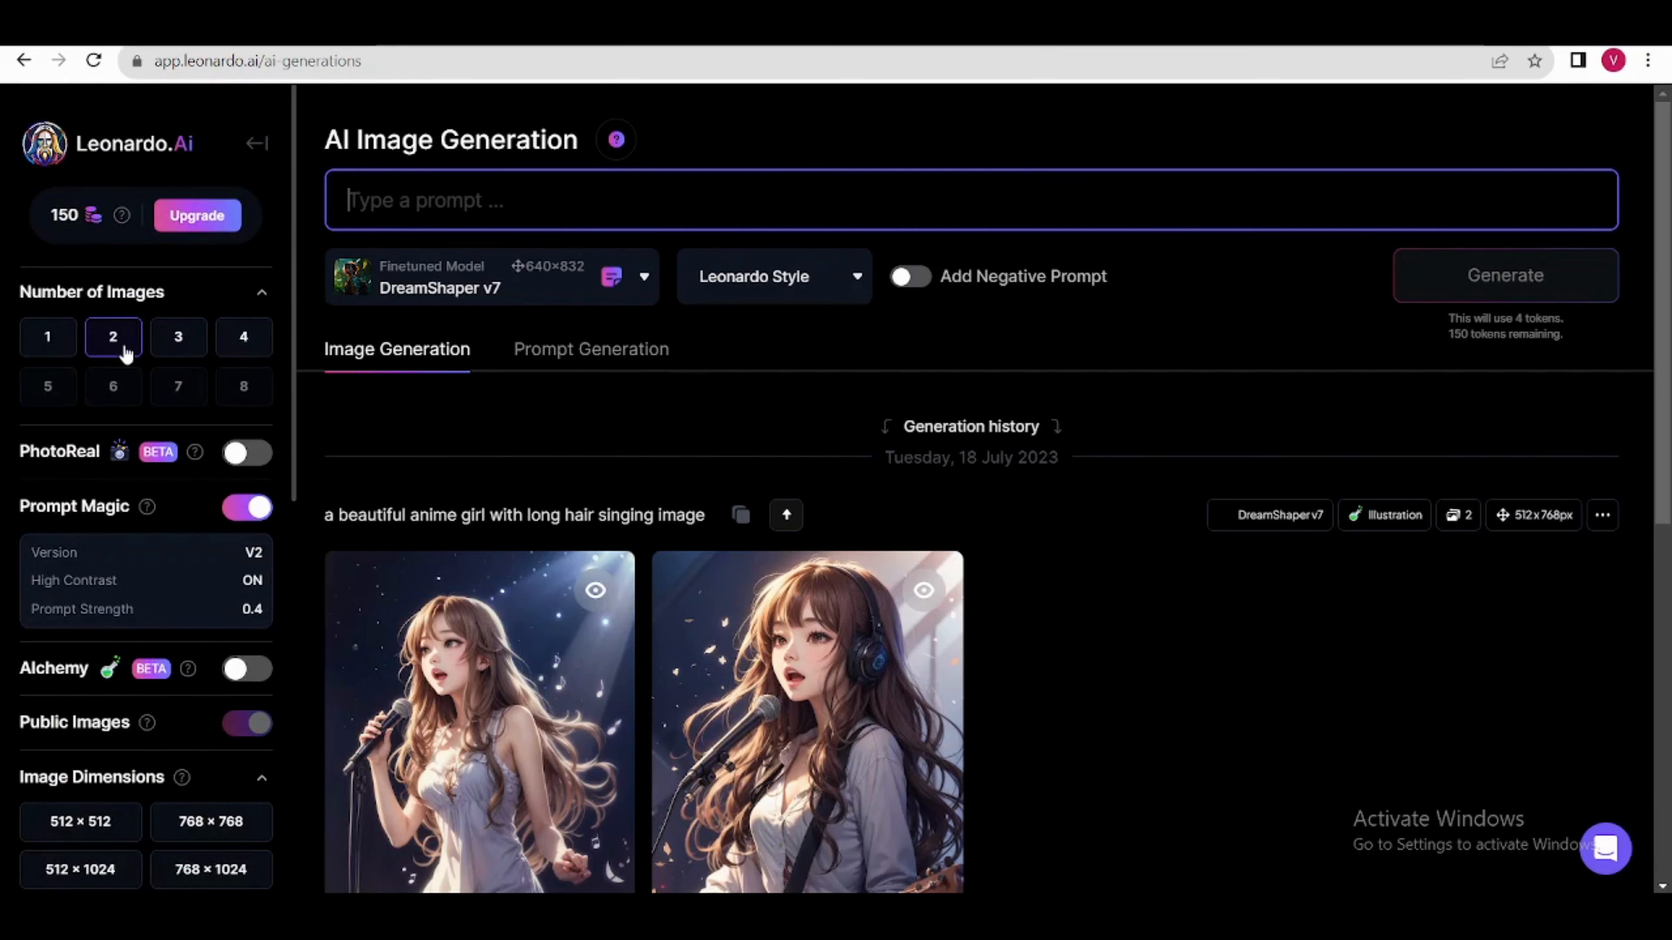
scroll(160, 556, down, 3)
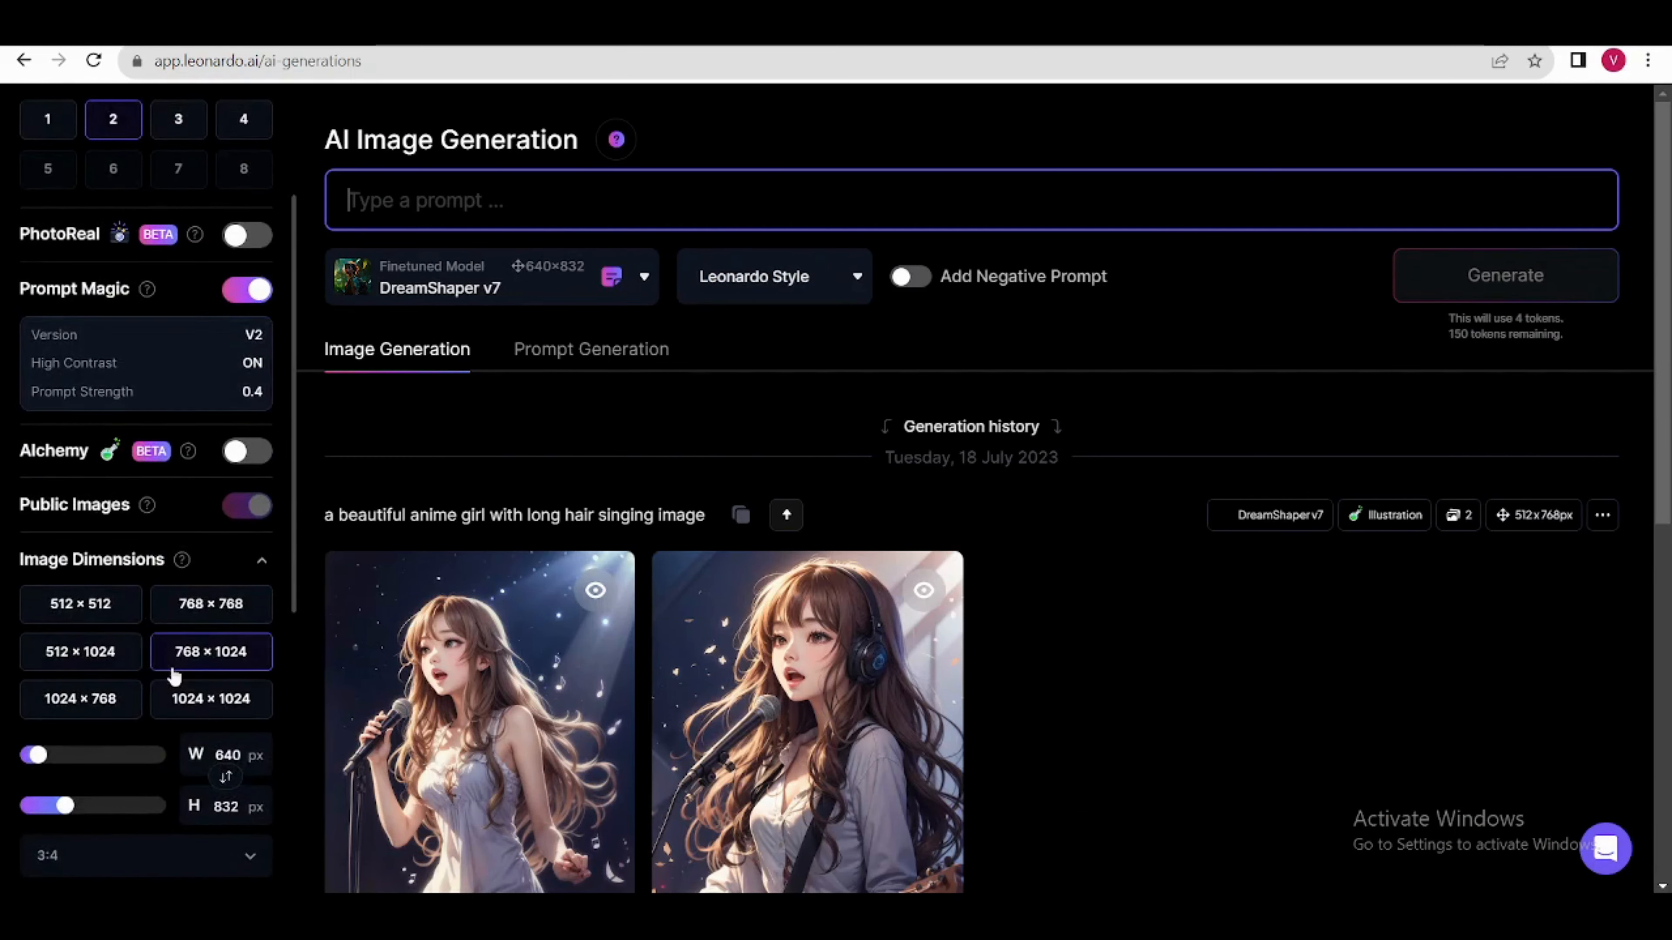
scroll(178, 659, down, 3)
click(244, 648)
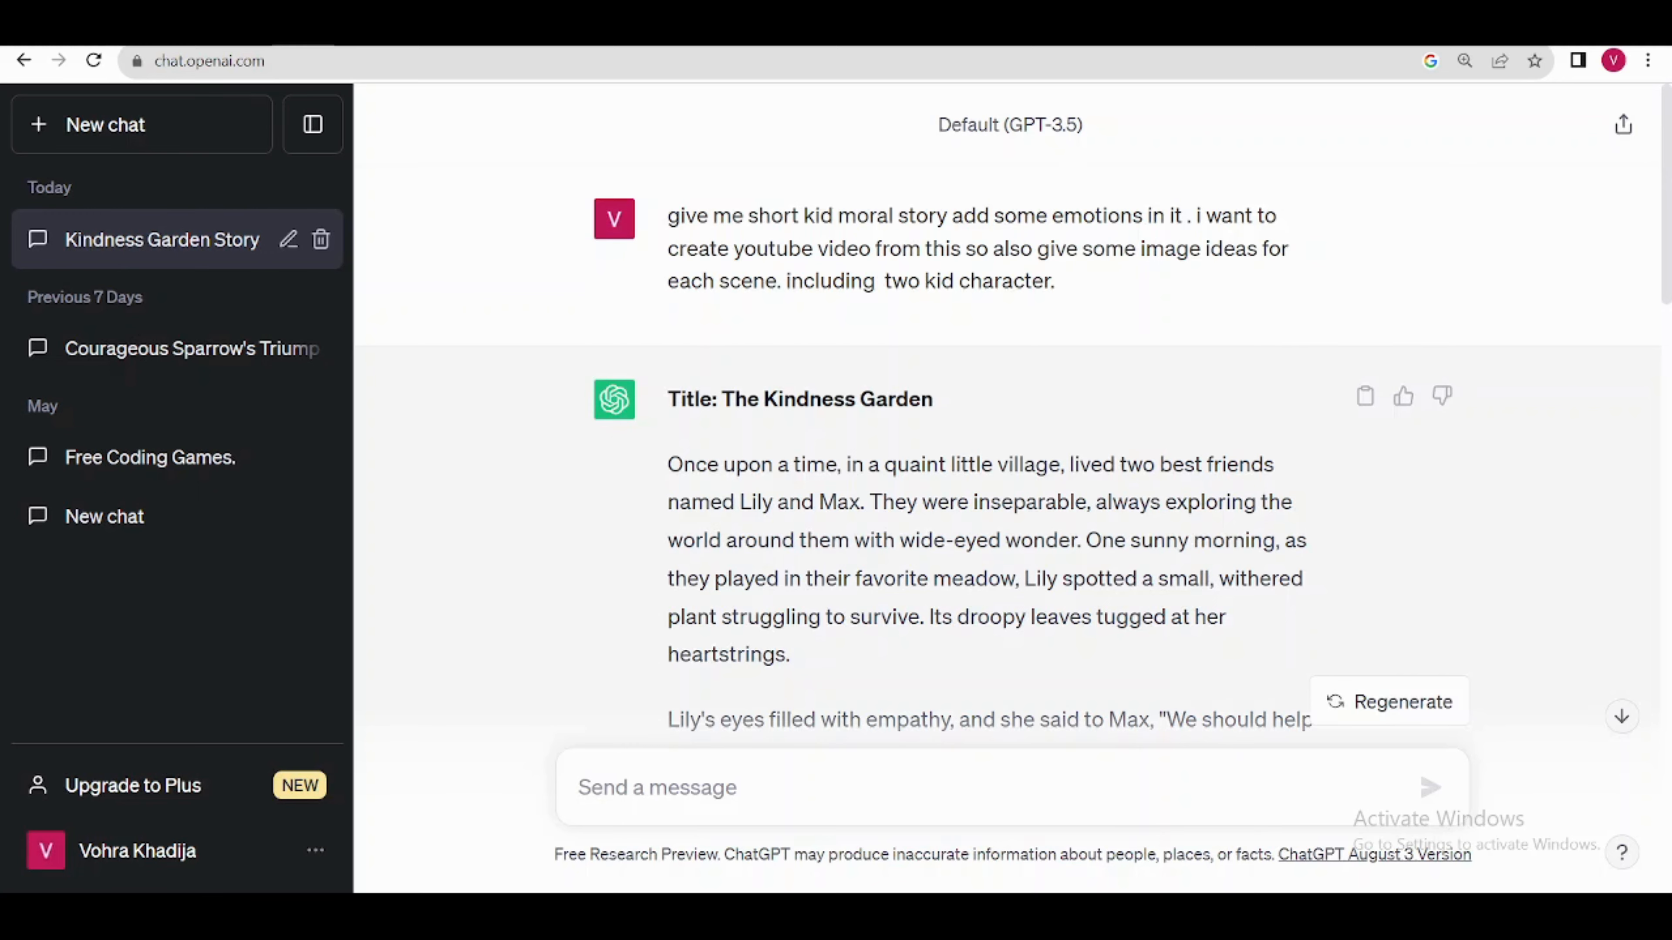
Step: Copy the story's opening paragraph from ChatGPT and paste it as the image prompt in Leonardo.Ai
scroll(815, 496, down, 6)
scroll(814, 497, down, 6)
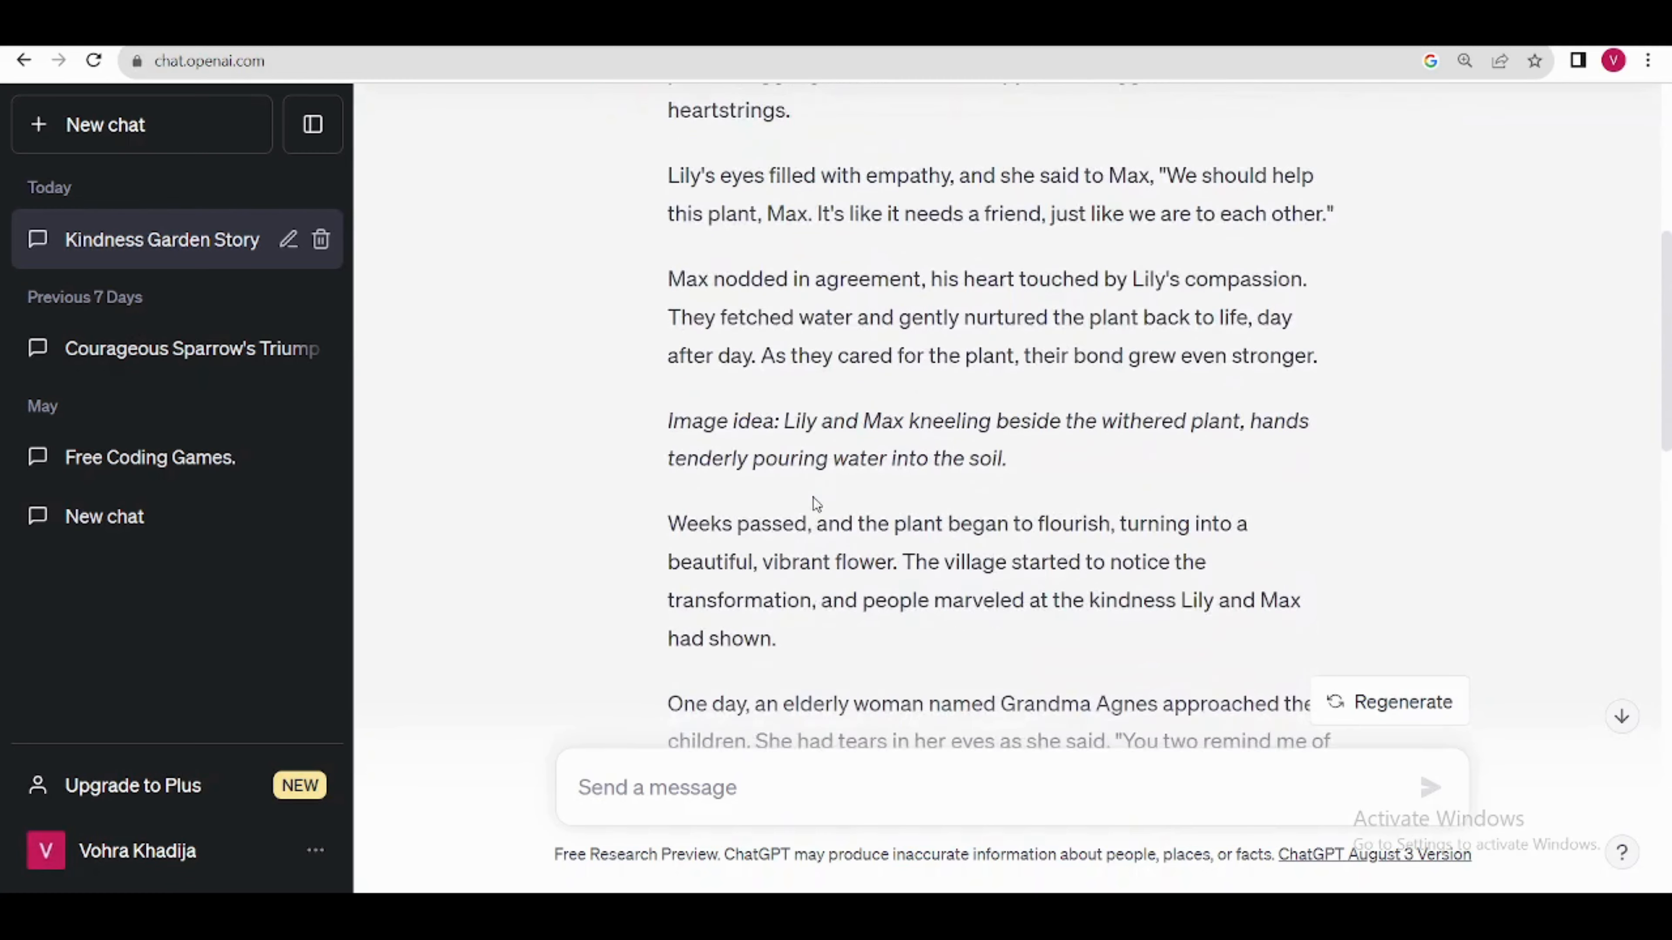
scroll(815, 496, down, 2)
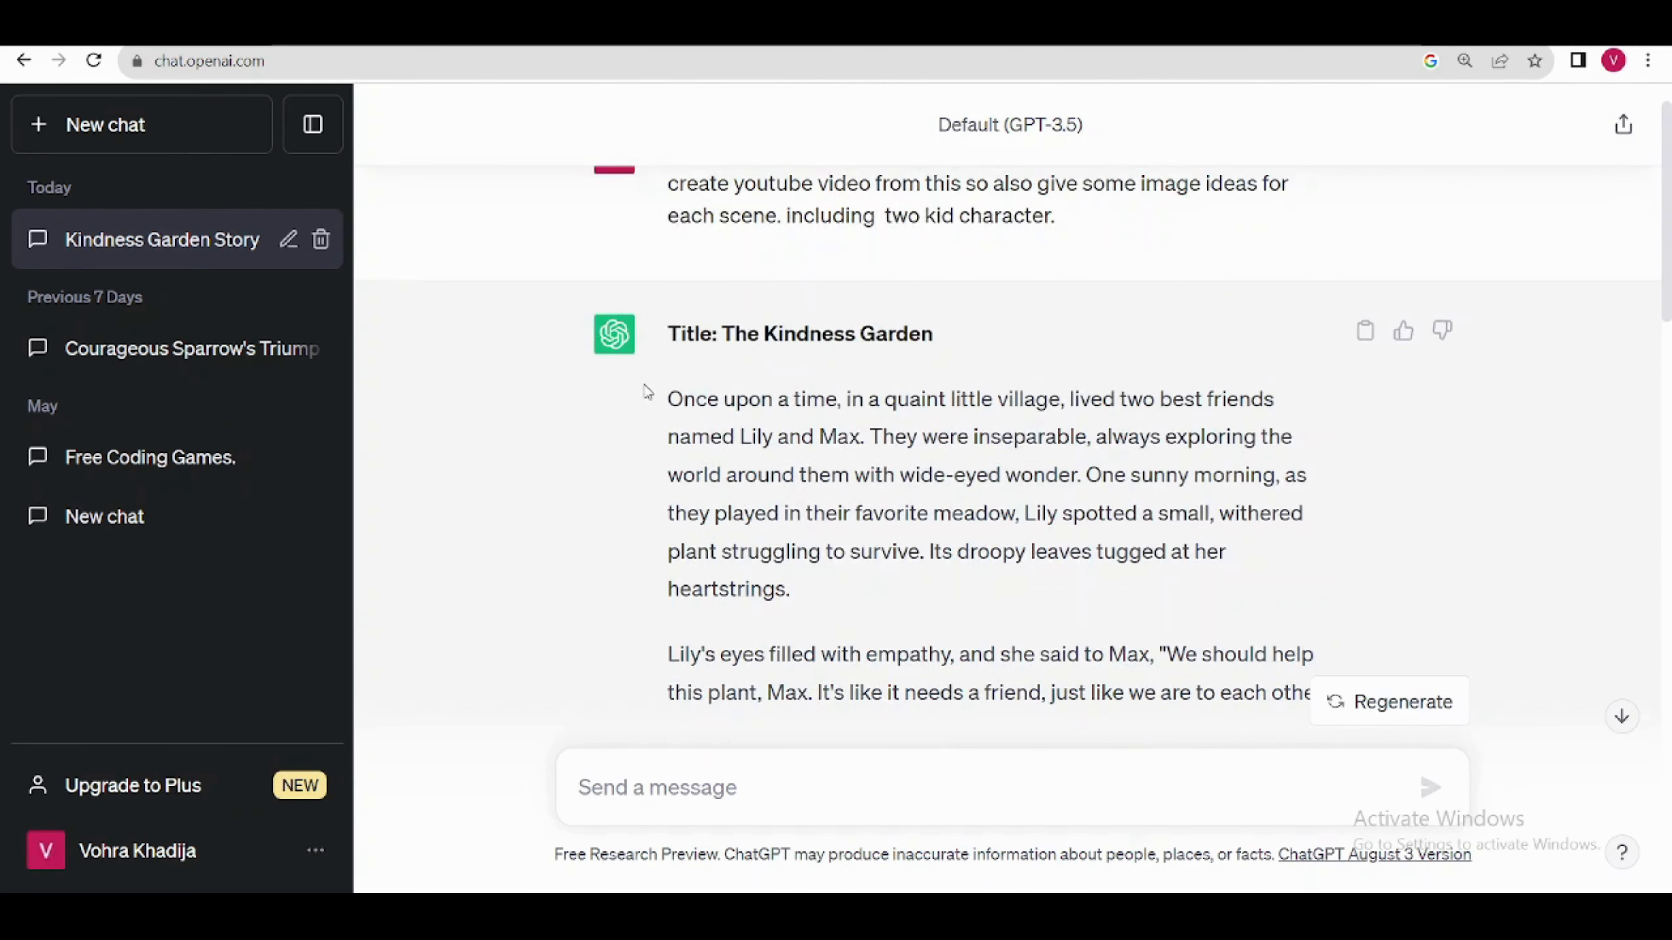
drag(667, 334, 808, 554)
click(640, 453)
drag(666, 400, 840, 586)
right_click(832, 534)
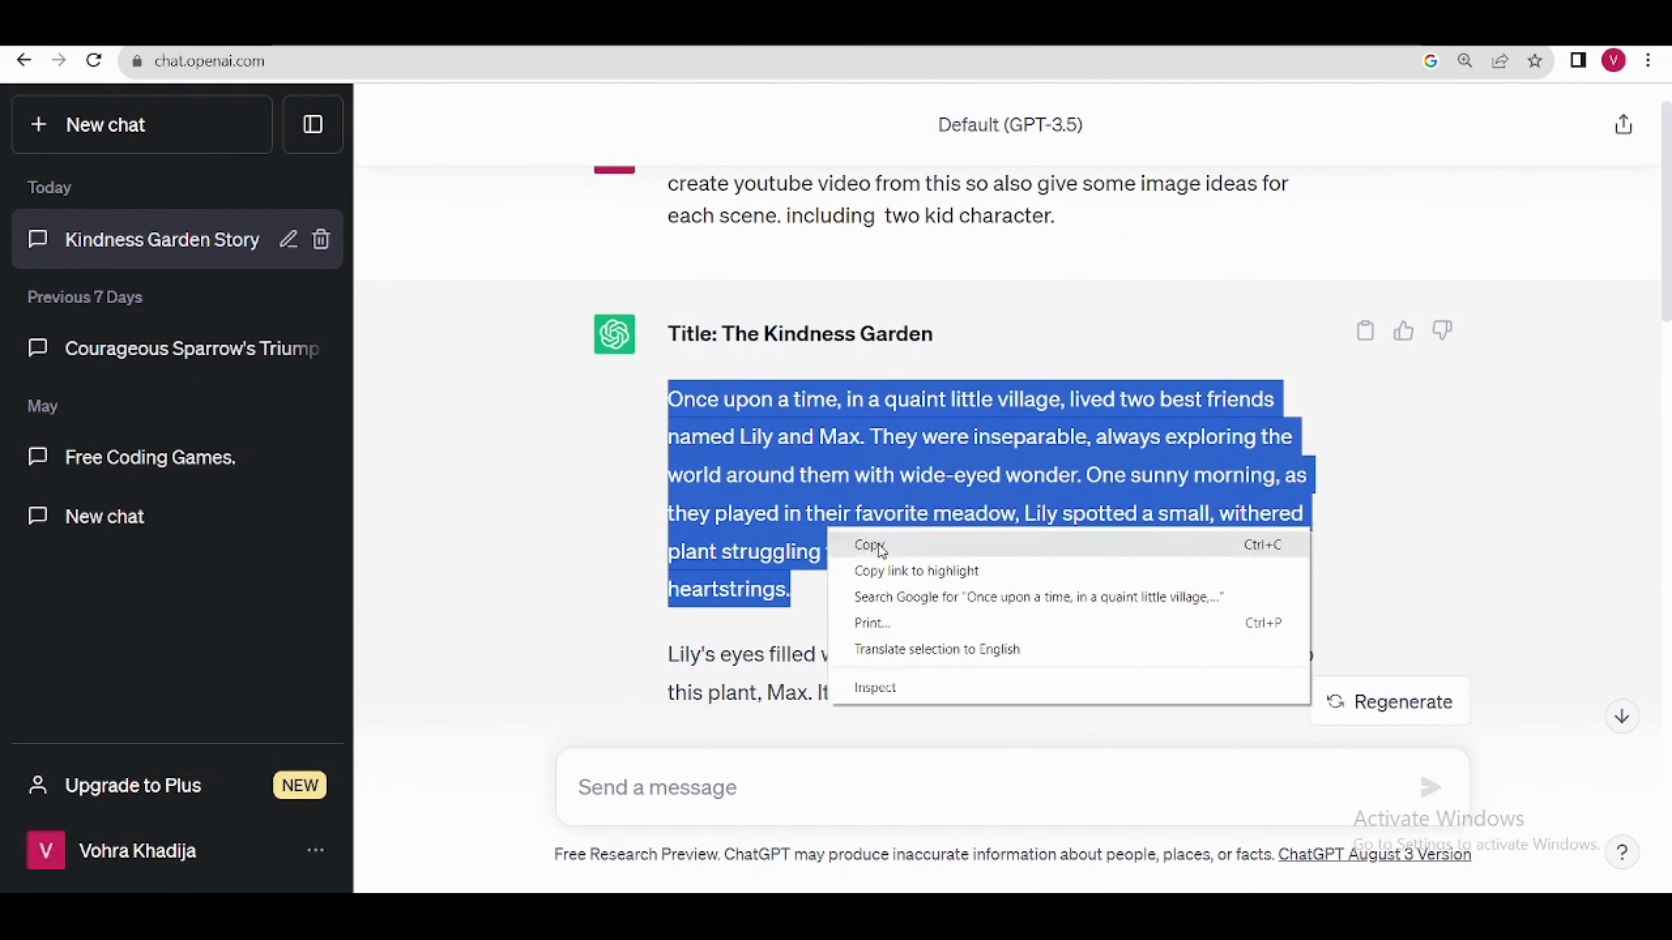
click(855, 542)
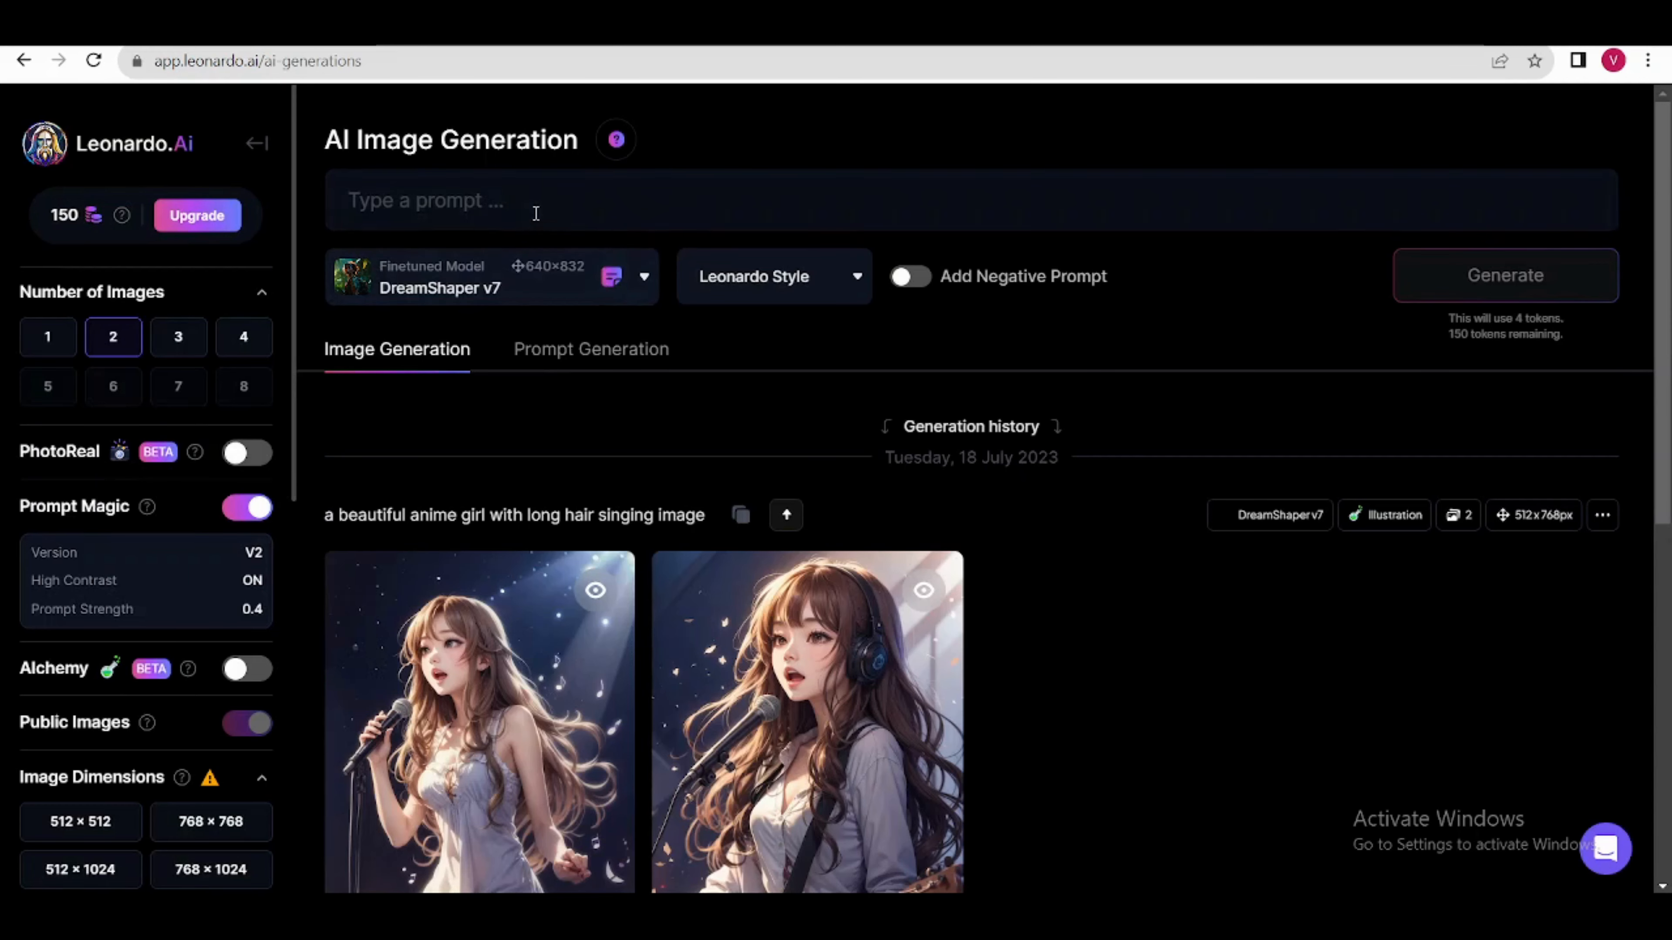
right_click(536, 213)
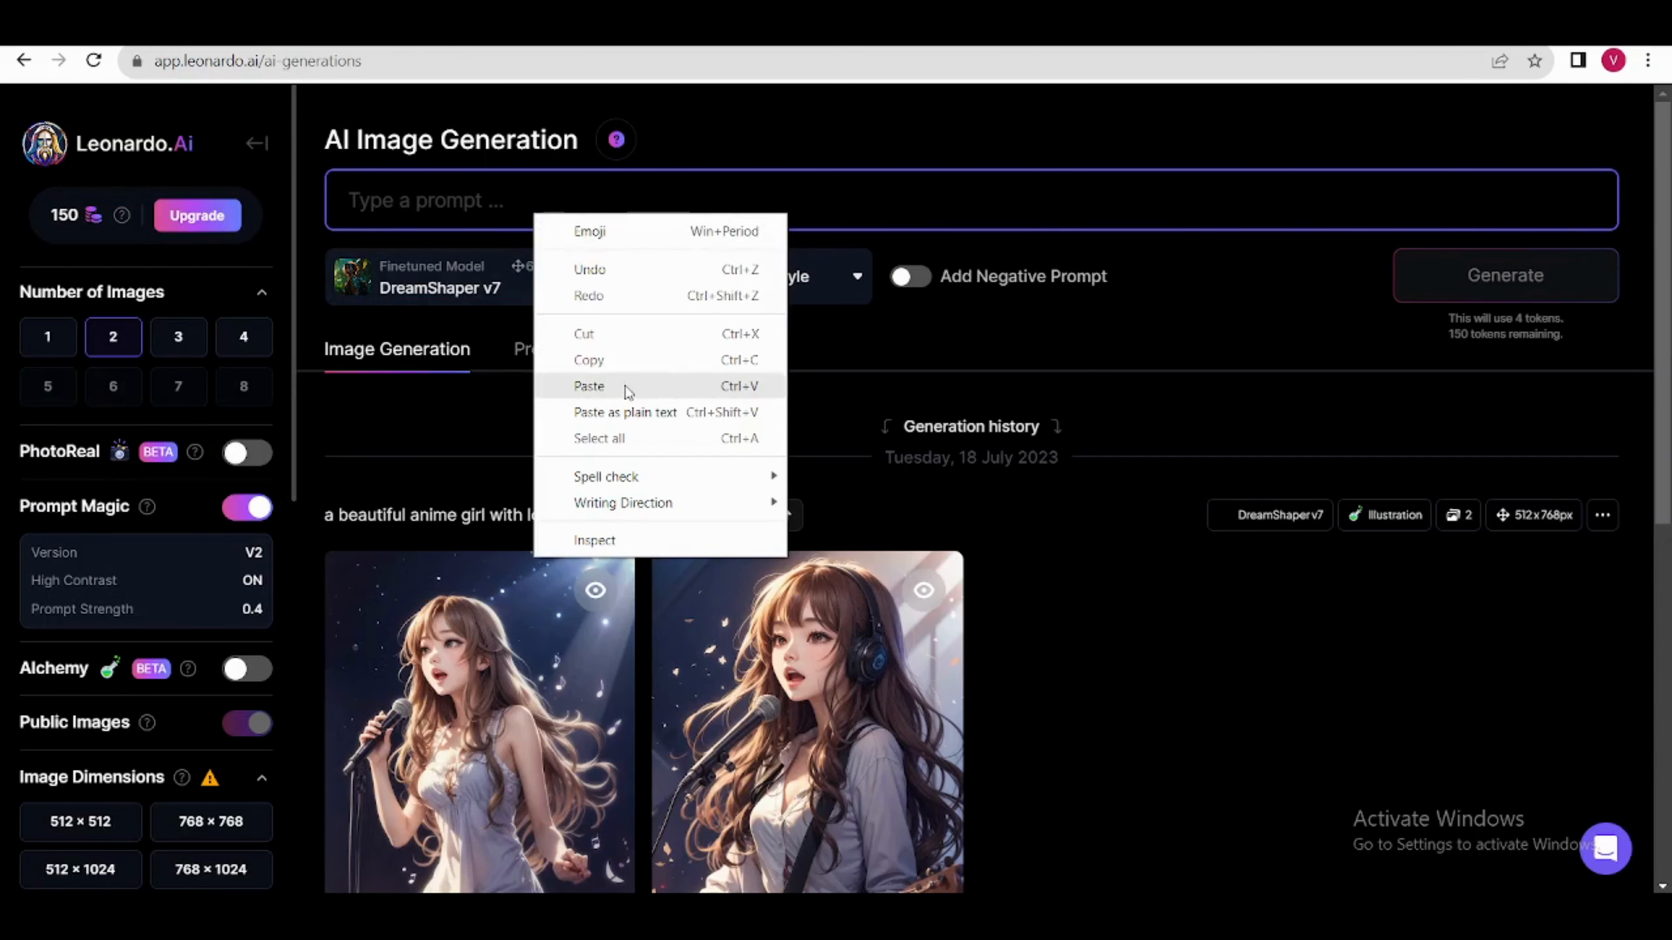
click(624, 384)
Step: Choose the 3D Animation Style model and generate the images for the opening paragraph
click(645, 324)
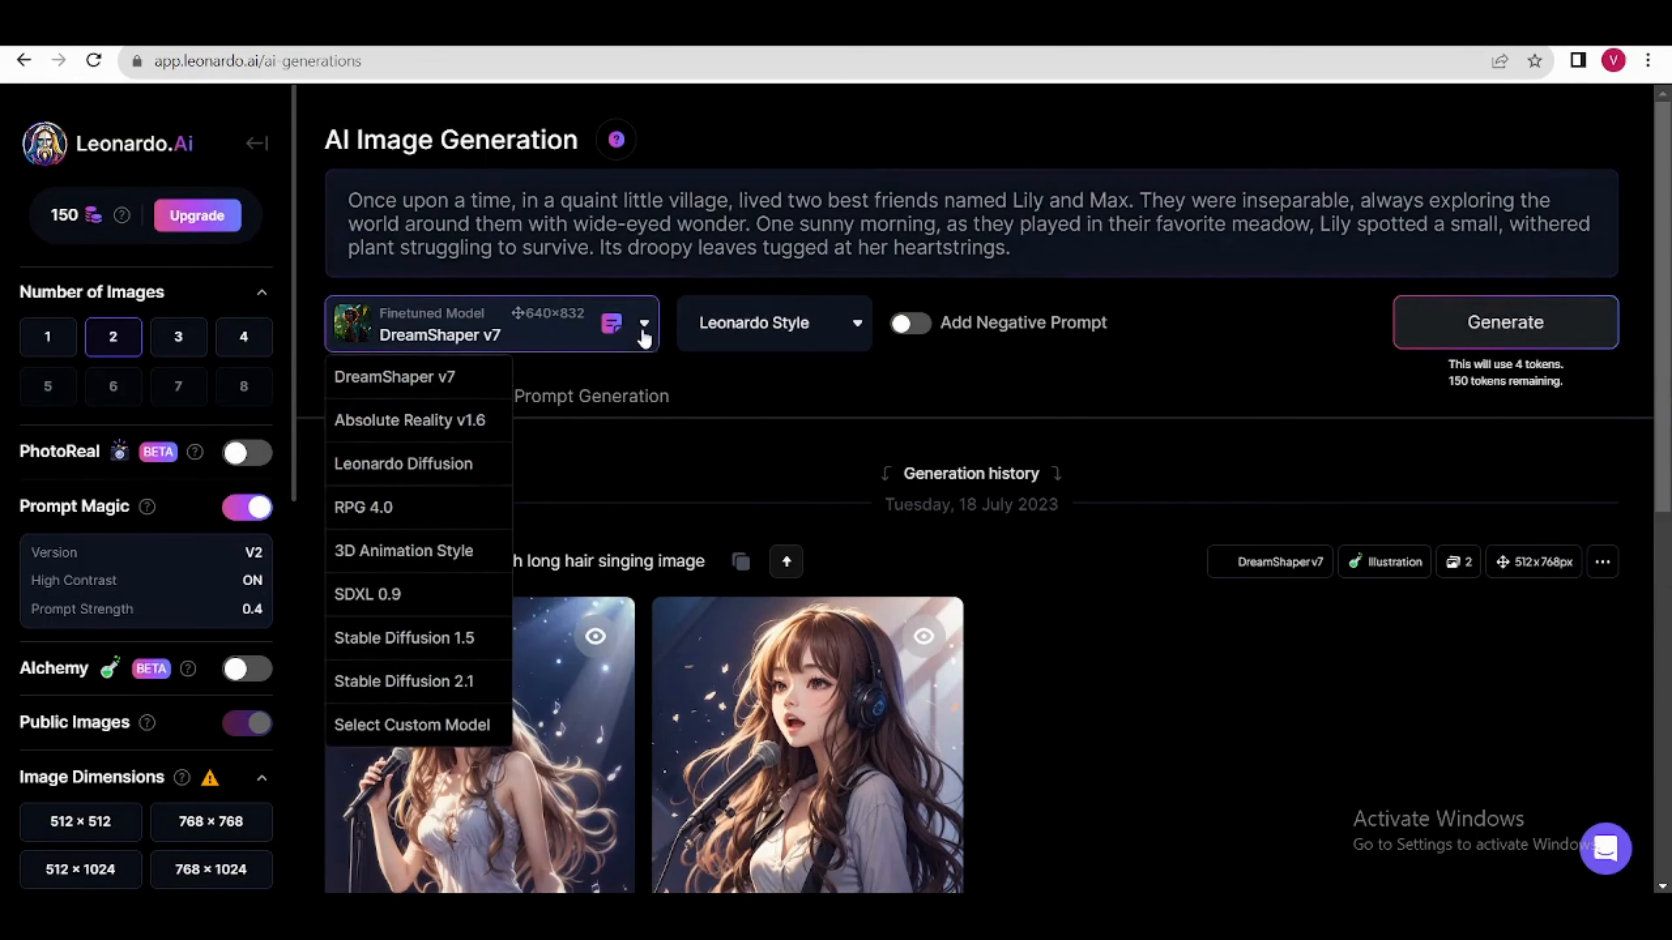
click(422, 549)
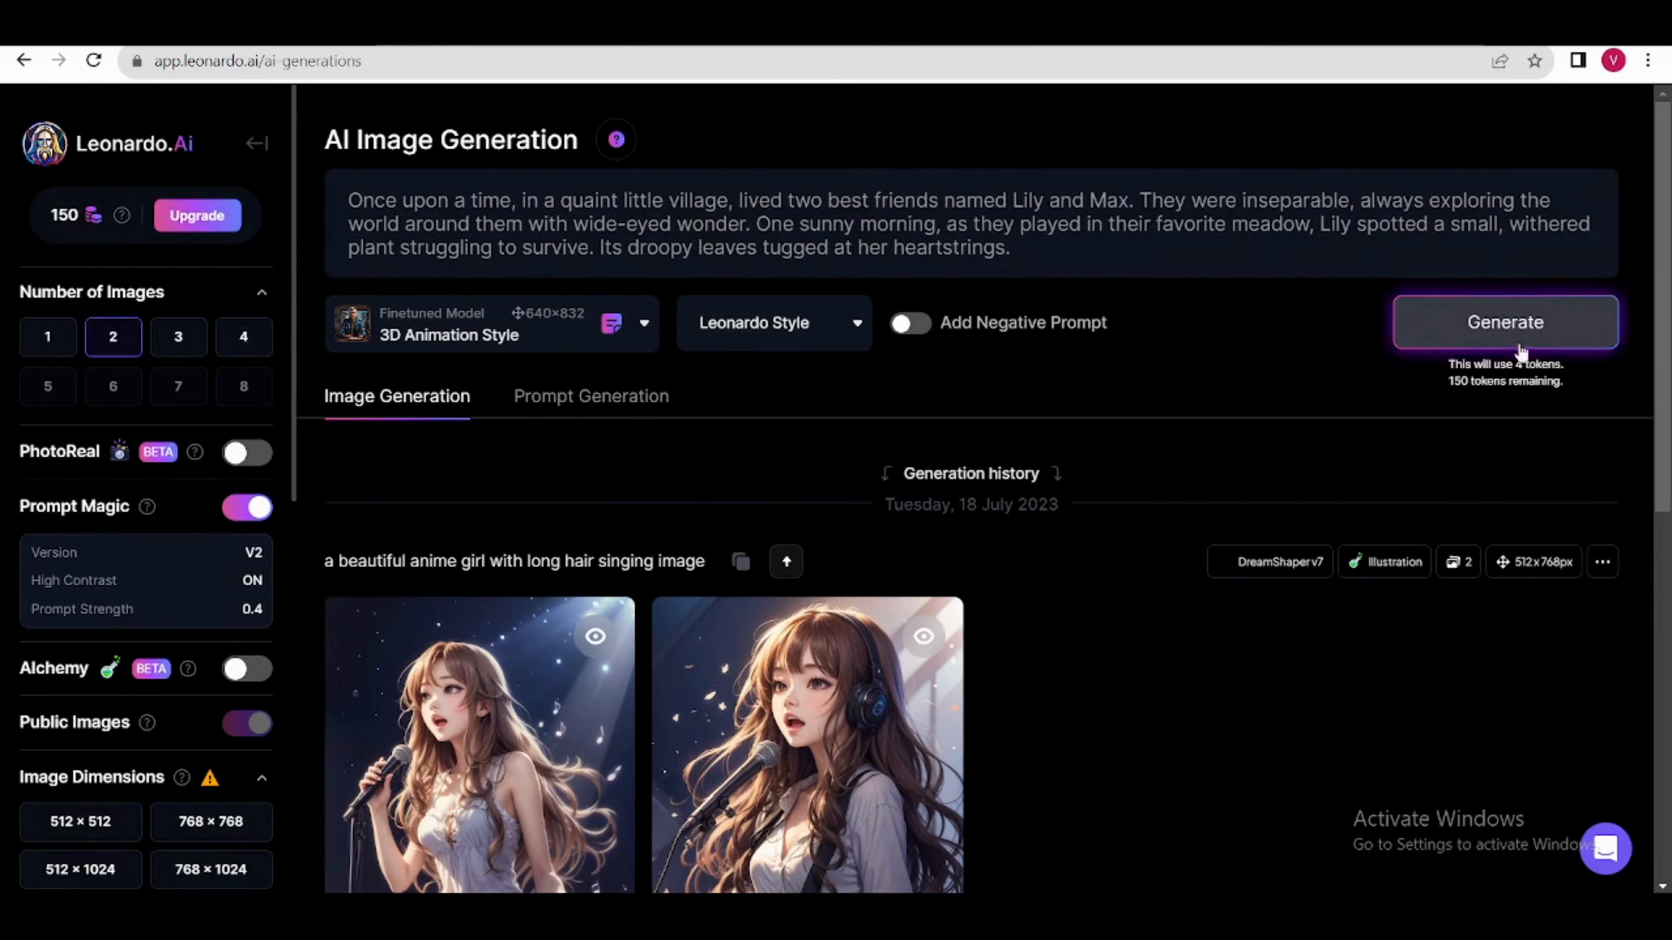
click(1514, 332)
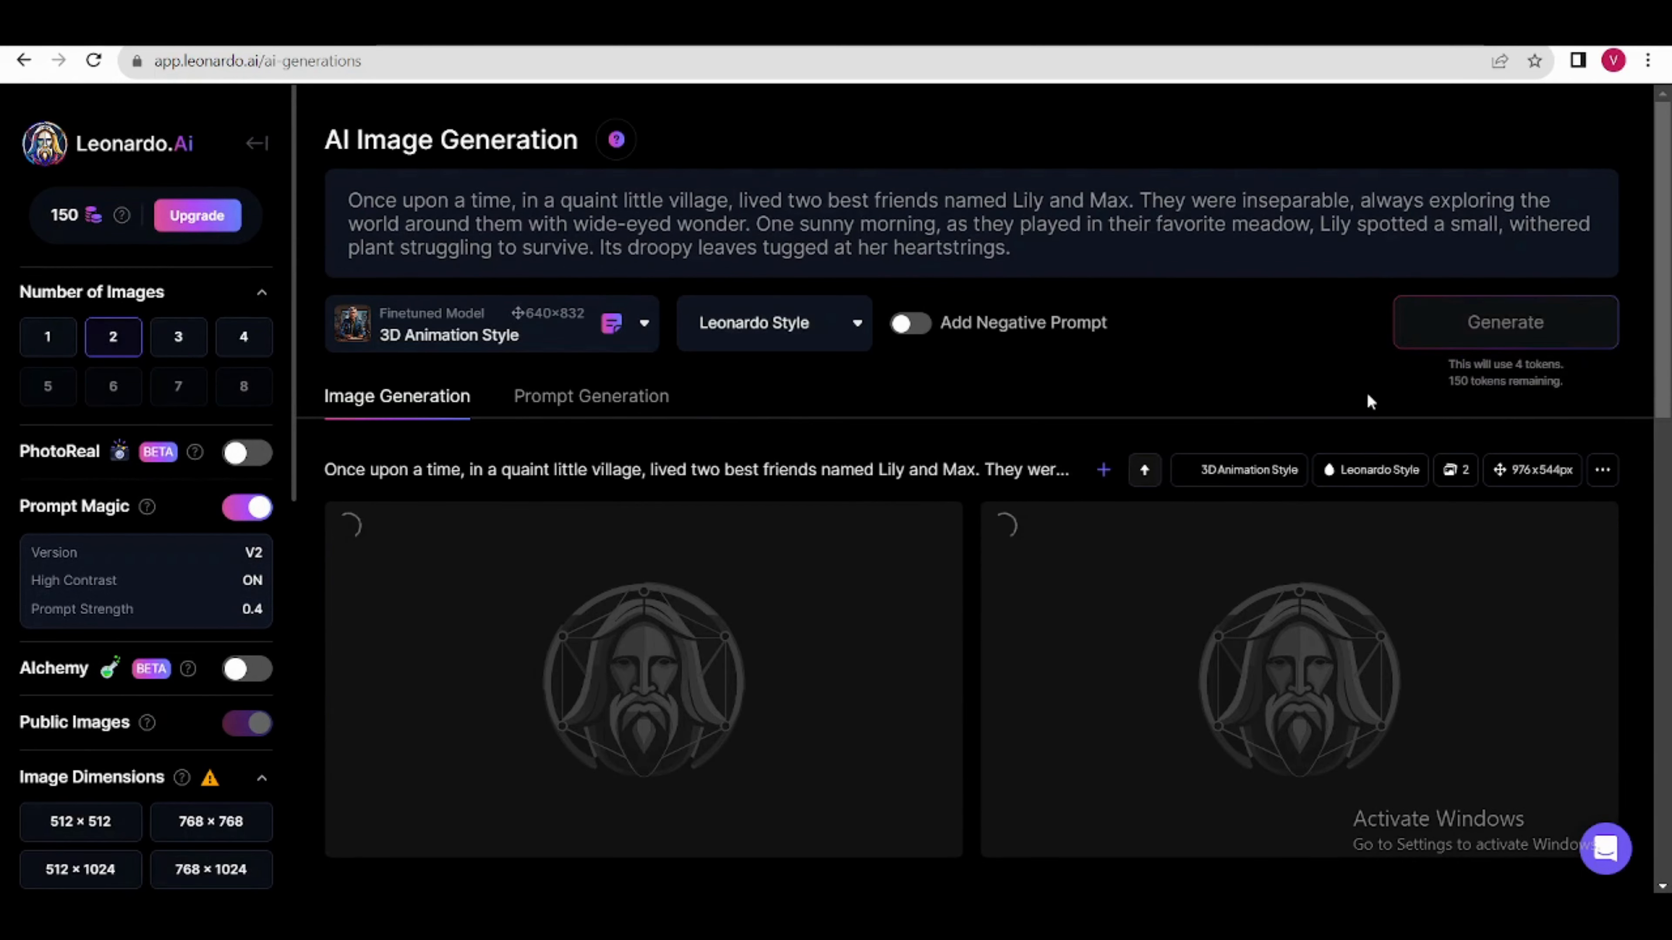
scroll(1428, 527, down, 3)
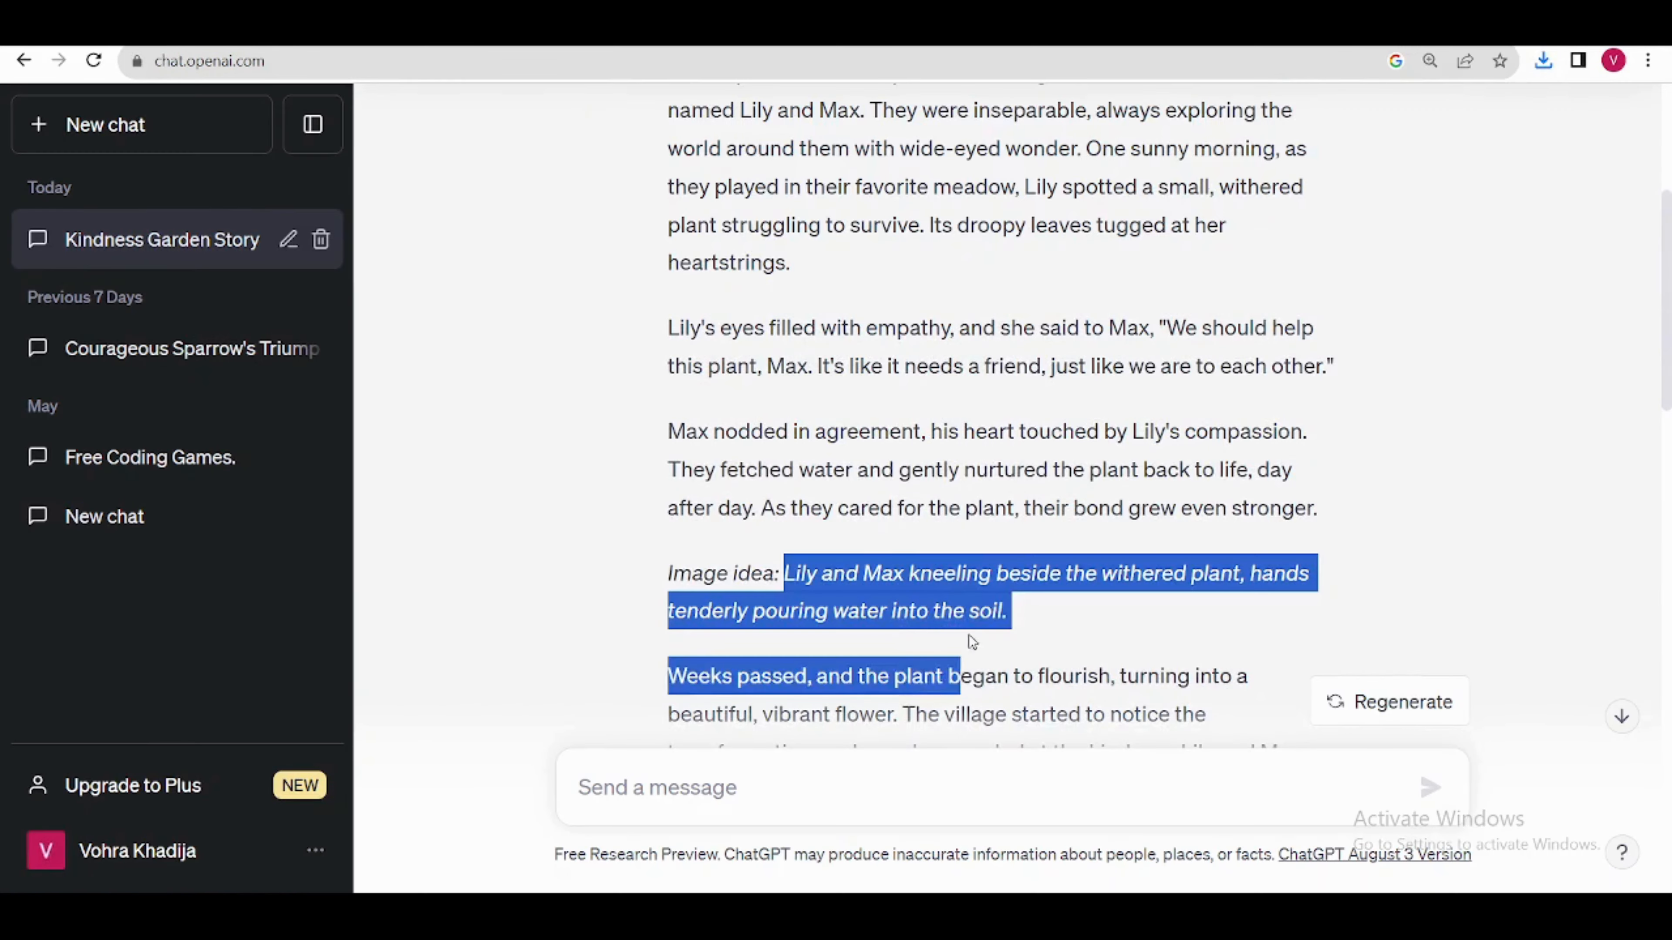
Step: Copy the image idea about Lily and Max kneeling beside the withered plant from ChatGPT and generate images from it in Leonardo.Ai
drag(969, 635, 1032, 616)
right_click(923, 586)
click(949, 597)
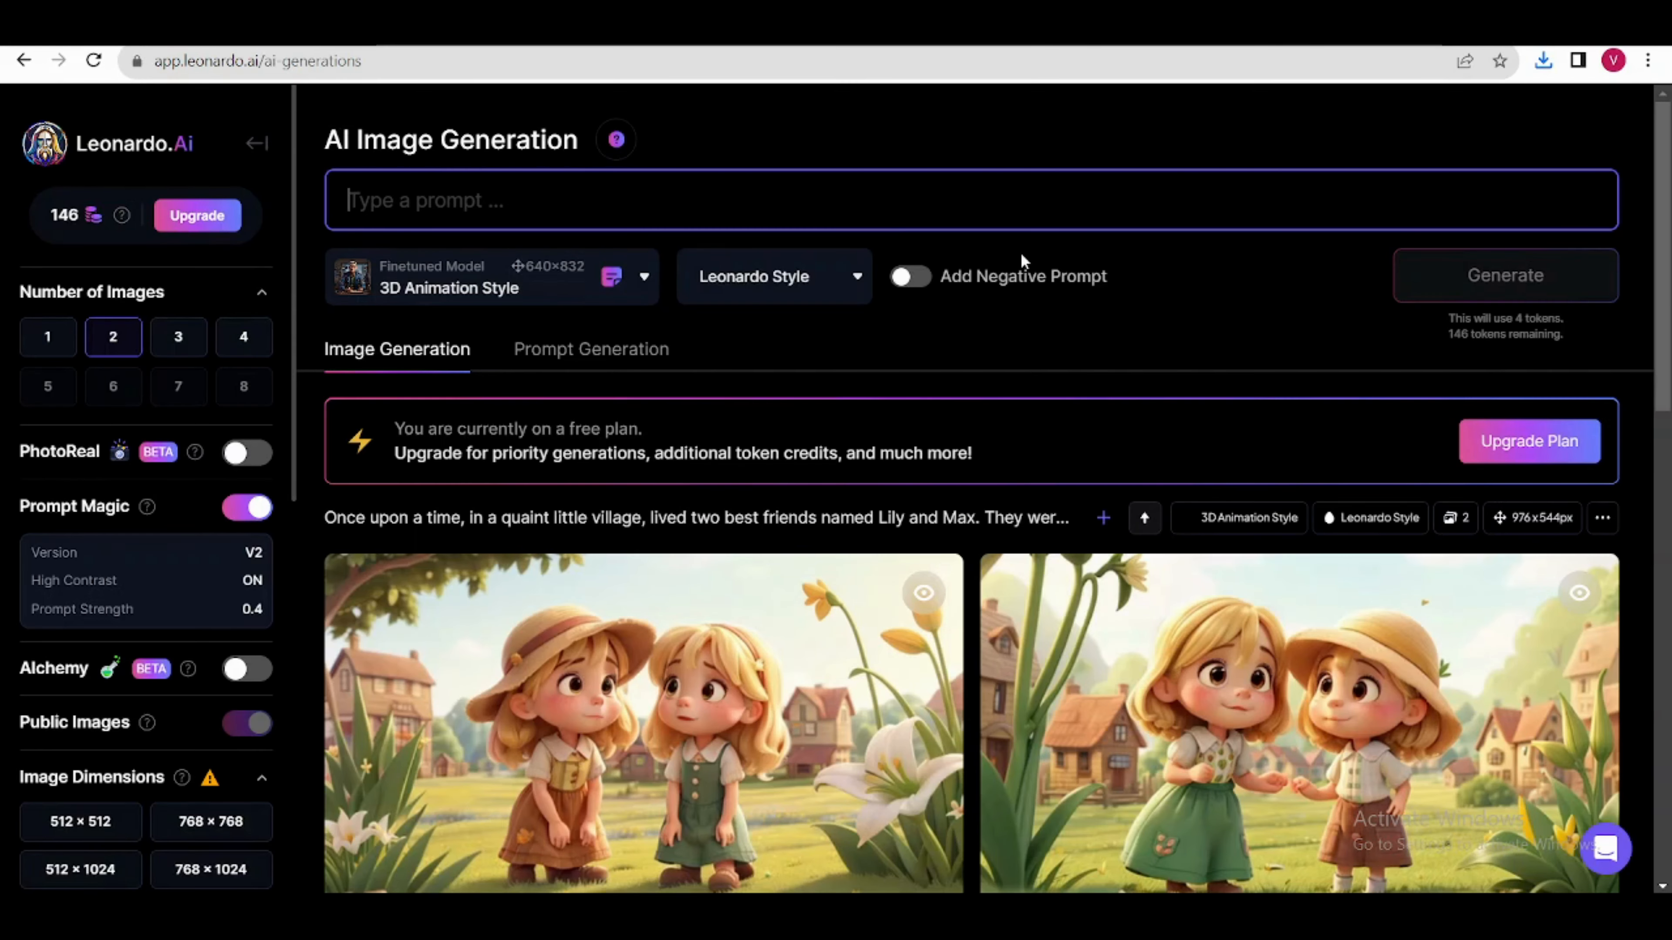
key(ctrl+v)
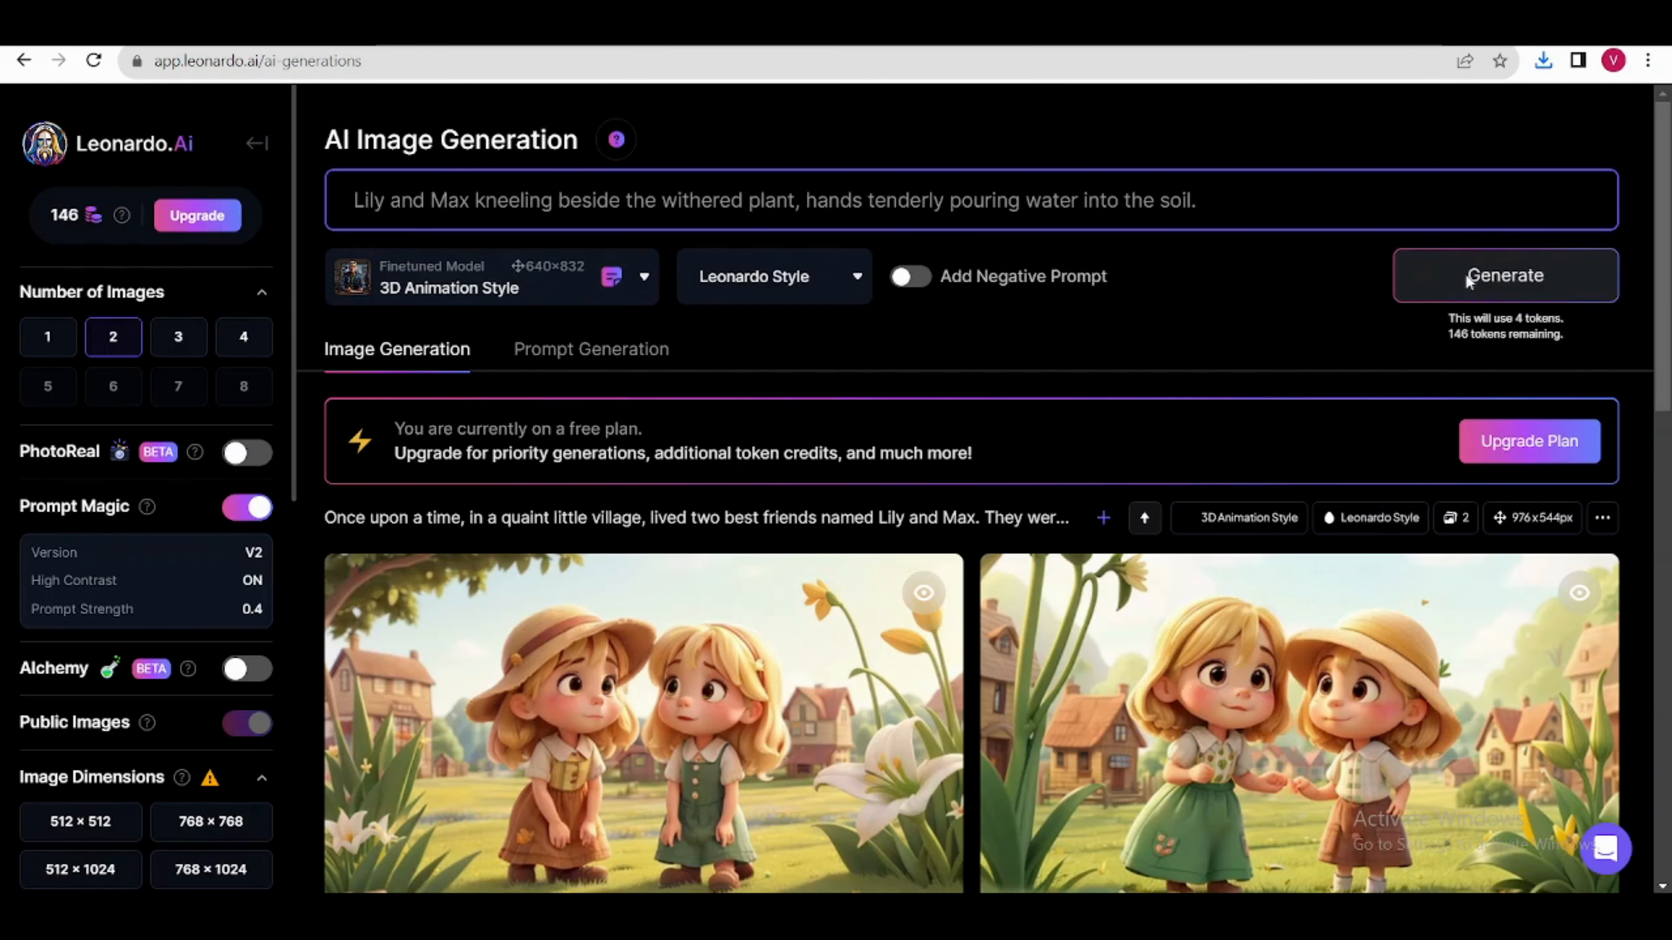
click(1495, 297)
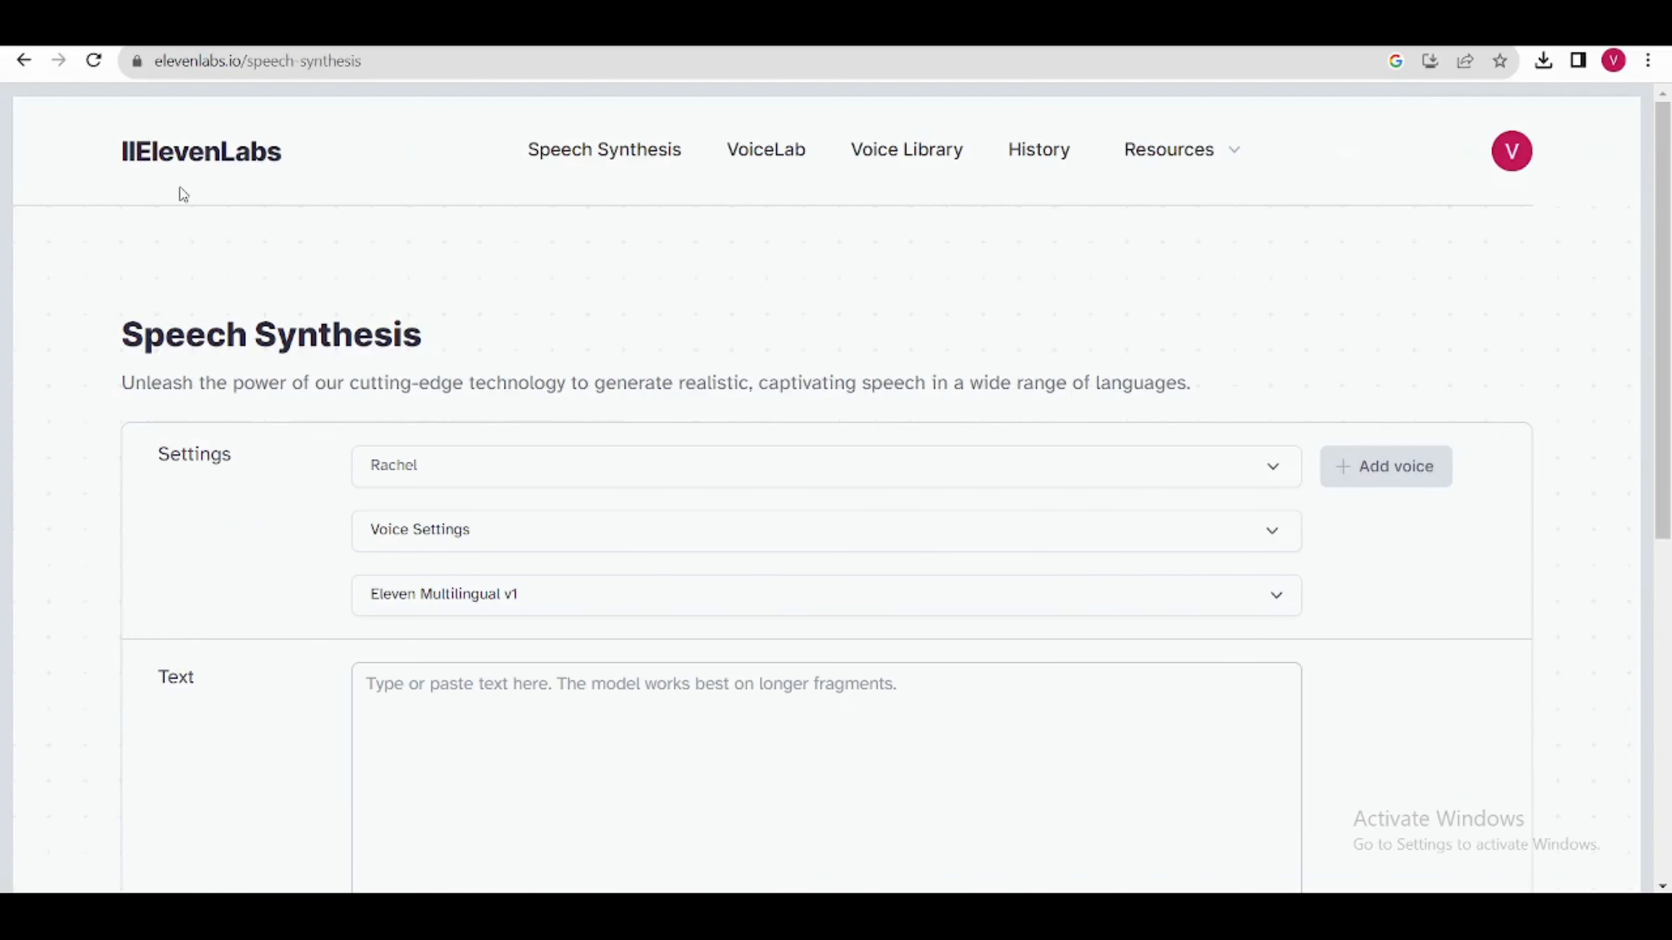
Step: In ElevenLabs Speech Synthesis, look over the available voices, the voice settings and the model choices
click(1280, 473)
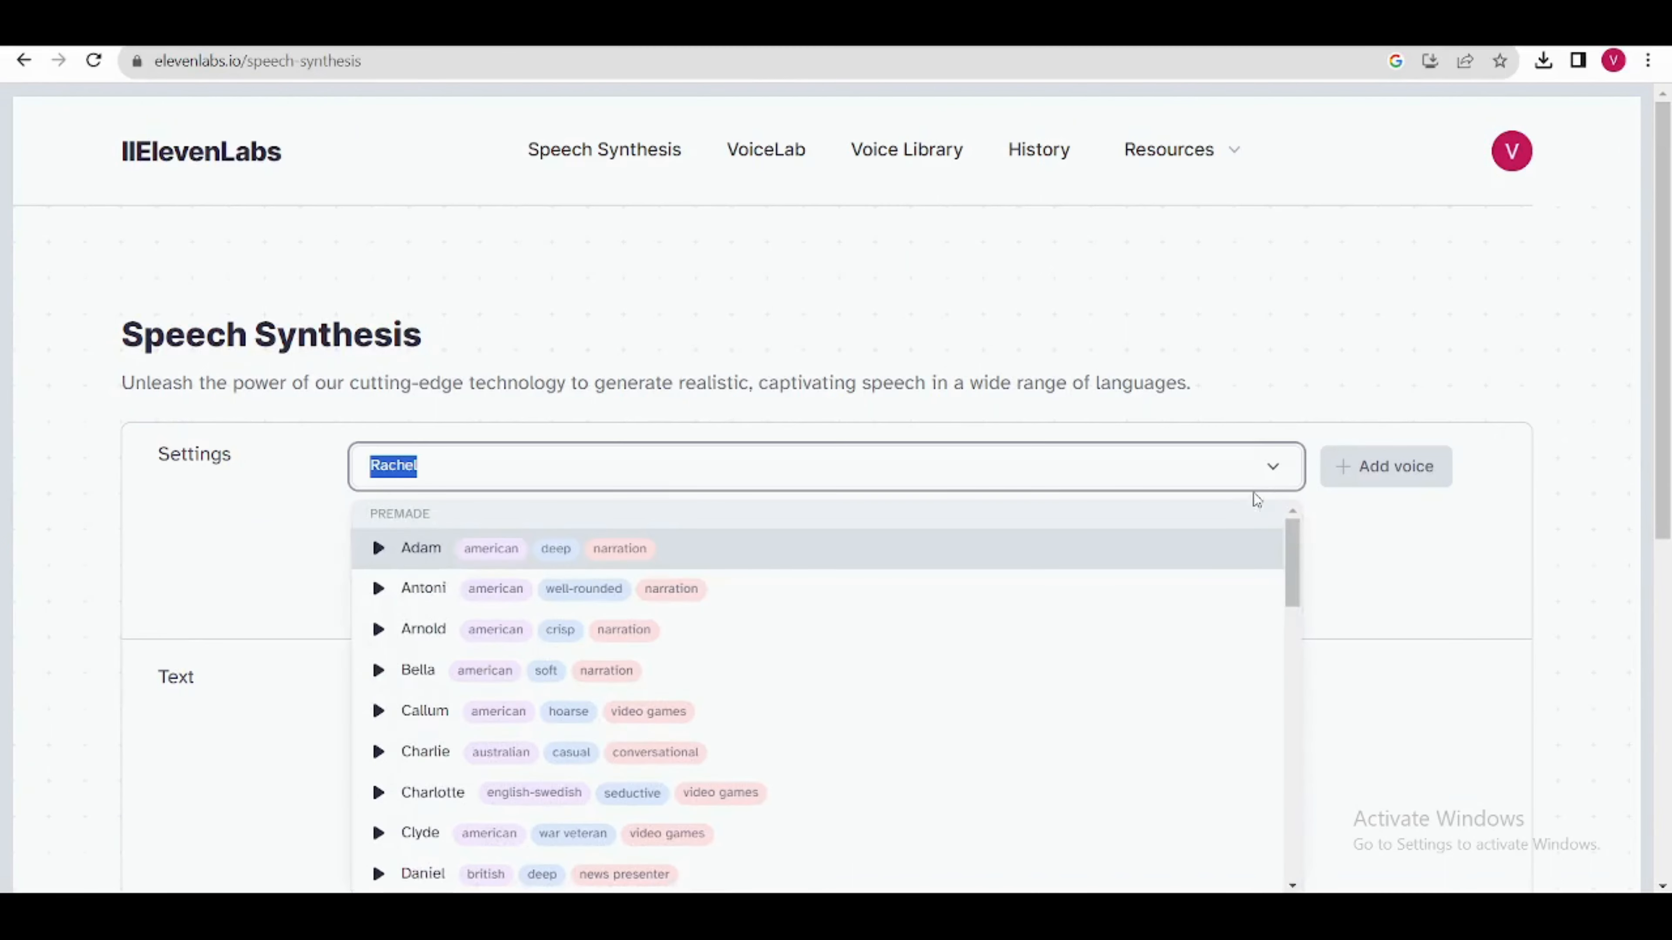
scroll(974, 459, down, 2)
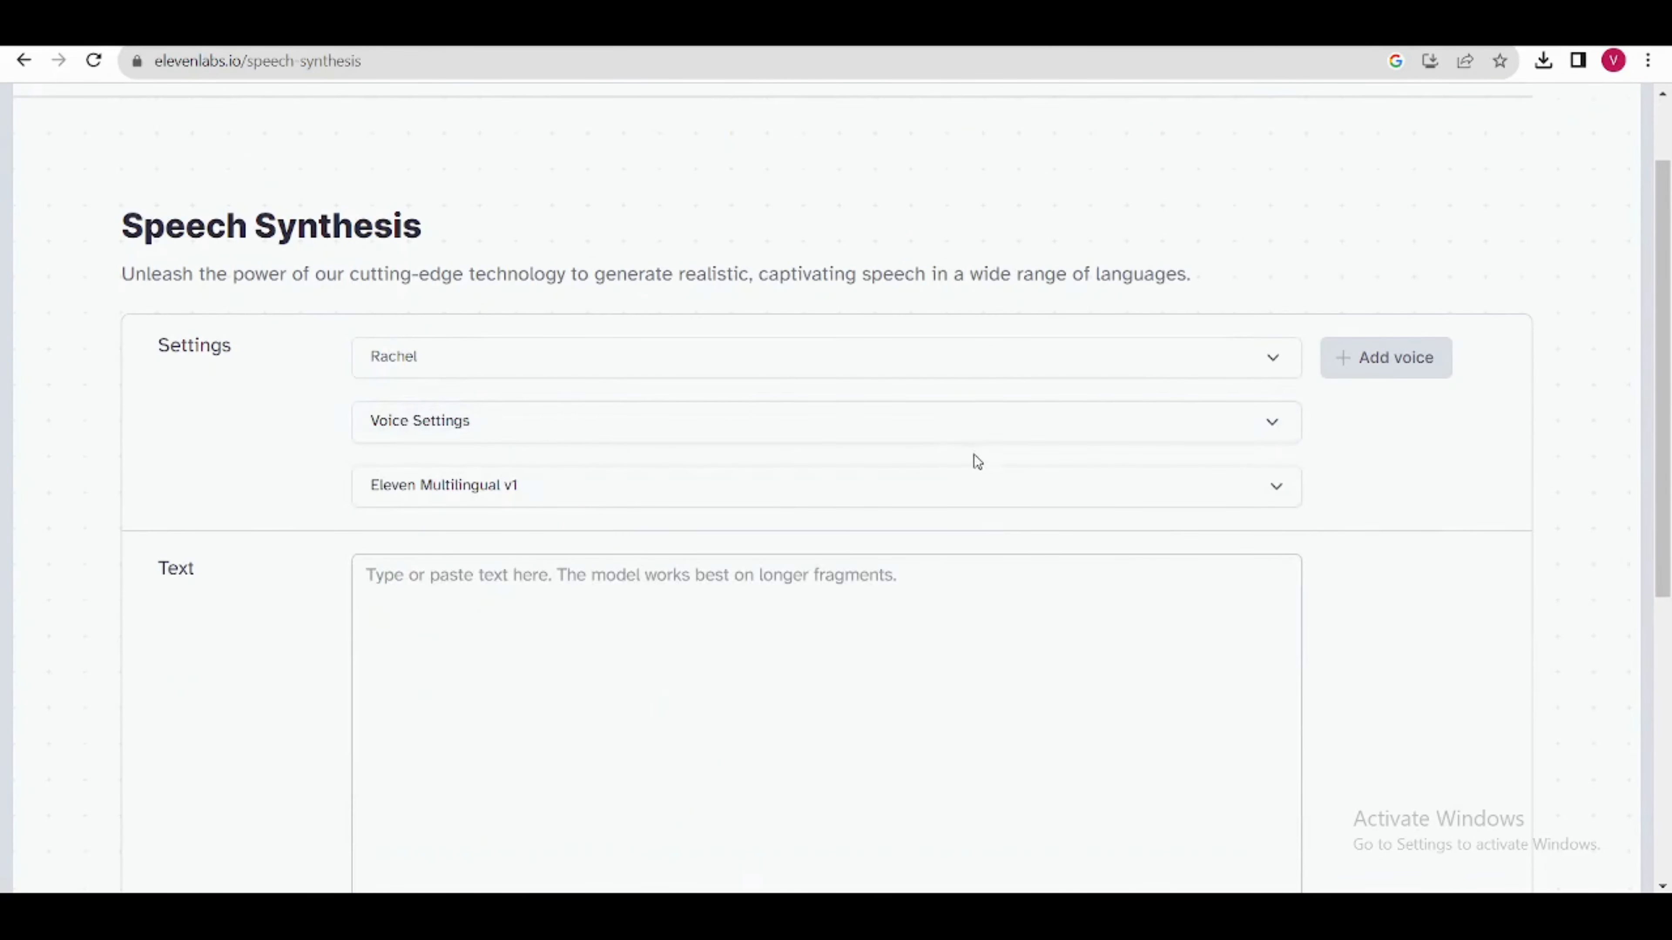
click(1270, 434)
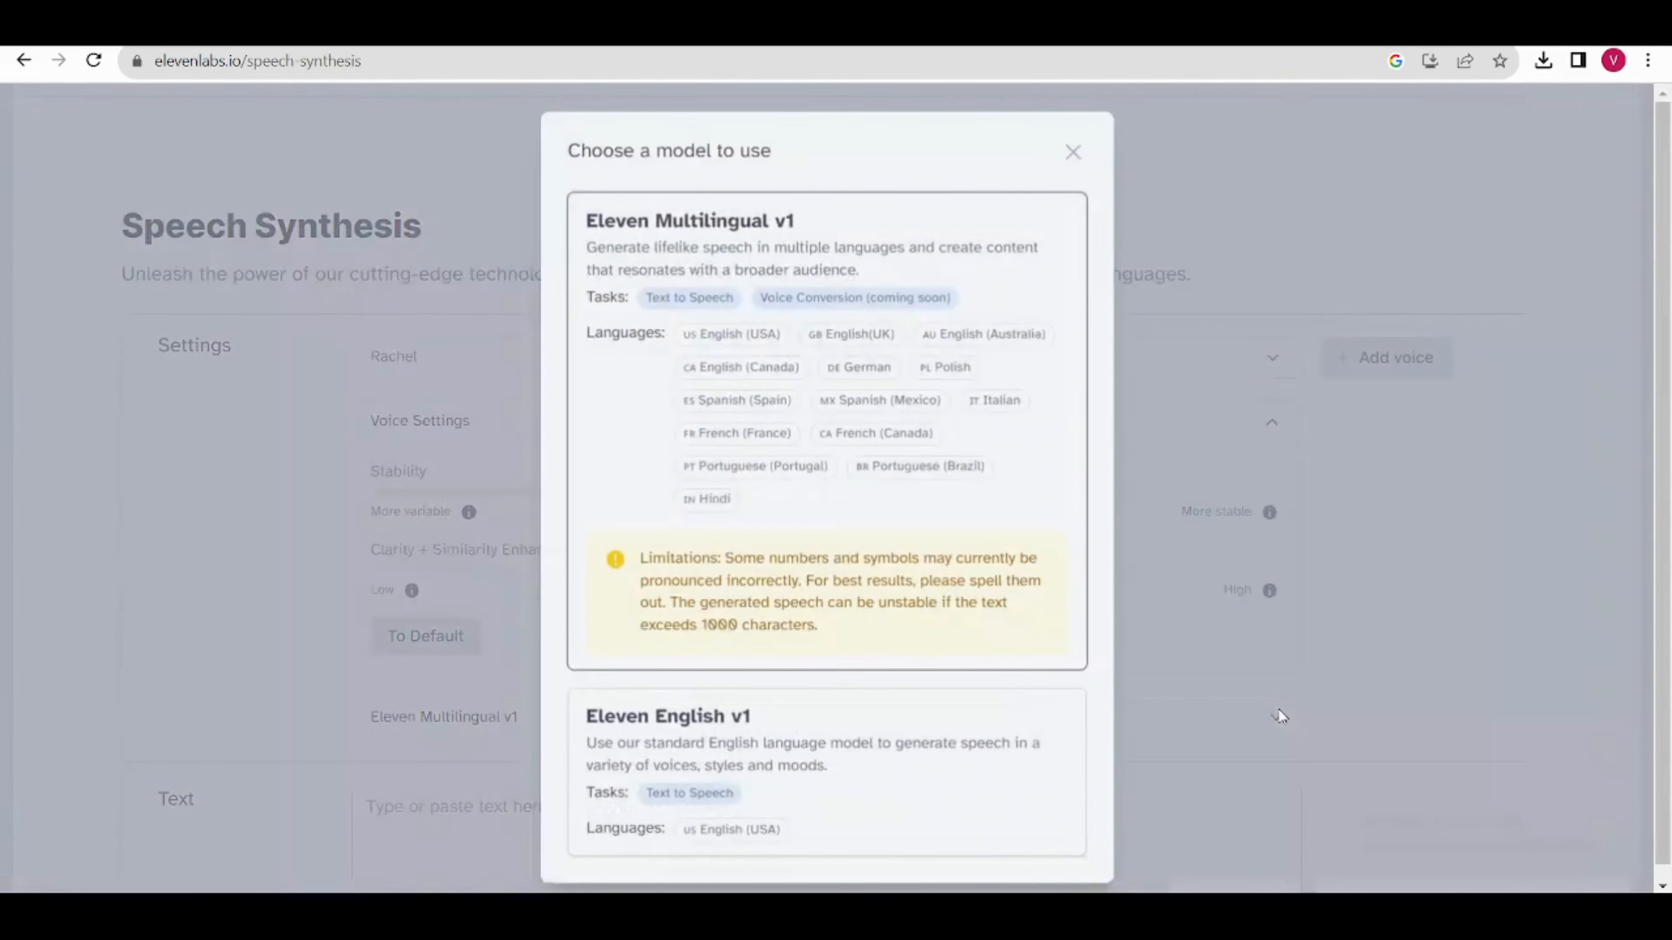
click(1257, 716)
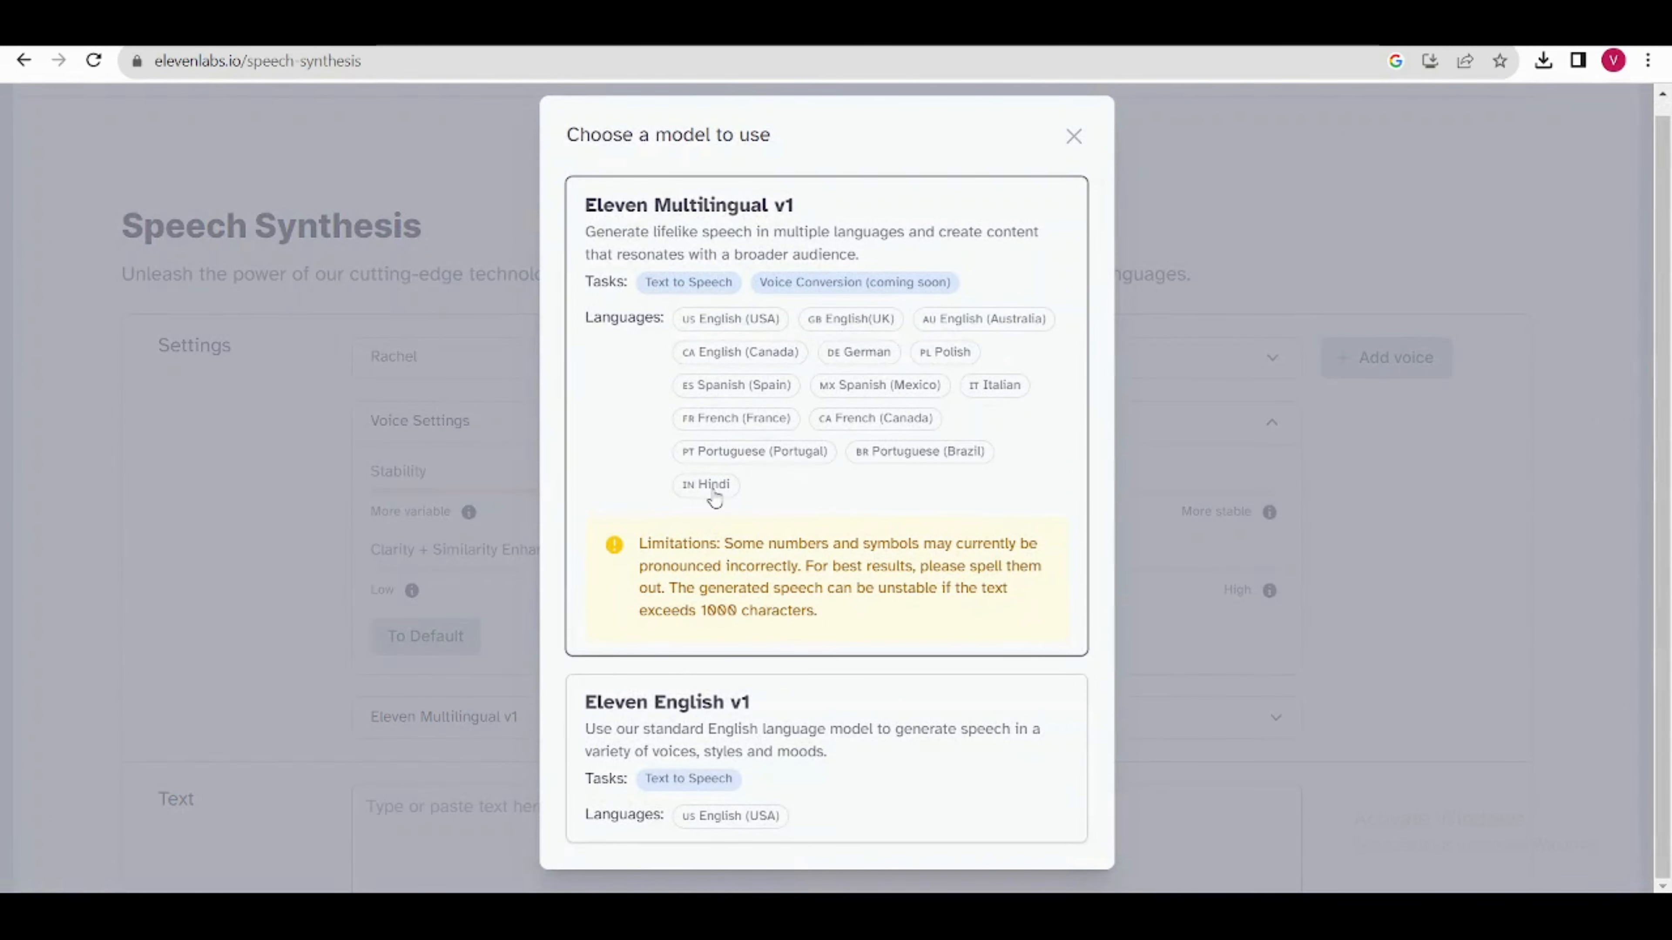
click(1455, 456)
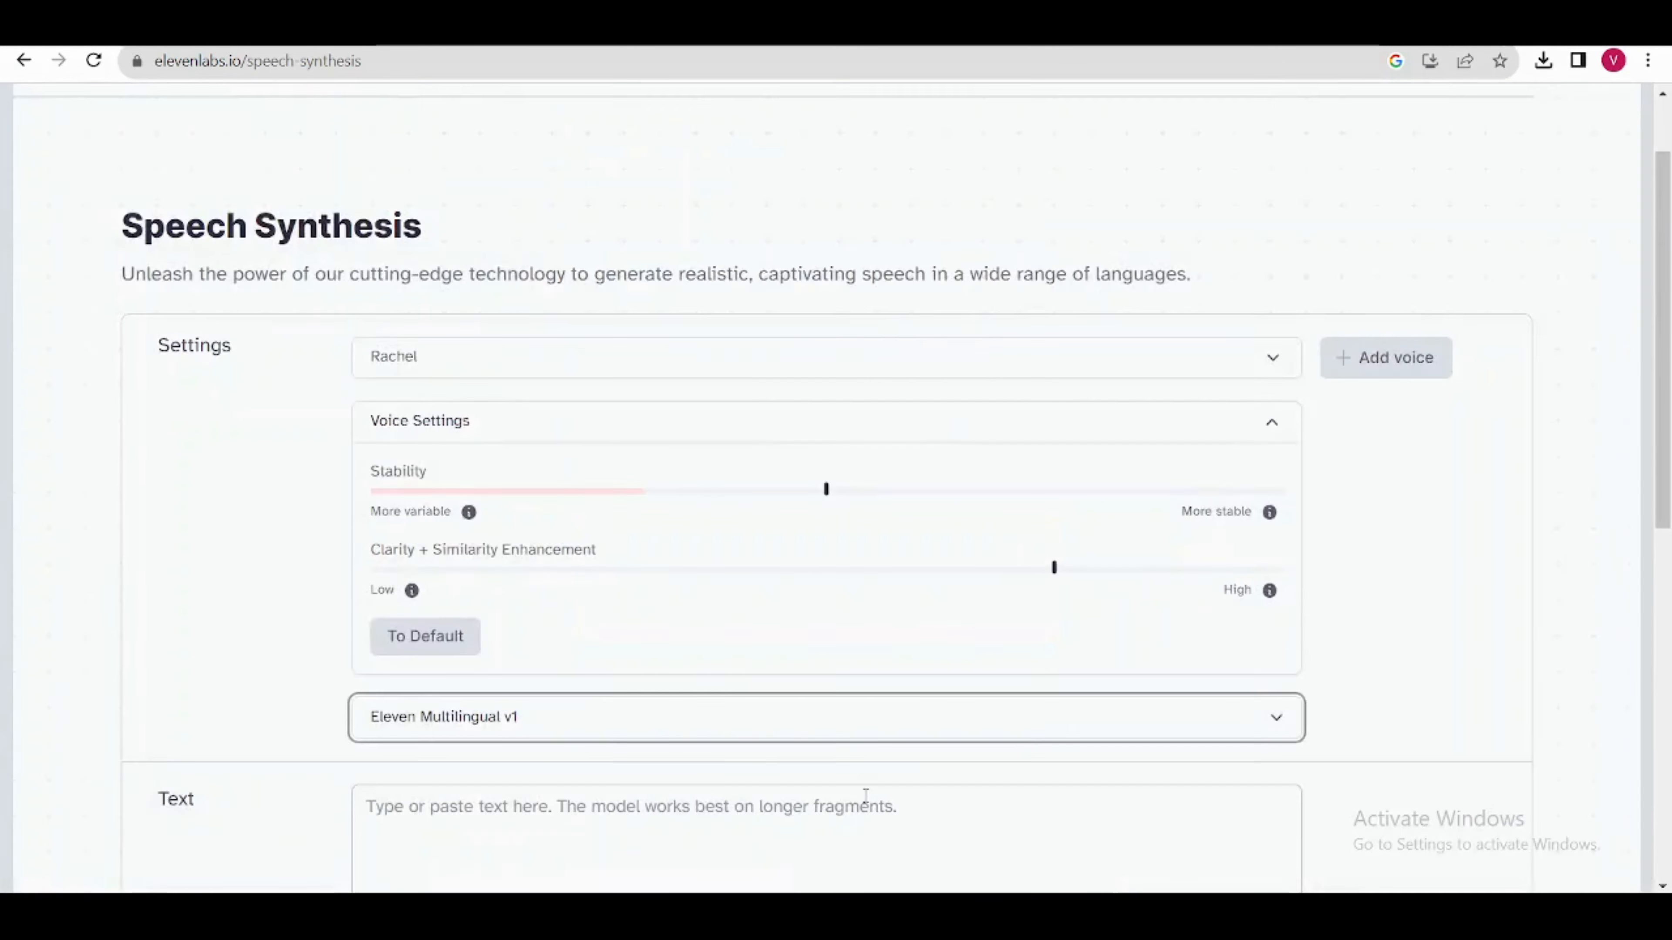
Step: Copy the story's opening paragraph from ChatGPT and paste it into the speech text in ElevenLabs
scroll(724, 593, down, 5)
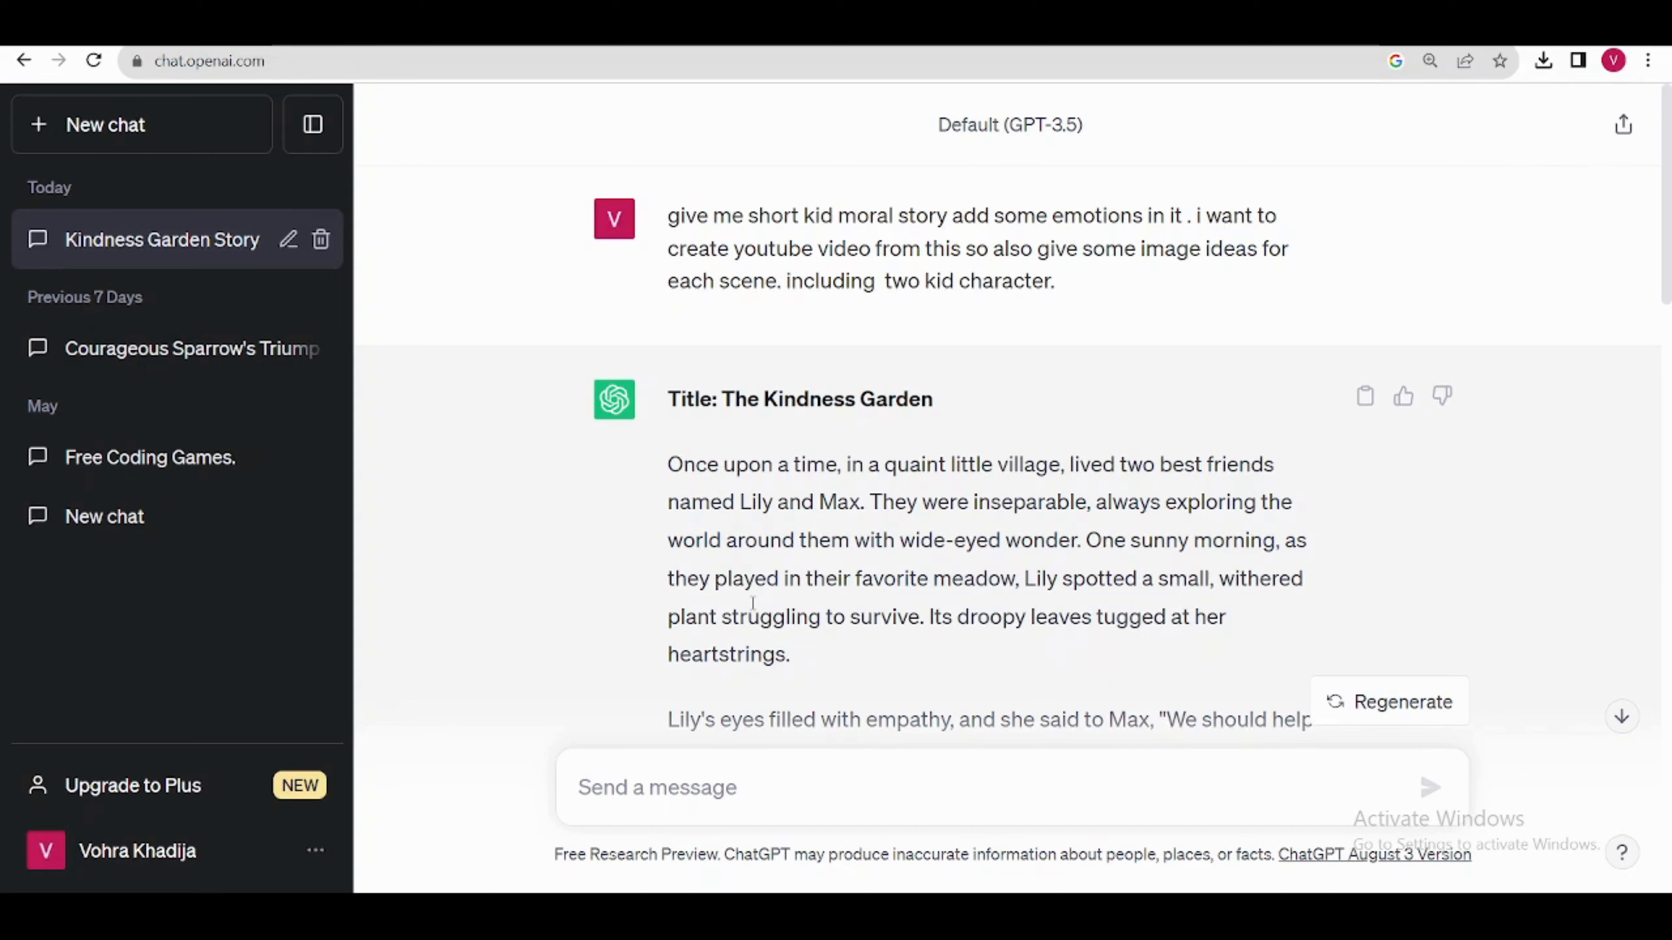
drag(668, 464, 787, 655)
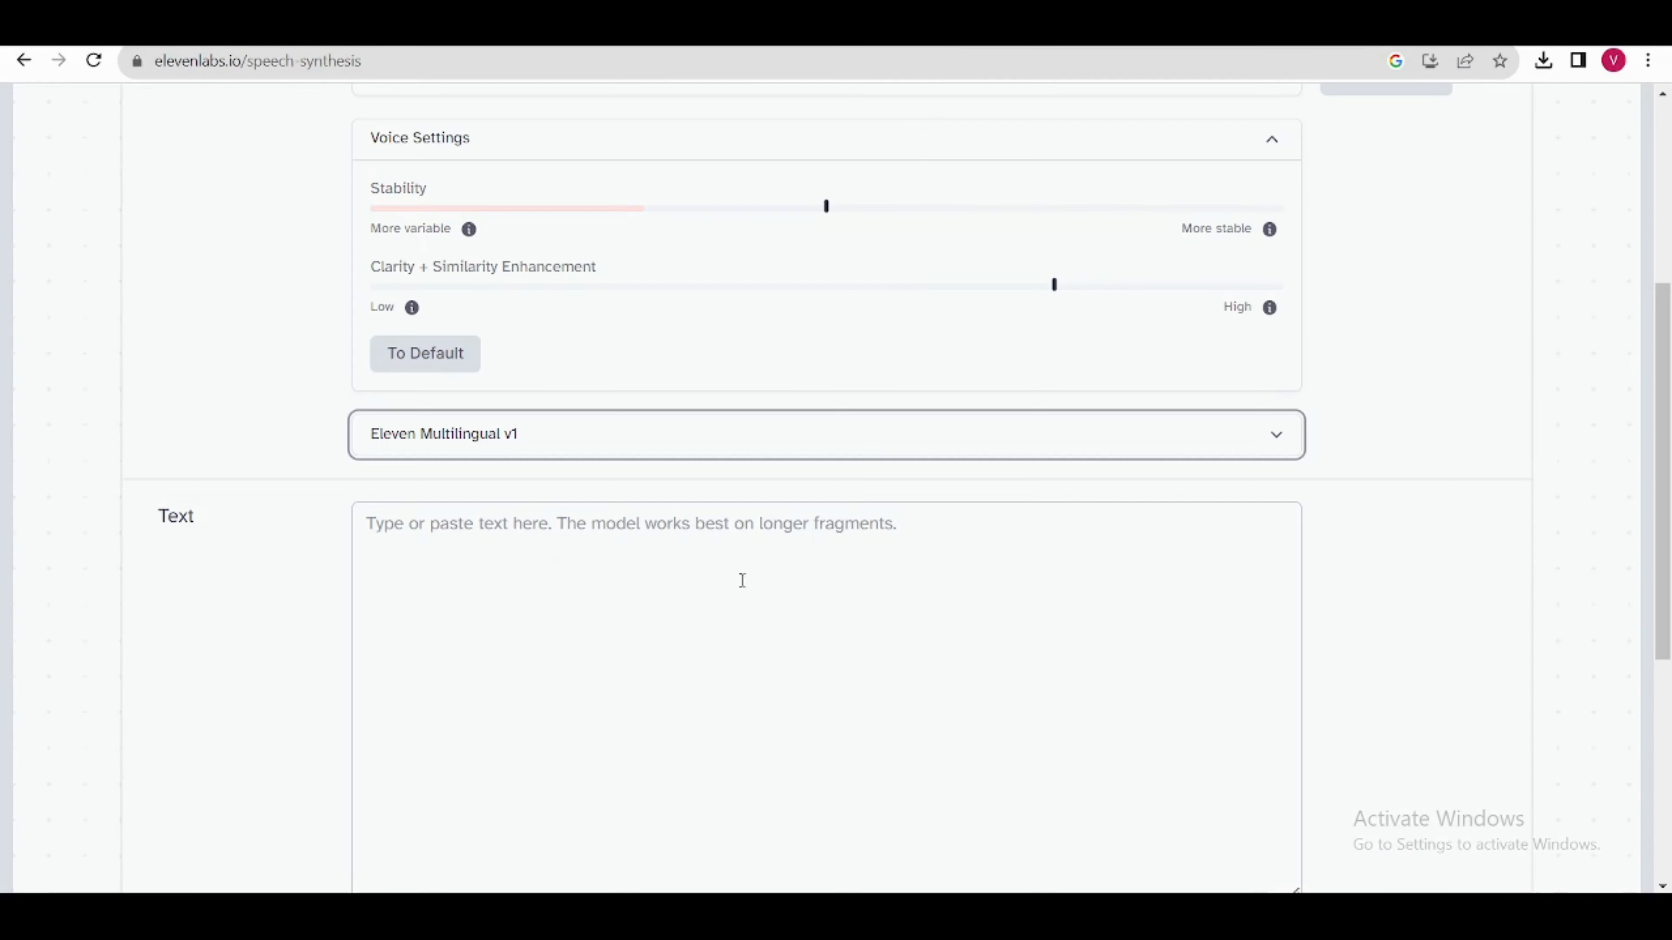
right_click(507, 553)
click(540, 723)
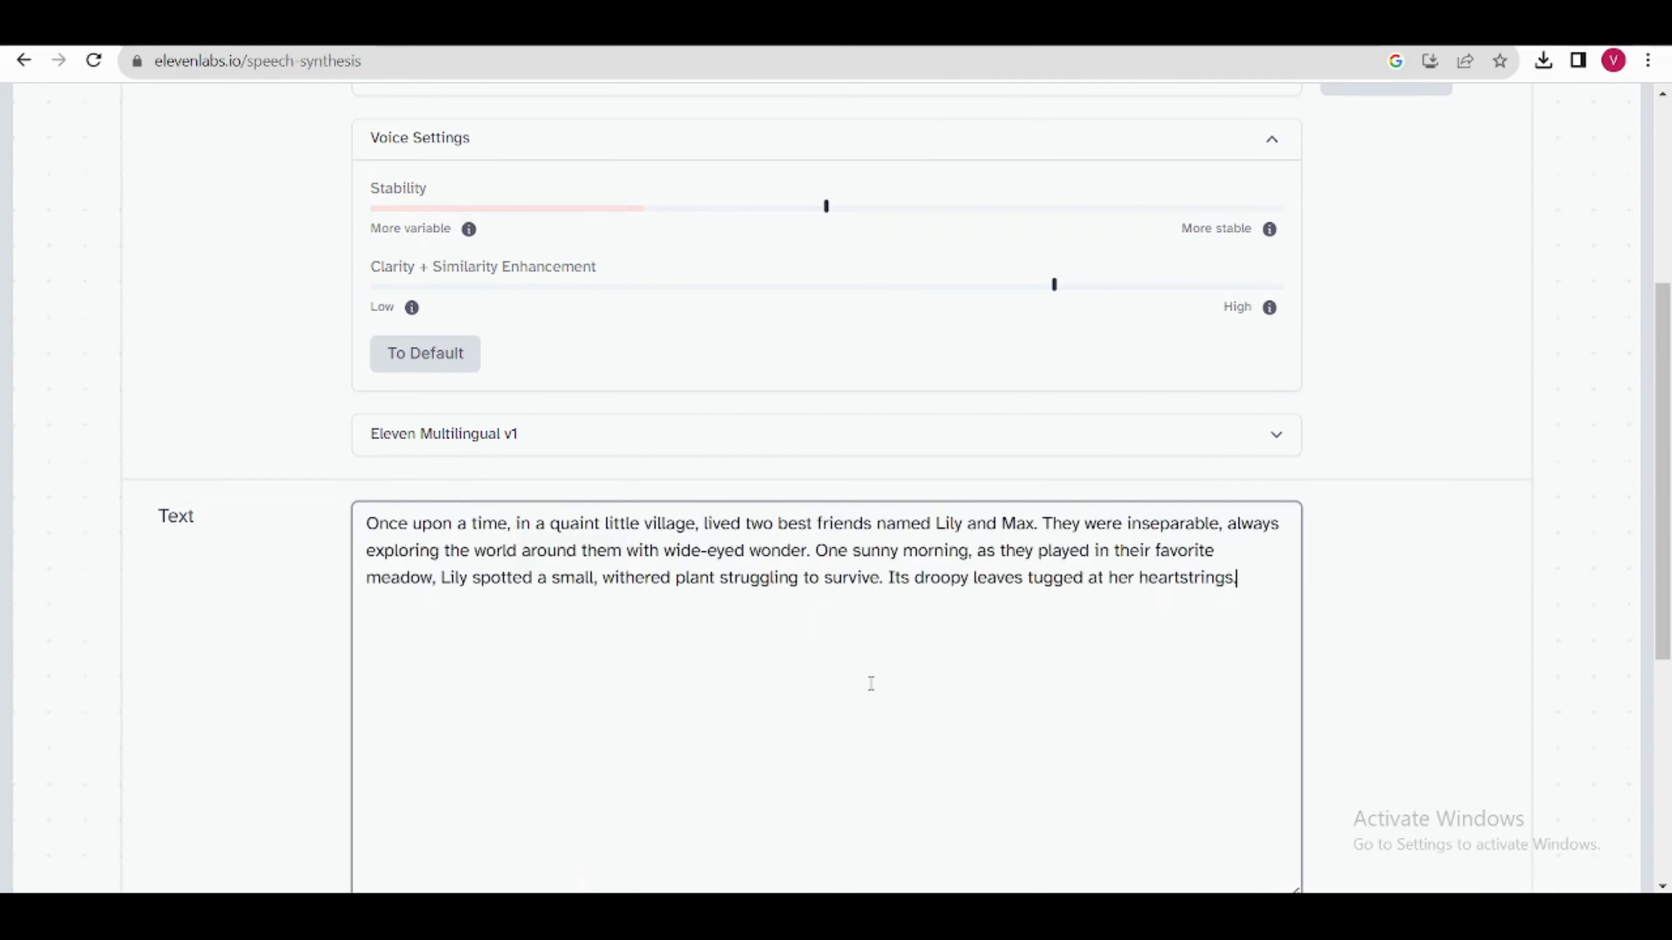
Step: Generate the narration from the story text and download the audio
scroll(870, 683, down, 5)
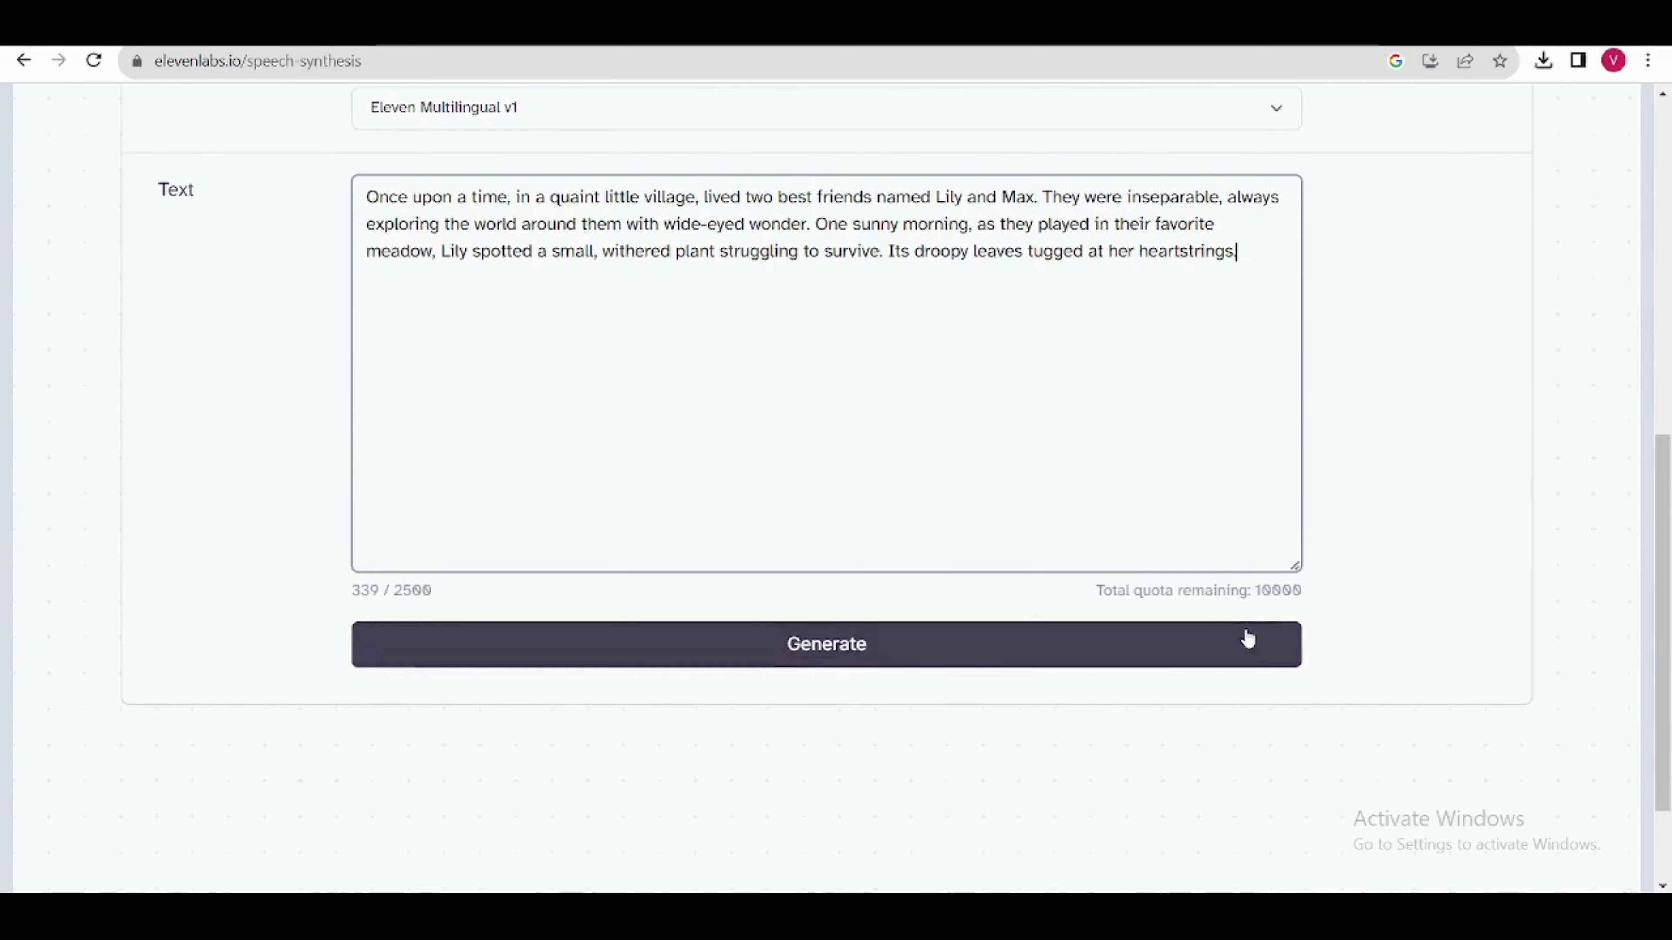
click(906, 535)
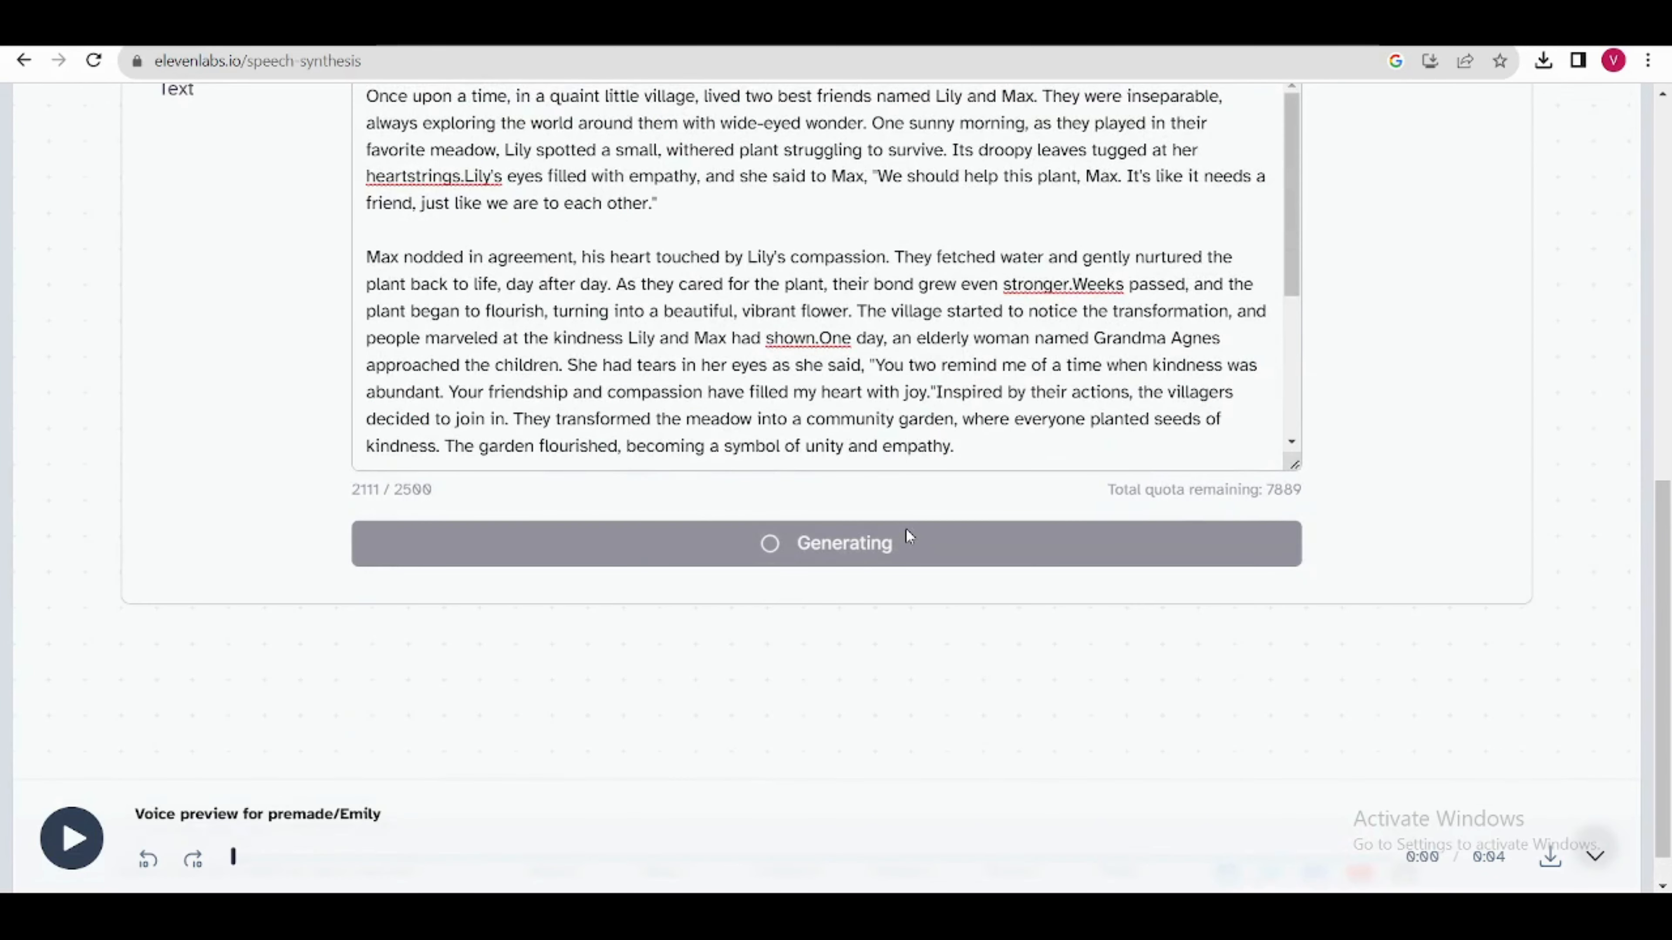
scroll(906, 530, up, 1)
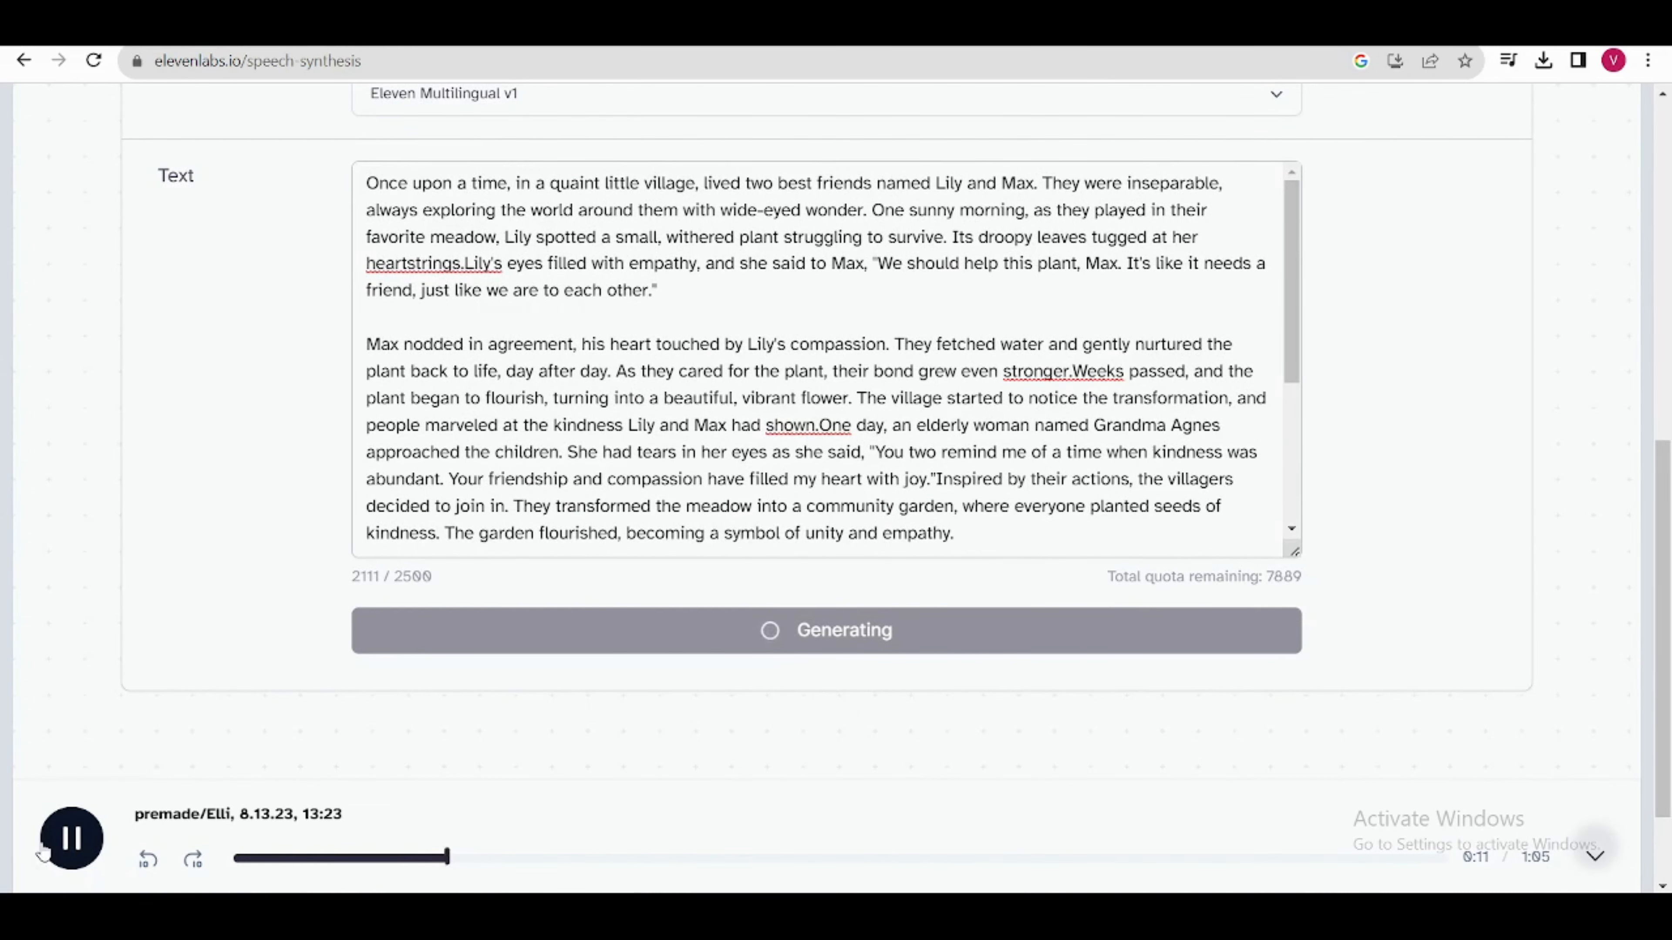
click(1550, 860)
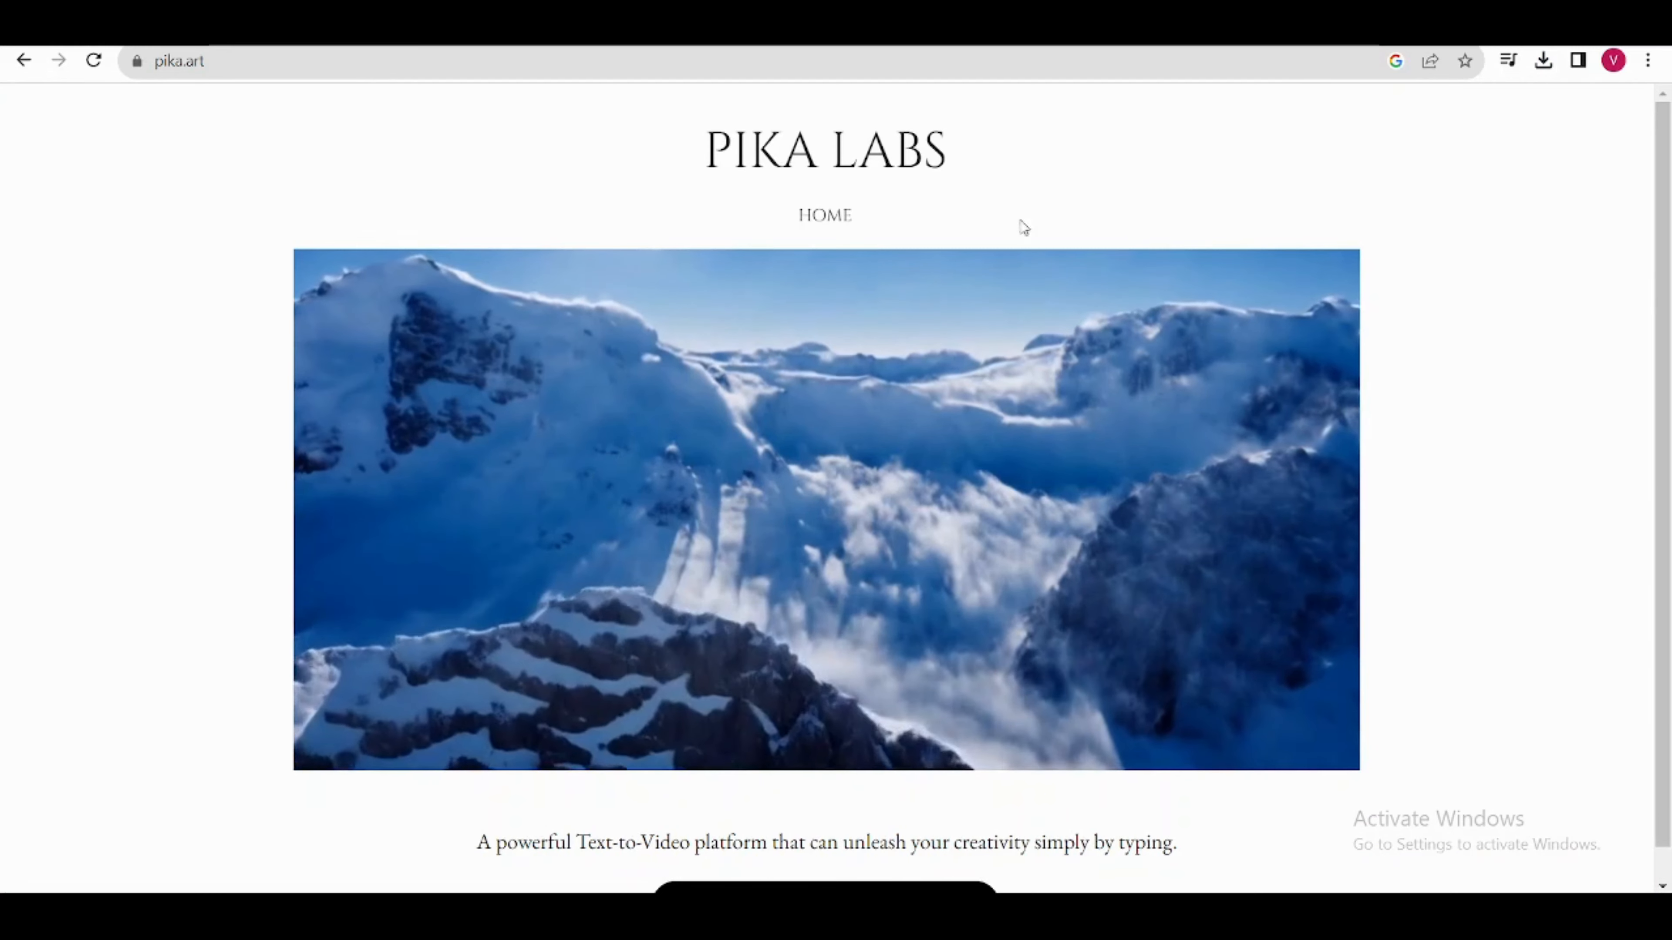
Step: Join the Pika Labs beta from pika.art and open the generate-2 channel on its Discord server
scroll(855, 876, down, 1)
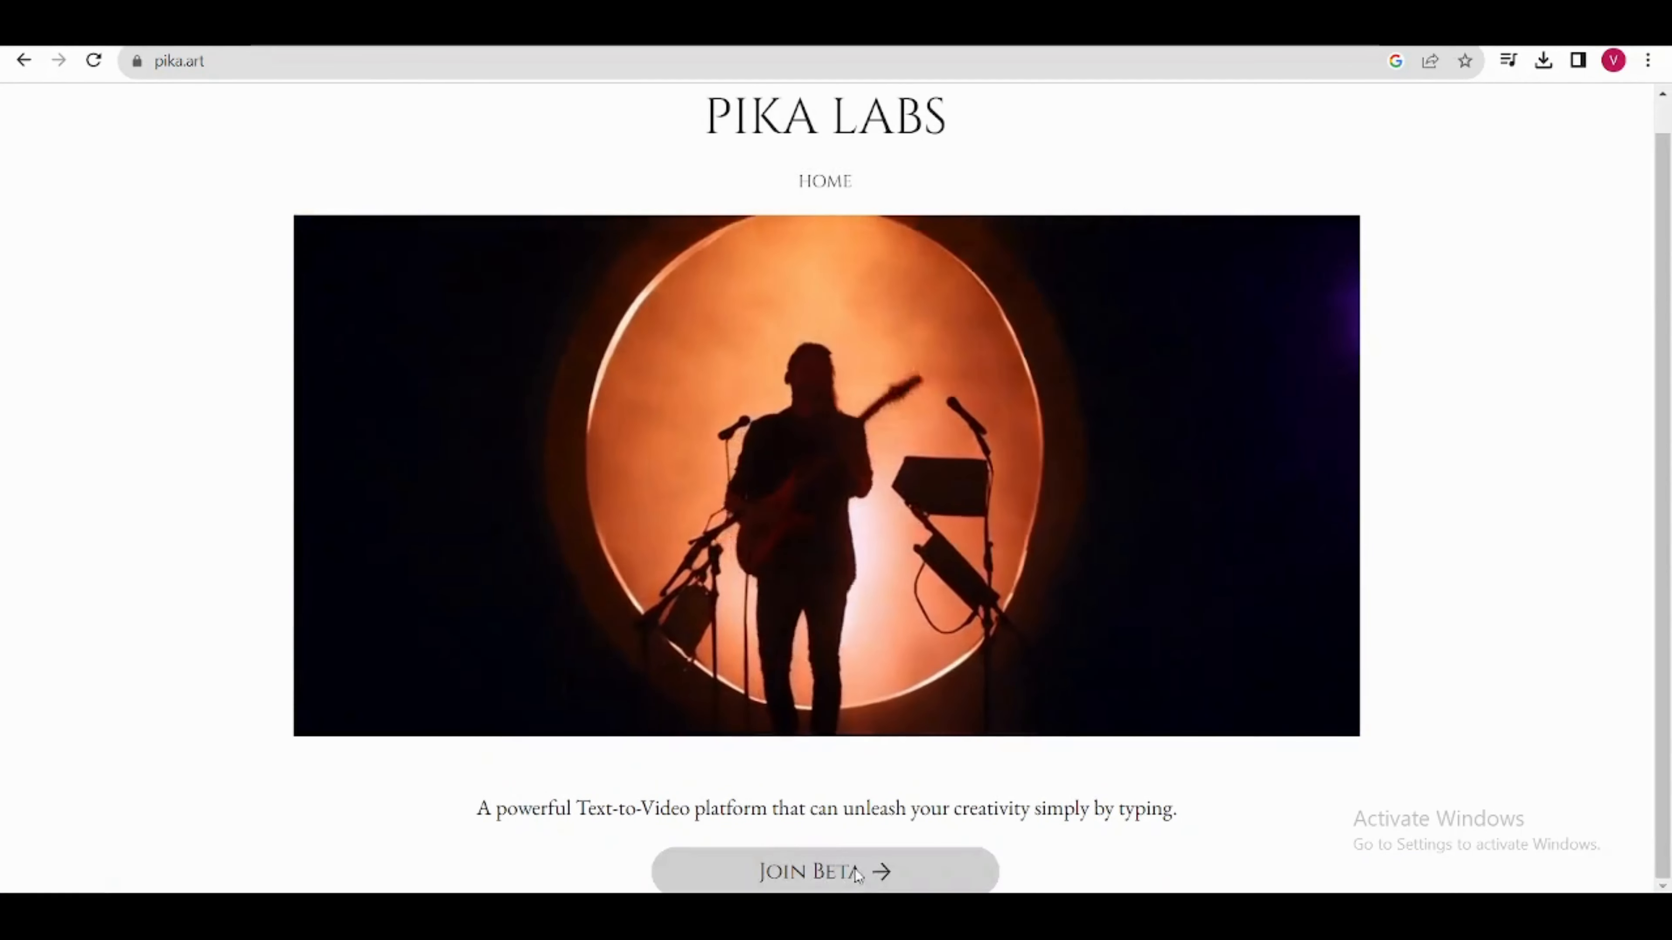
click(856, 876)
click(865, 622)
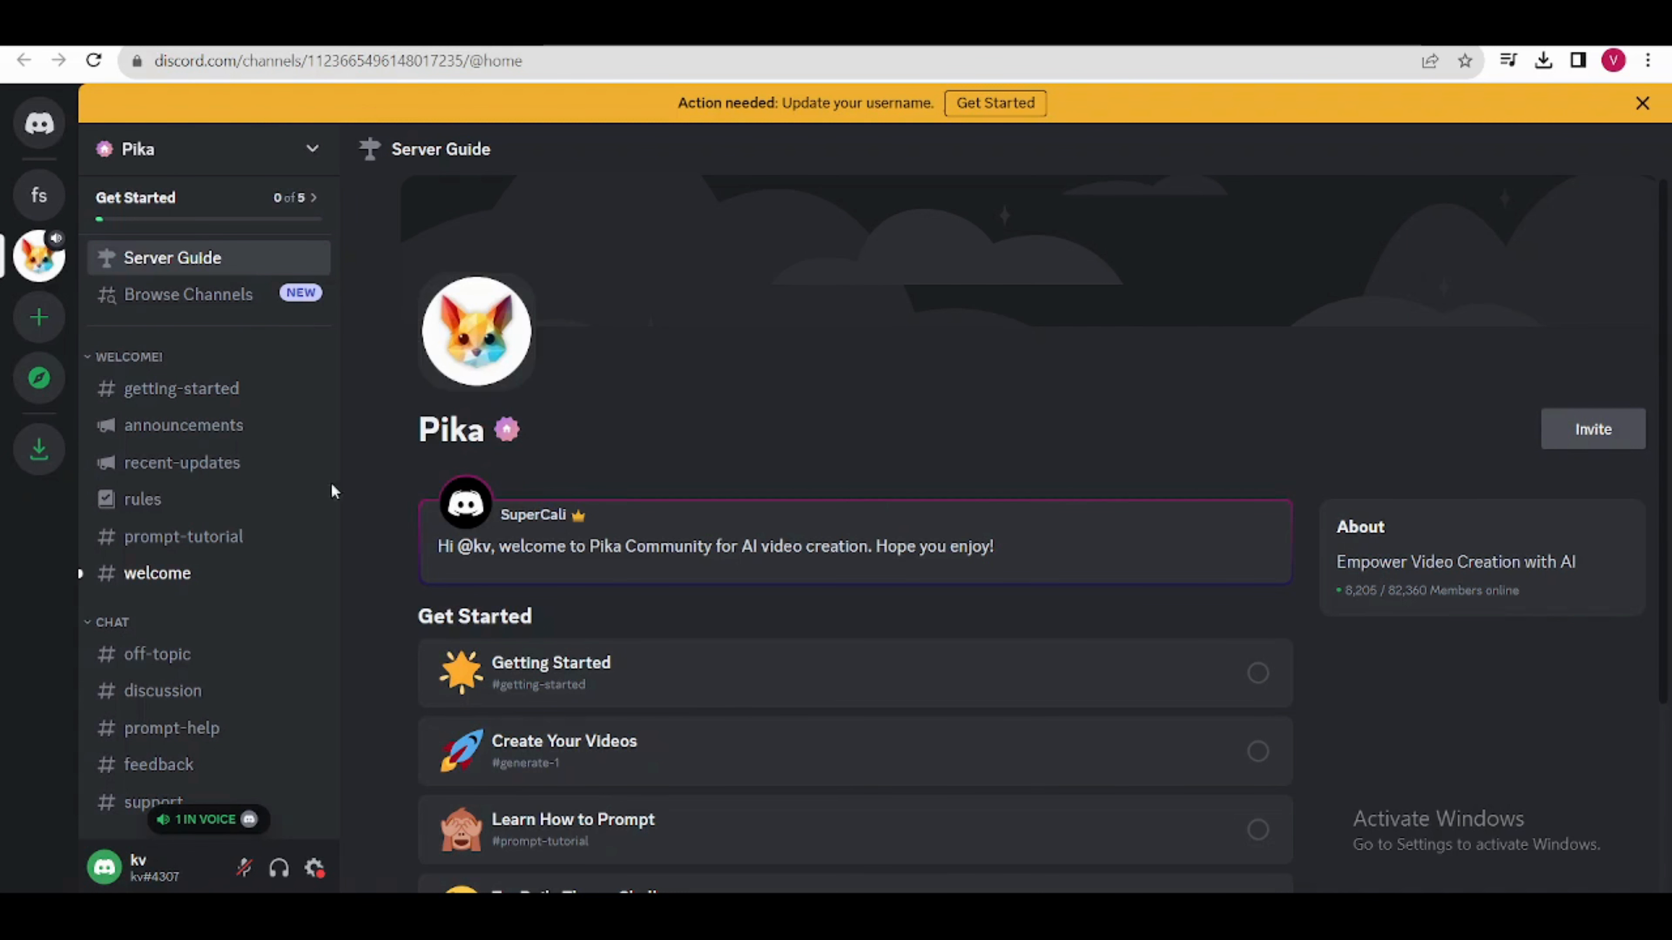
scroll(217, 586, down, 8)
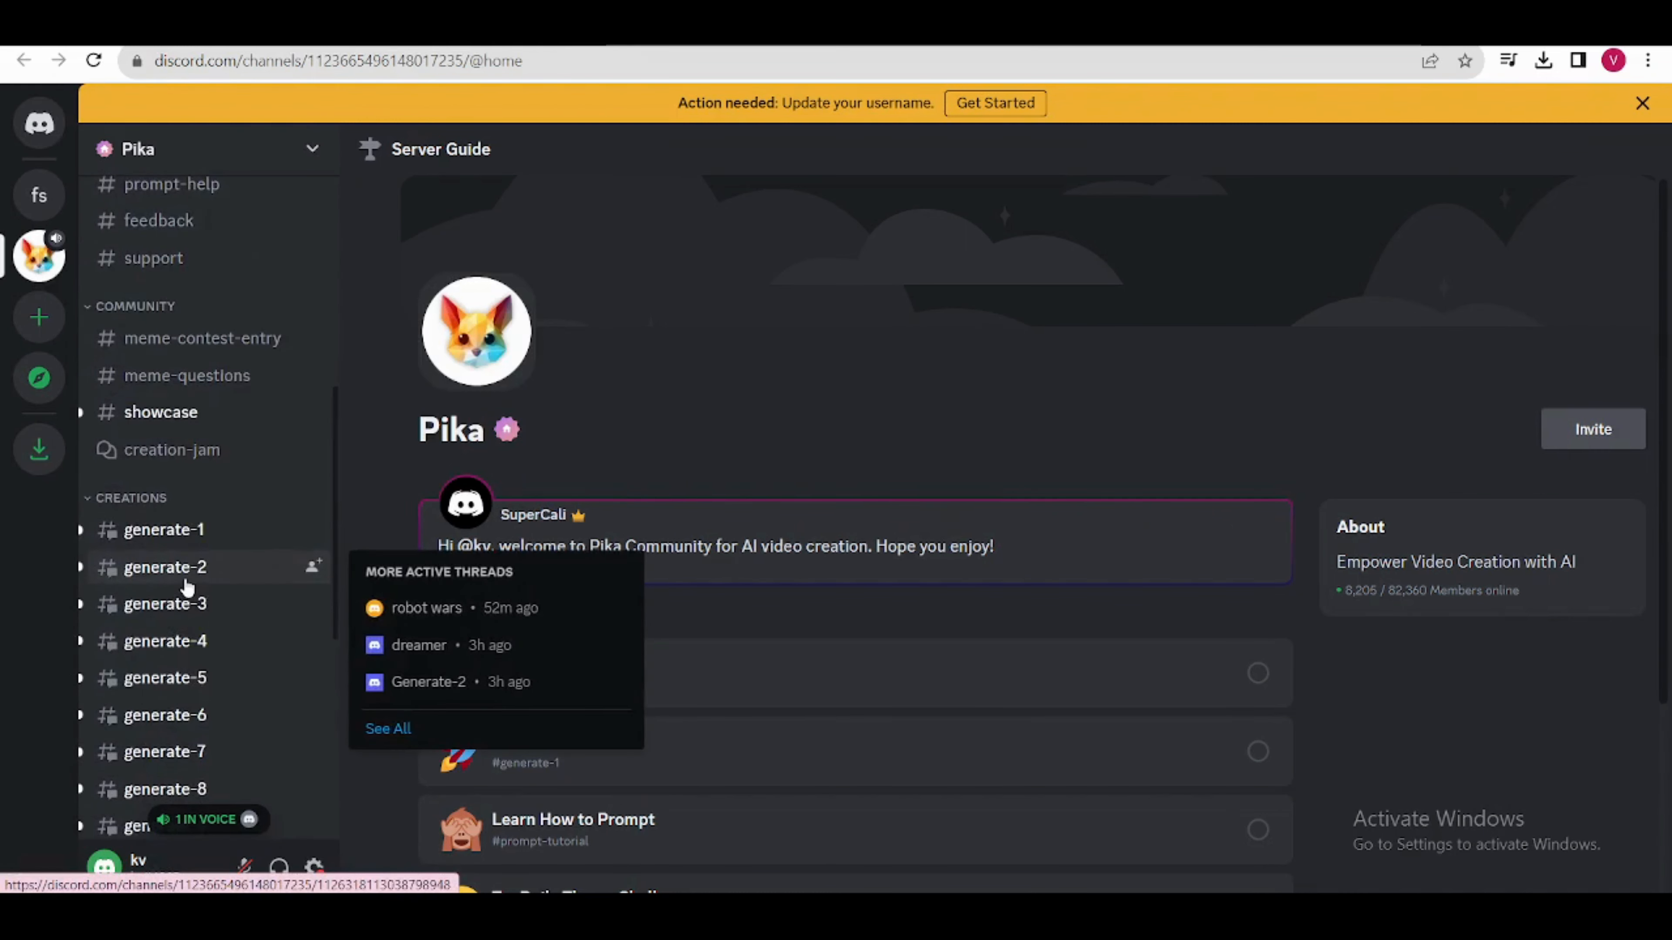
click(188, 586)
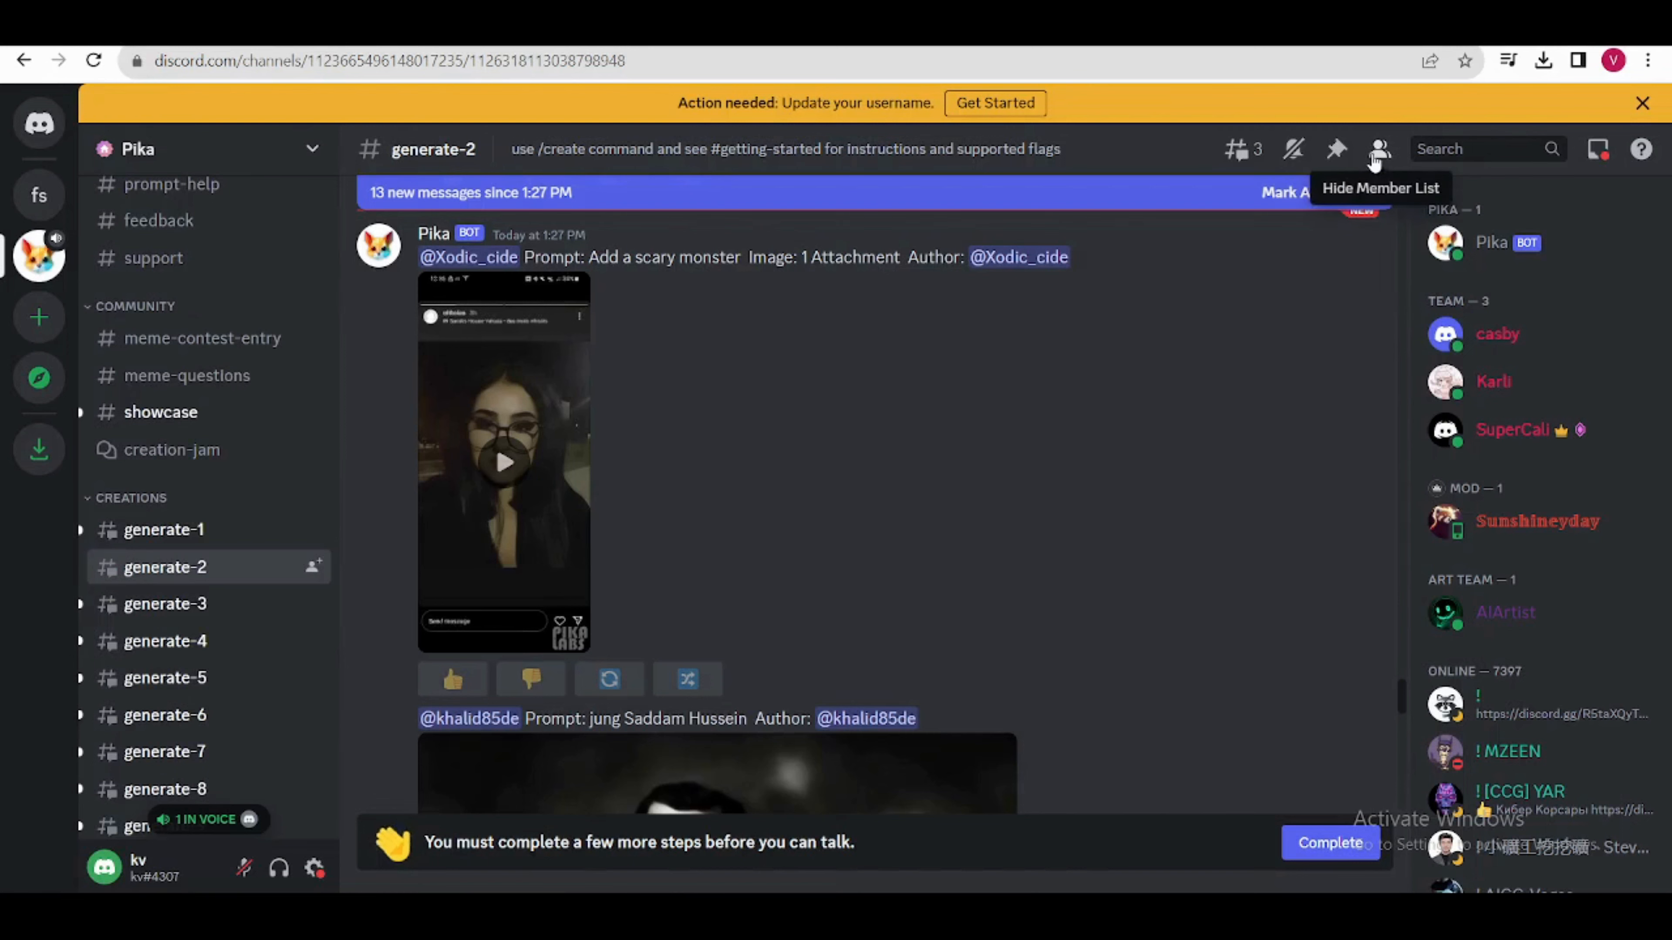
Step: Open a direct message with the Pika bot from the channel's member list
click(1377, 152)
click(1377, 153)
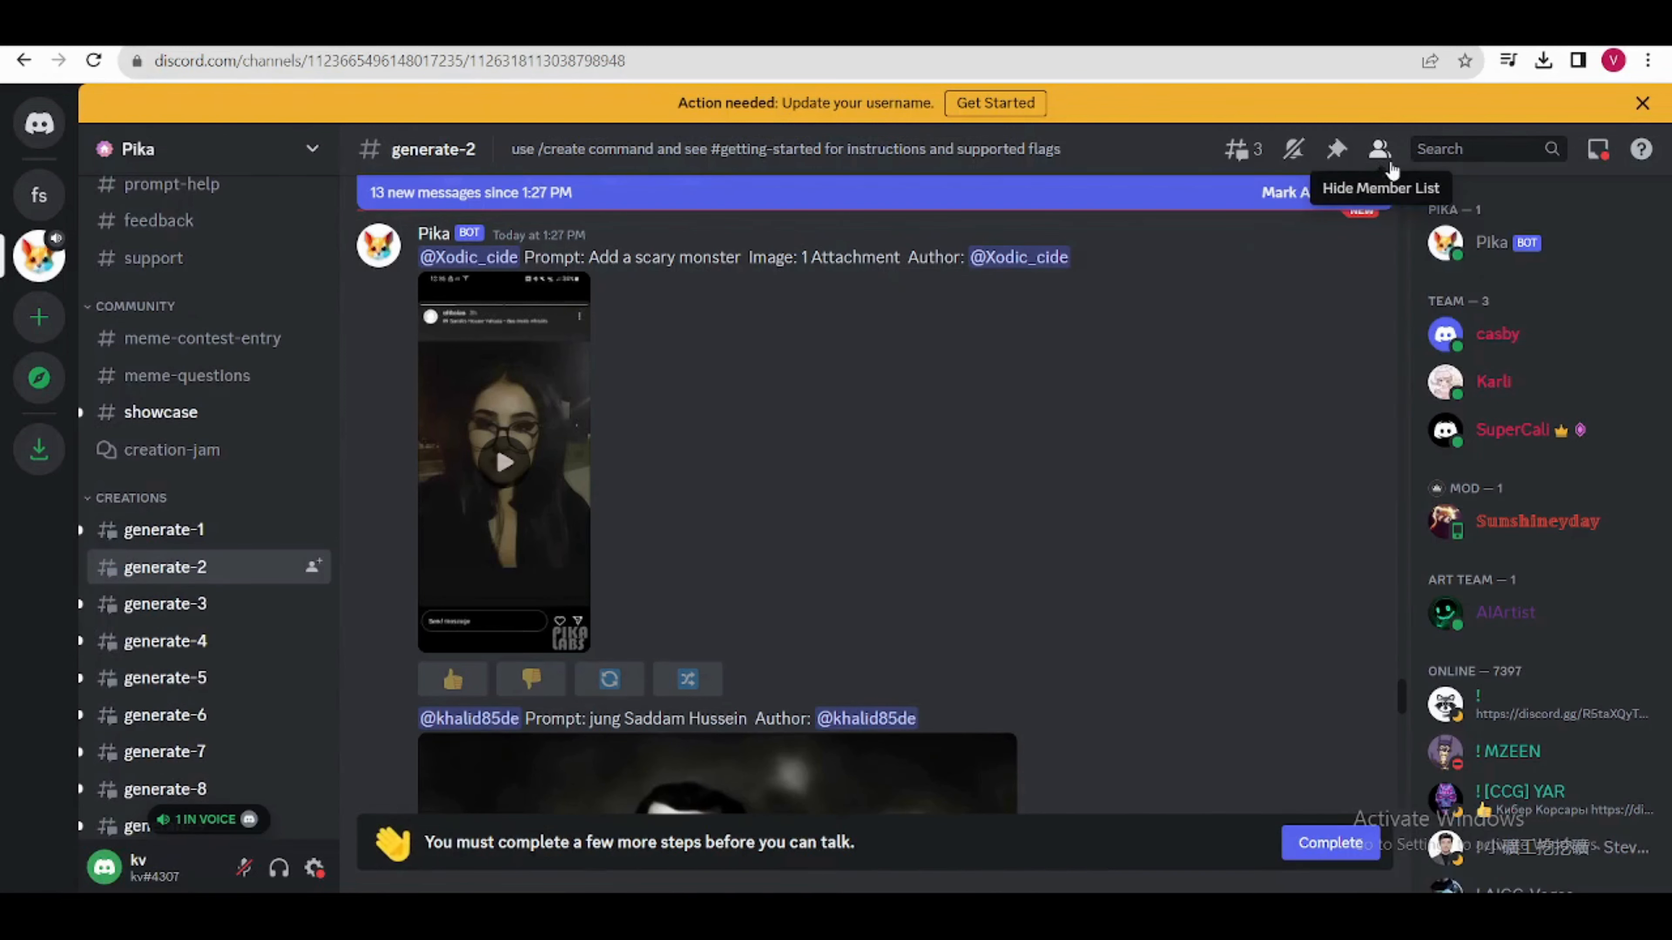
right_click(1477, 254)
click(1297, 310)
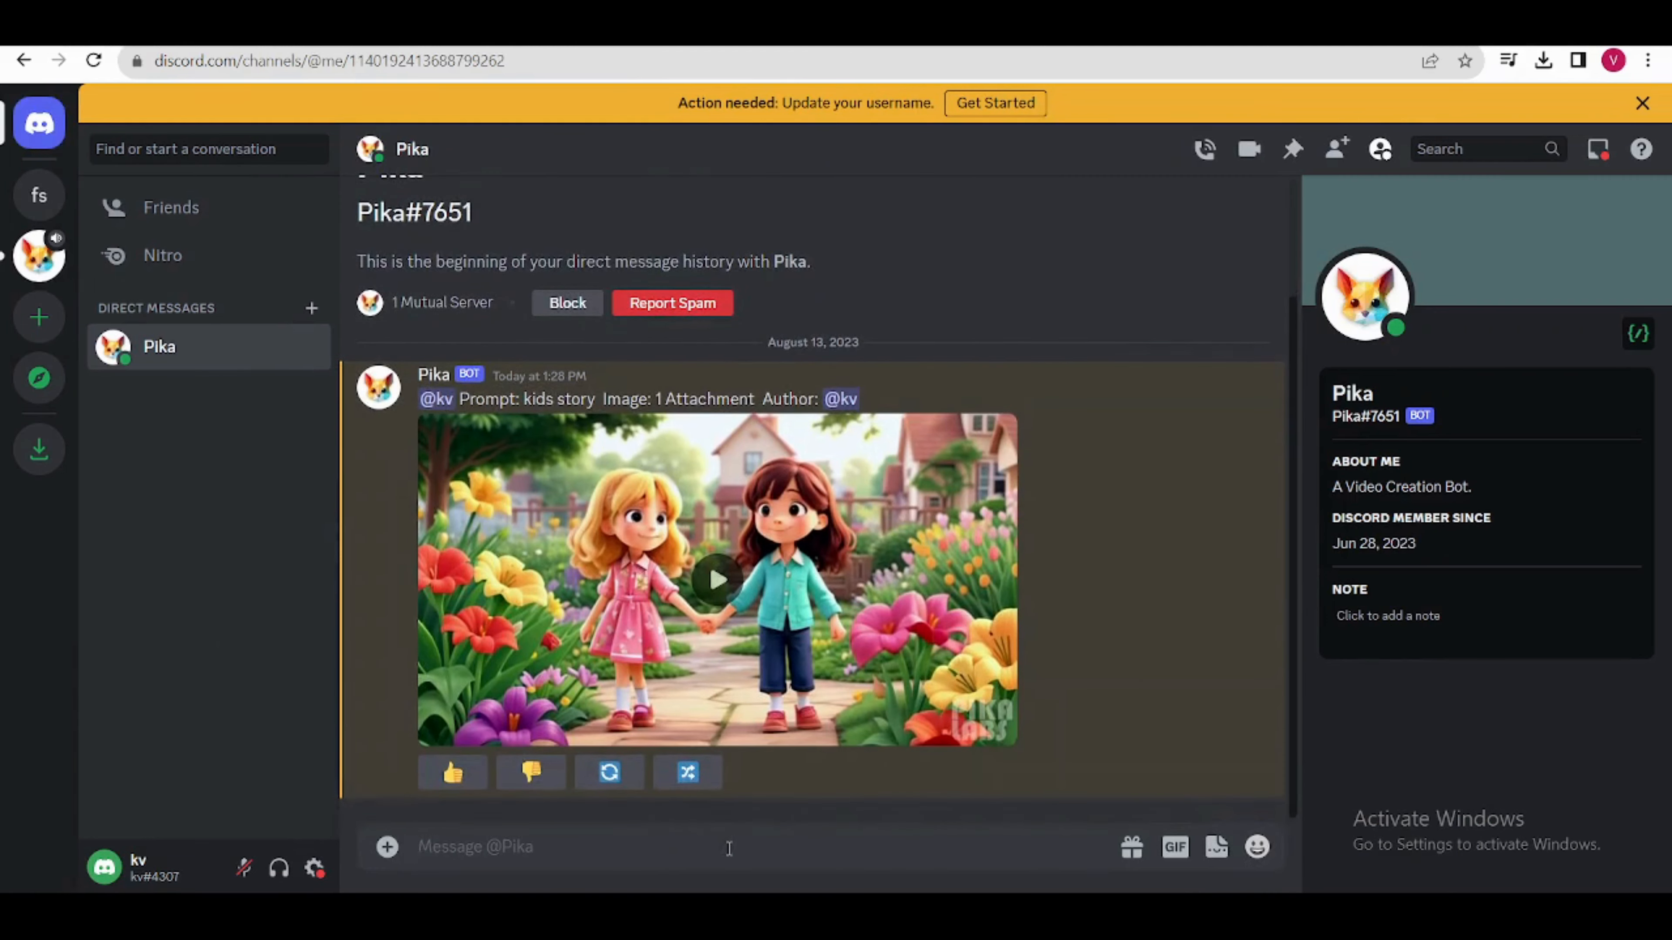
Step: Start Pika's /create command and attach the 3D_Animation_Style_Once_upon_a_time_in_a_quaint_little_village_0 image from Downloads
click(729, 849)
text(/)
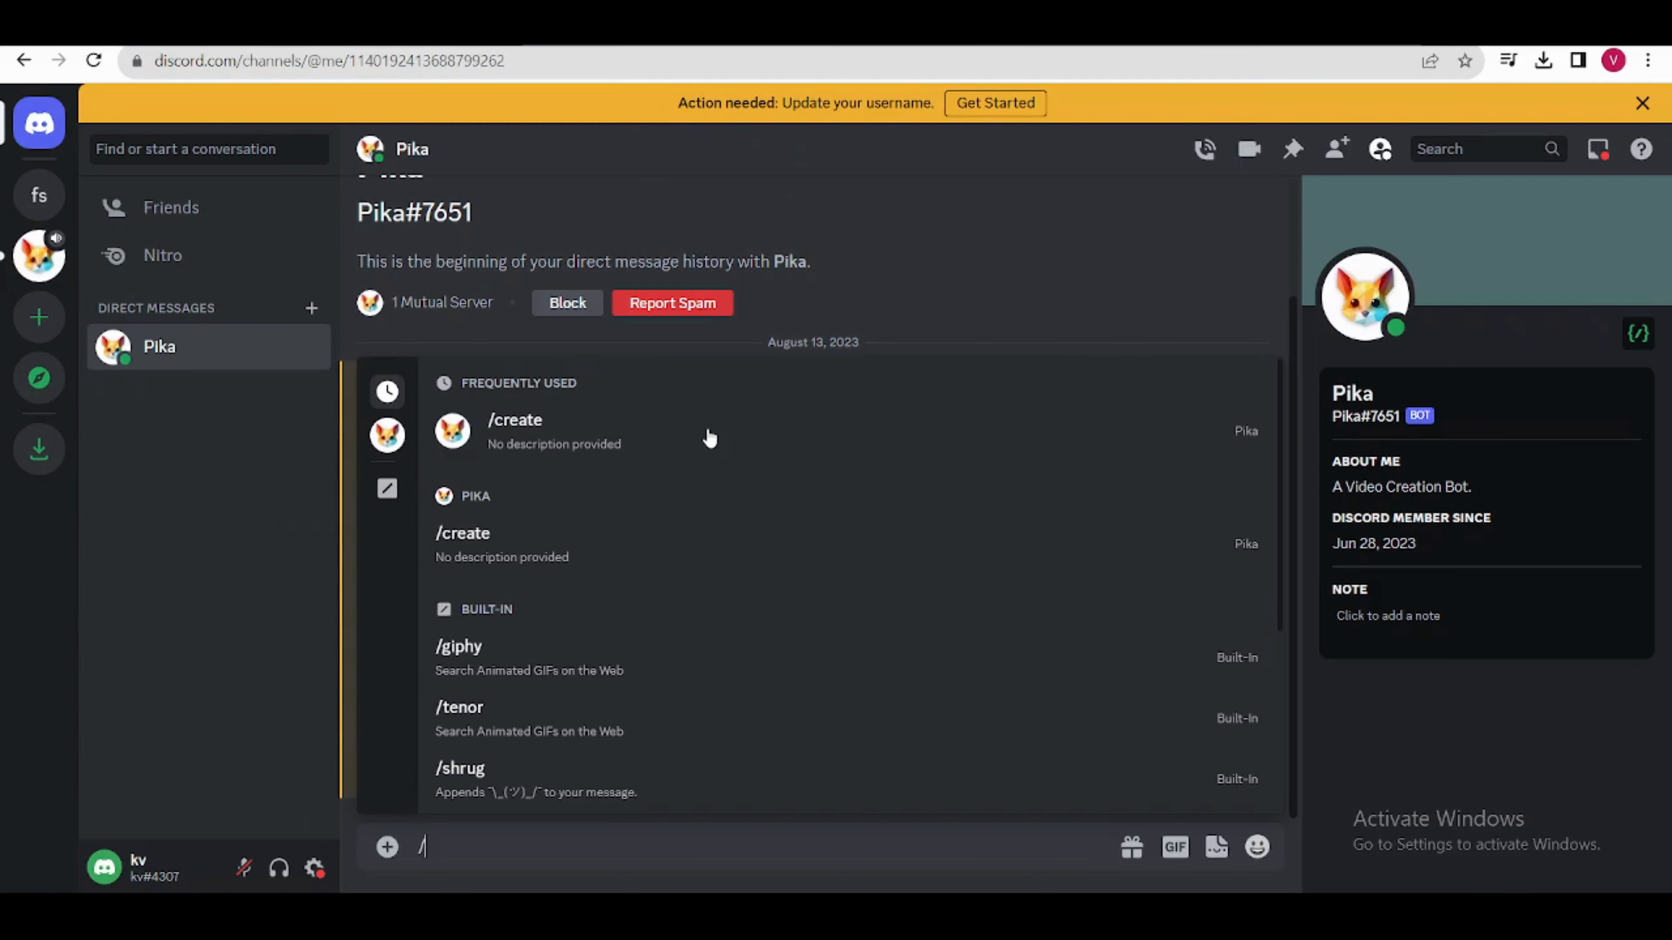
click(705, 461)
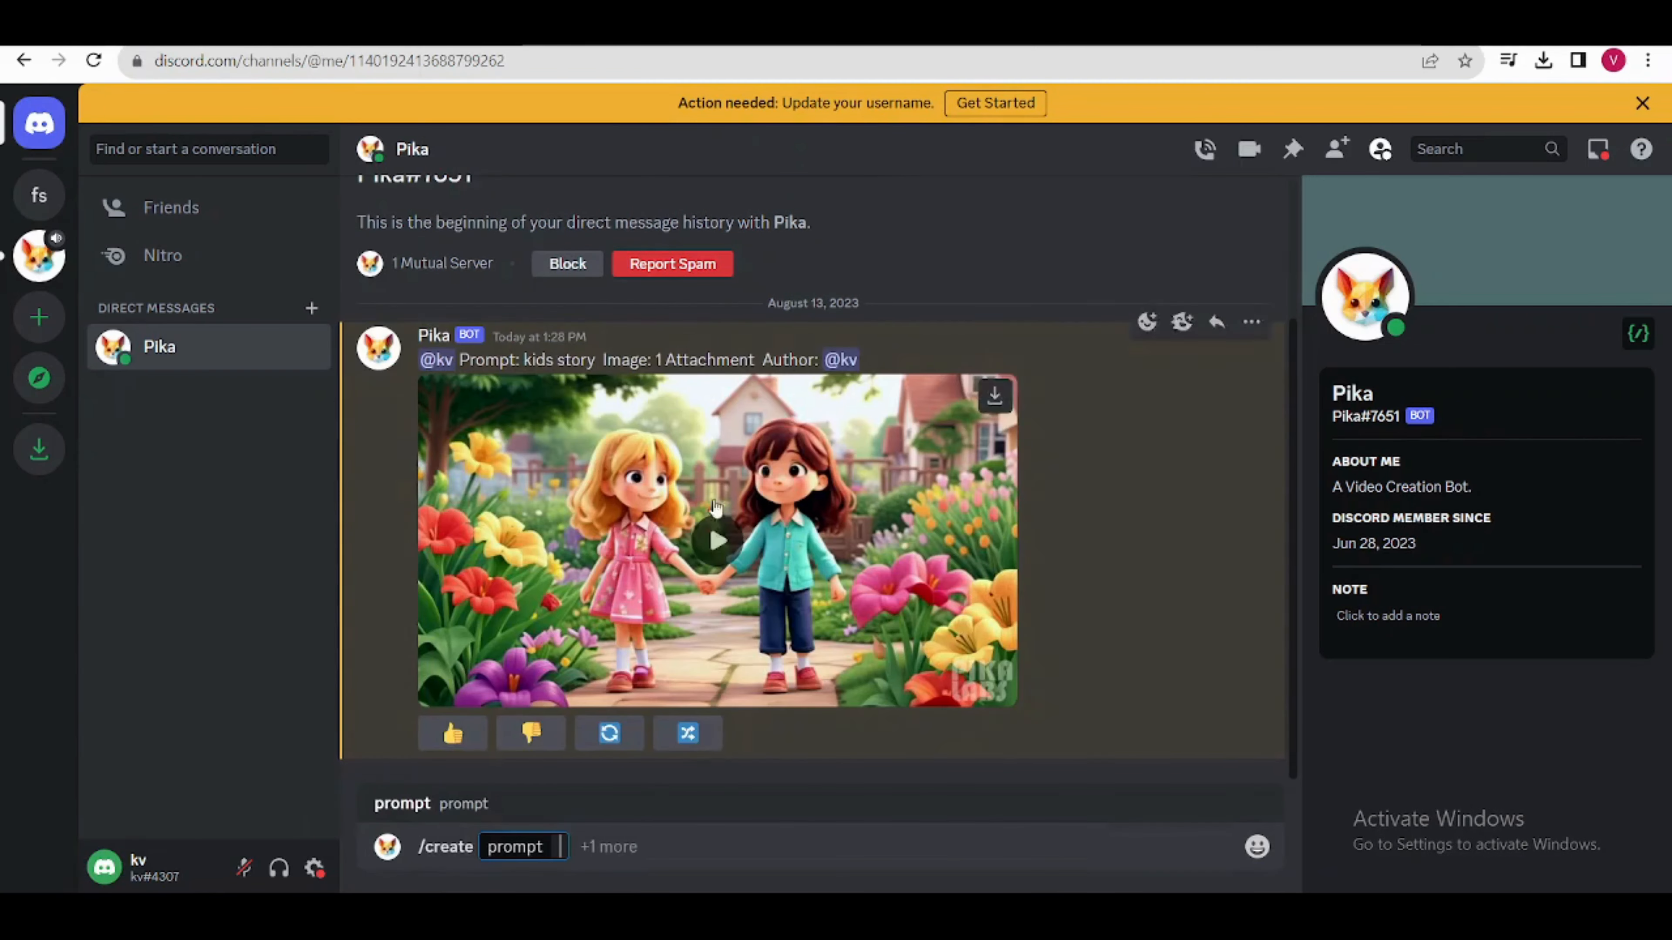
click(451, 761)
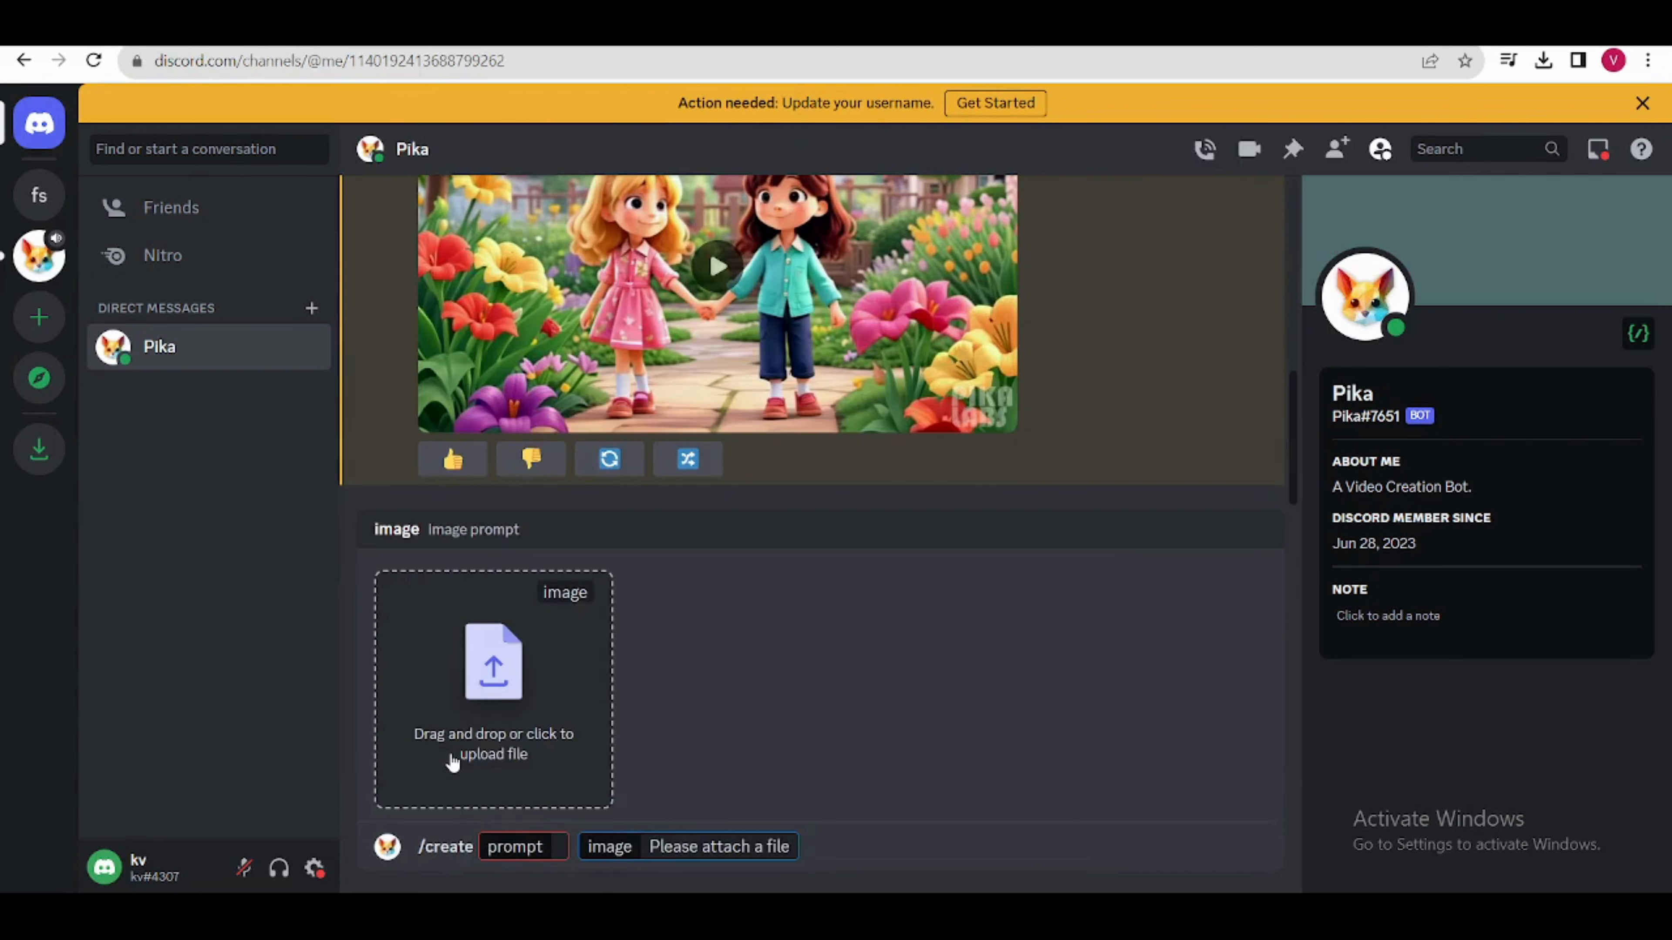
click(452, 761)
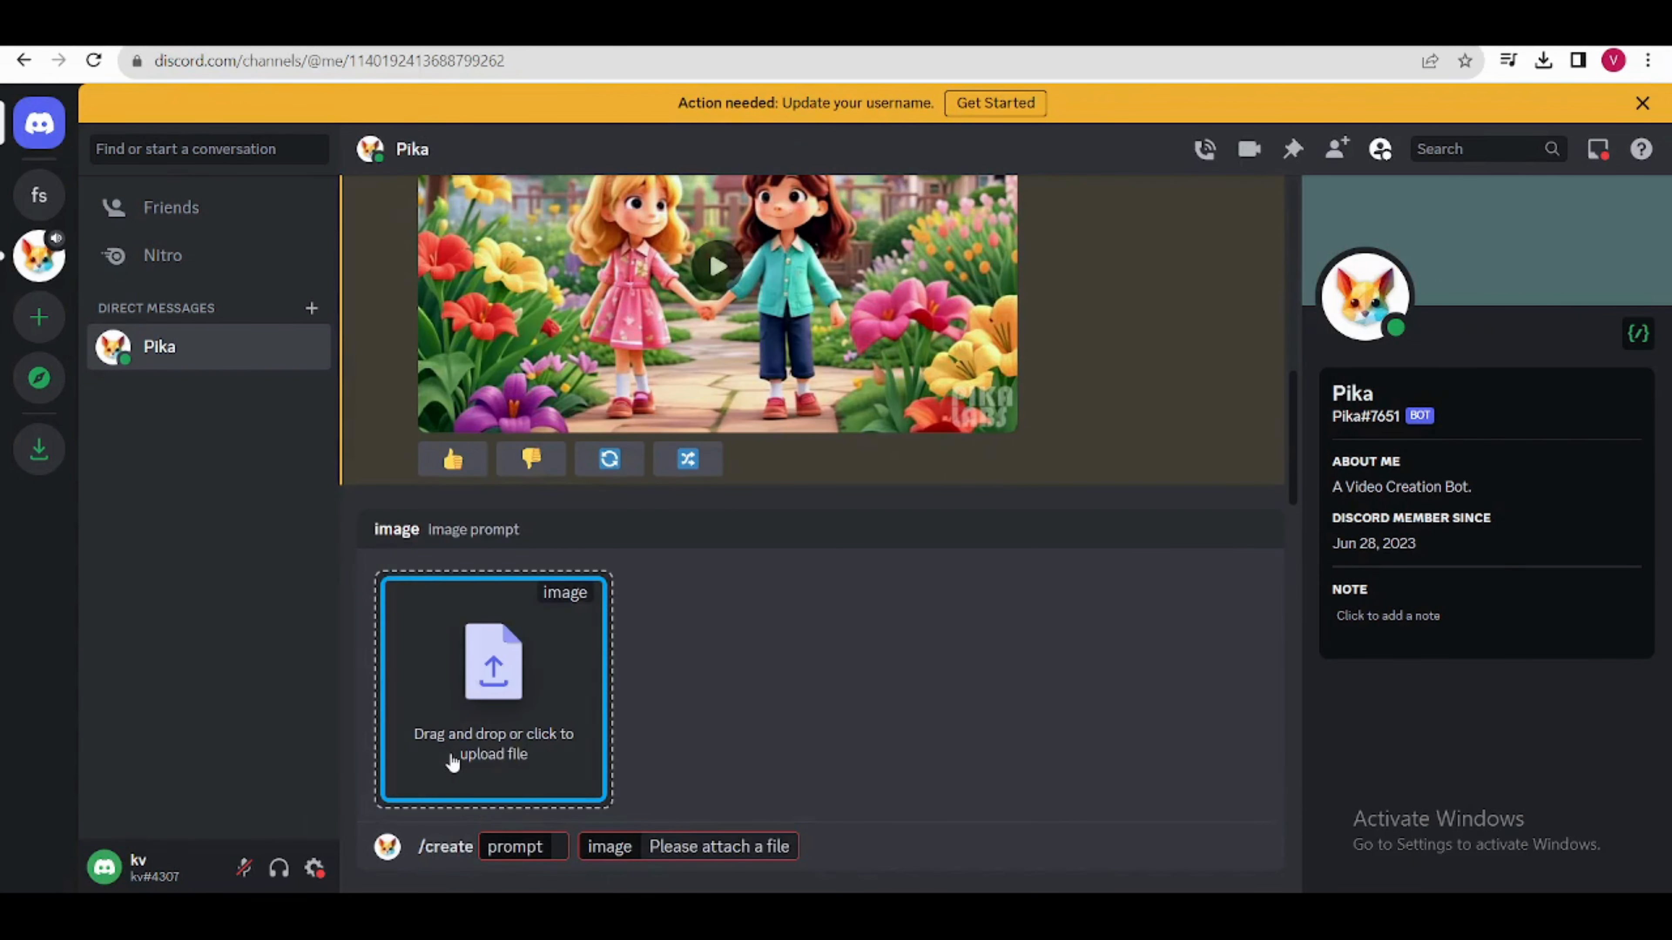
scroll(743, 306, down, 4)
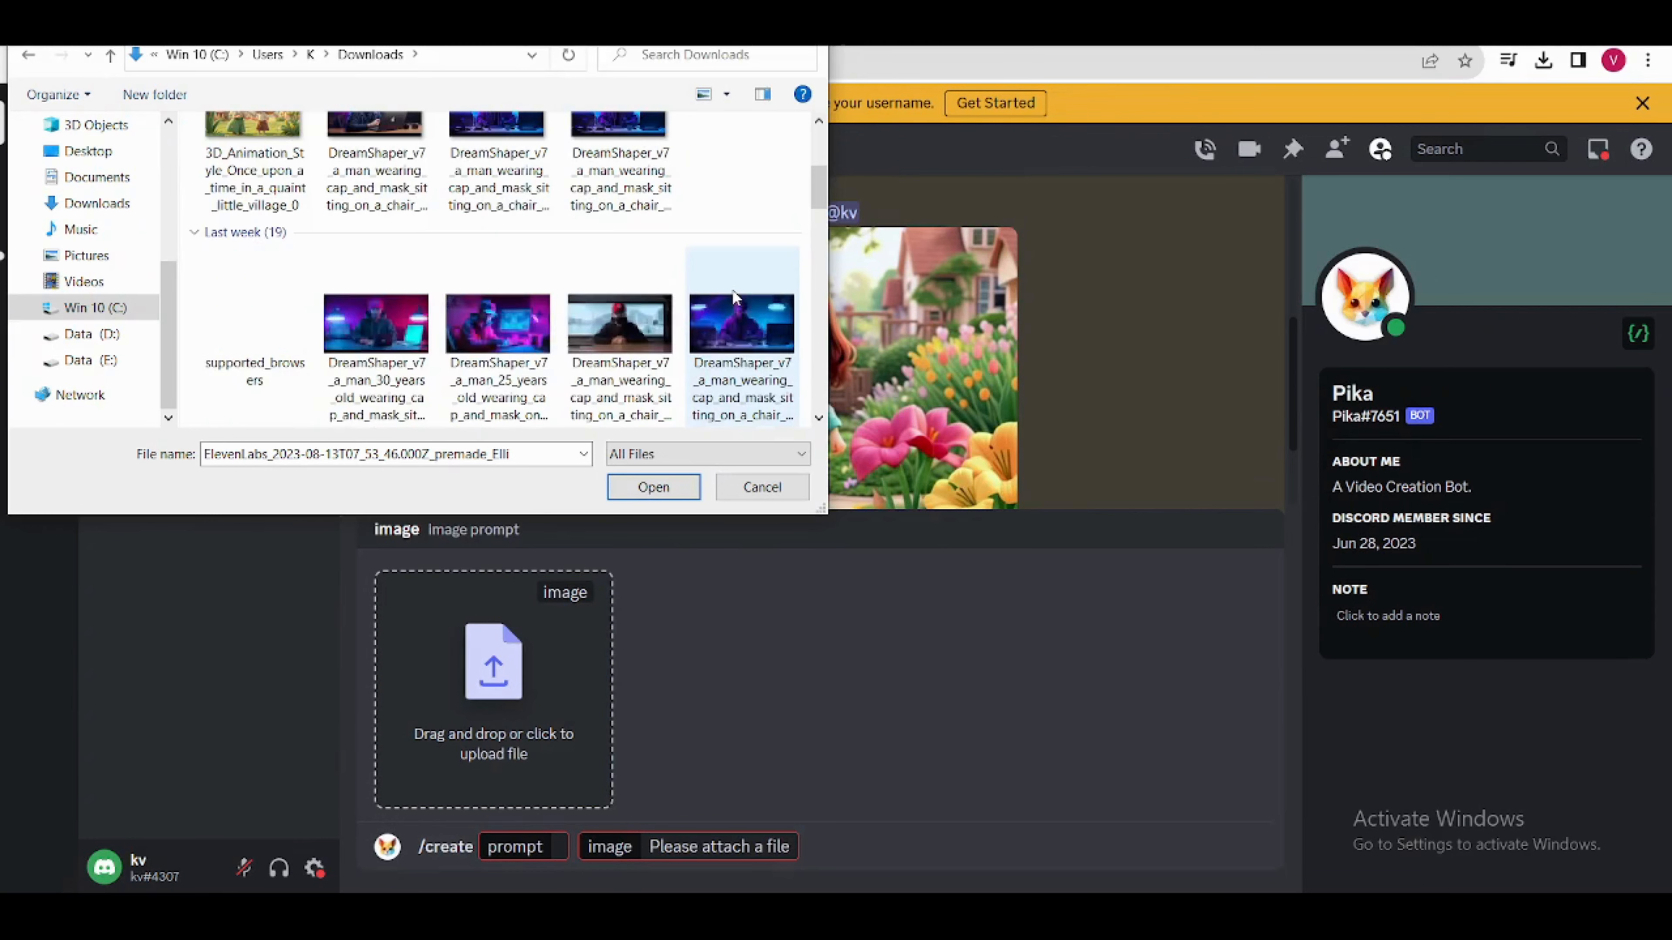
scroll(497, 309, up, 4)
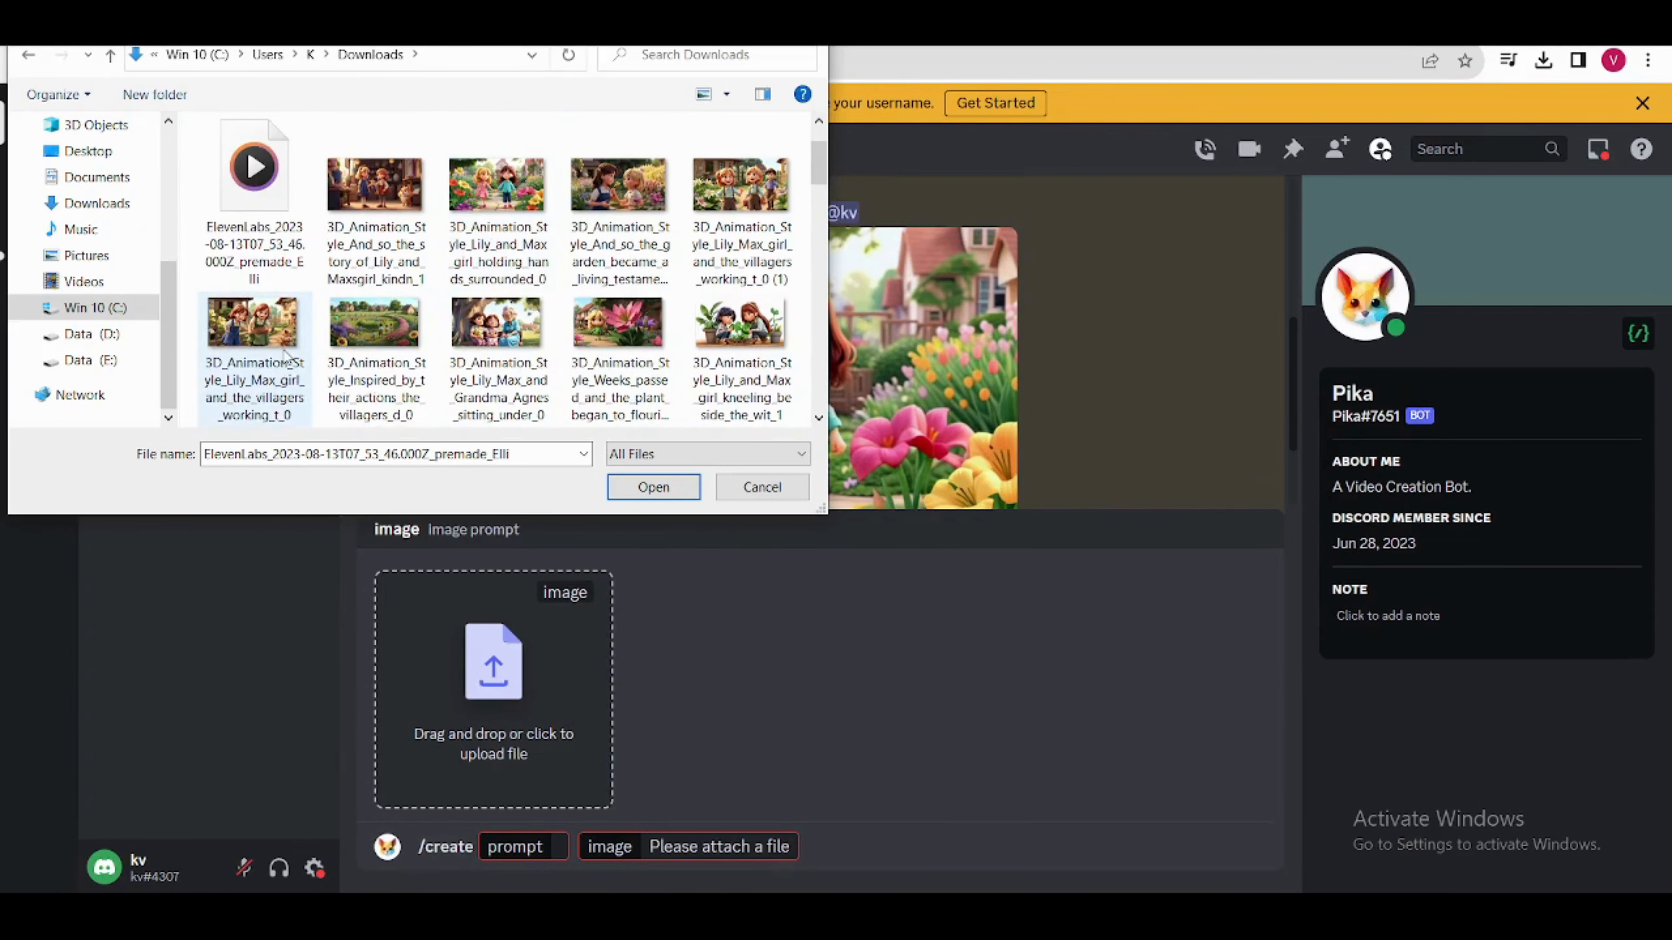
scroll(307, 321, down, 2)
click(307, 321)
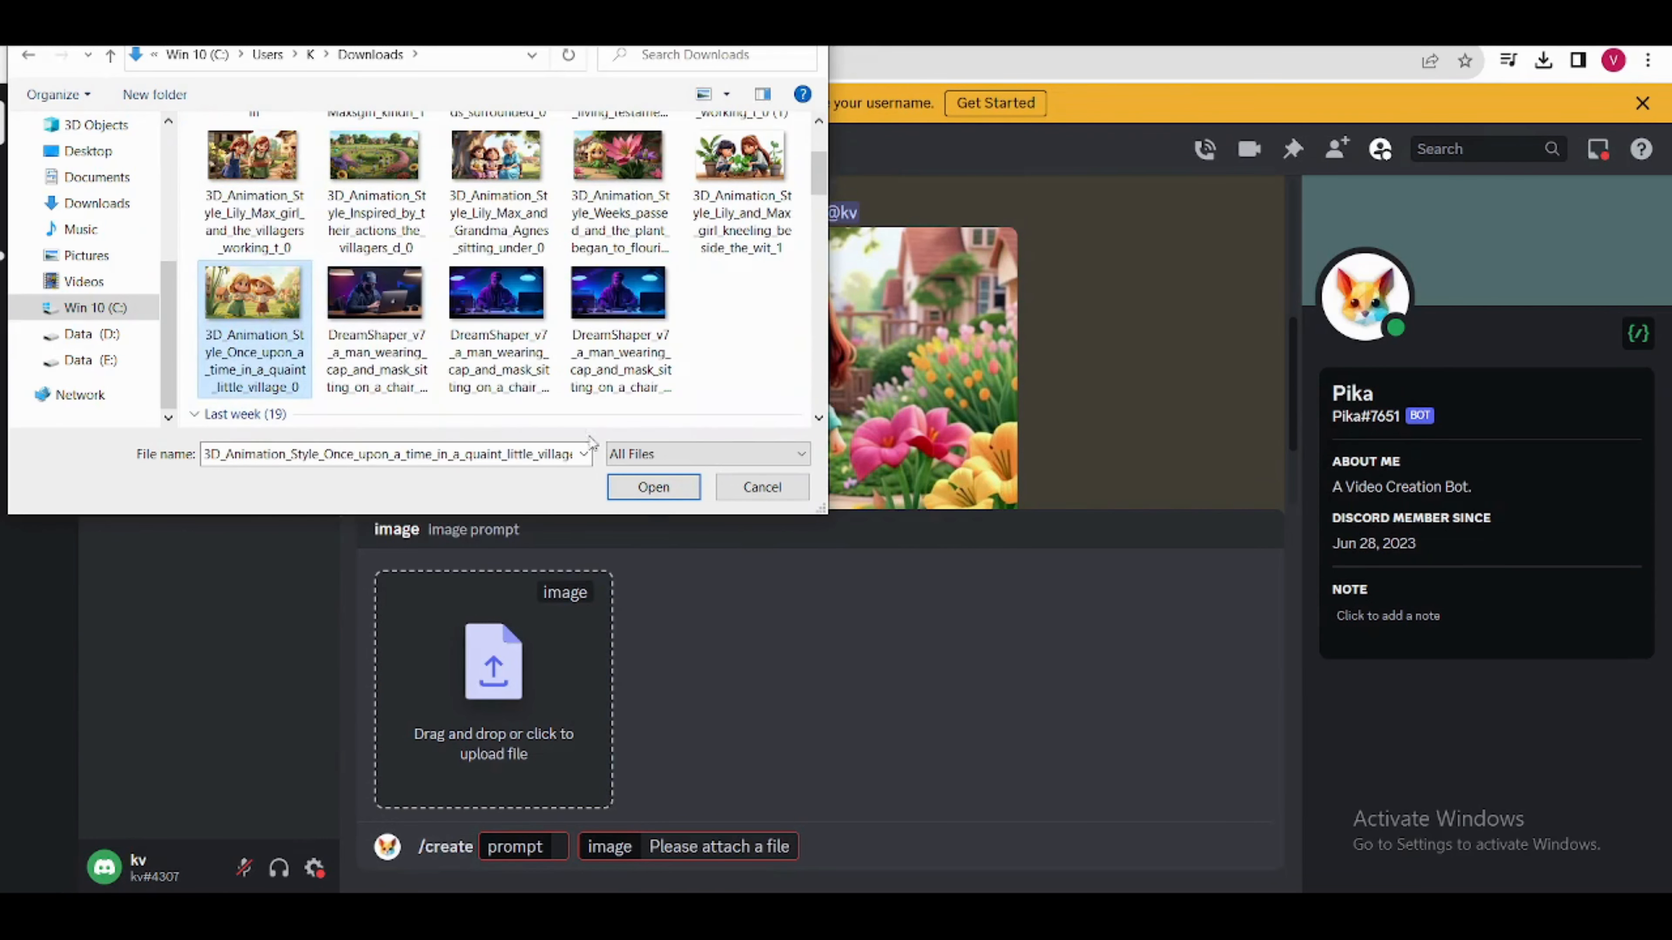
click(643, 491)
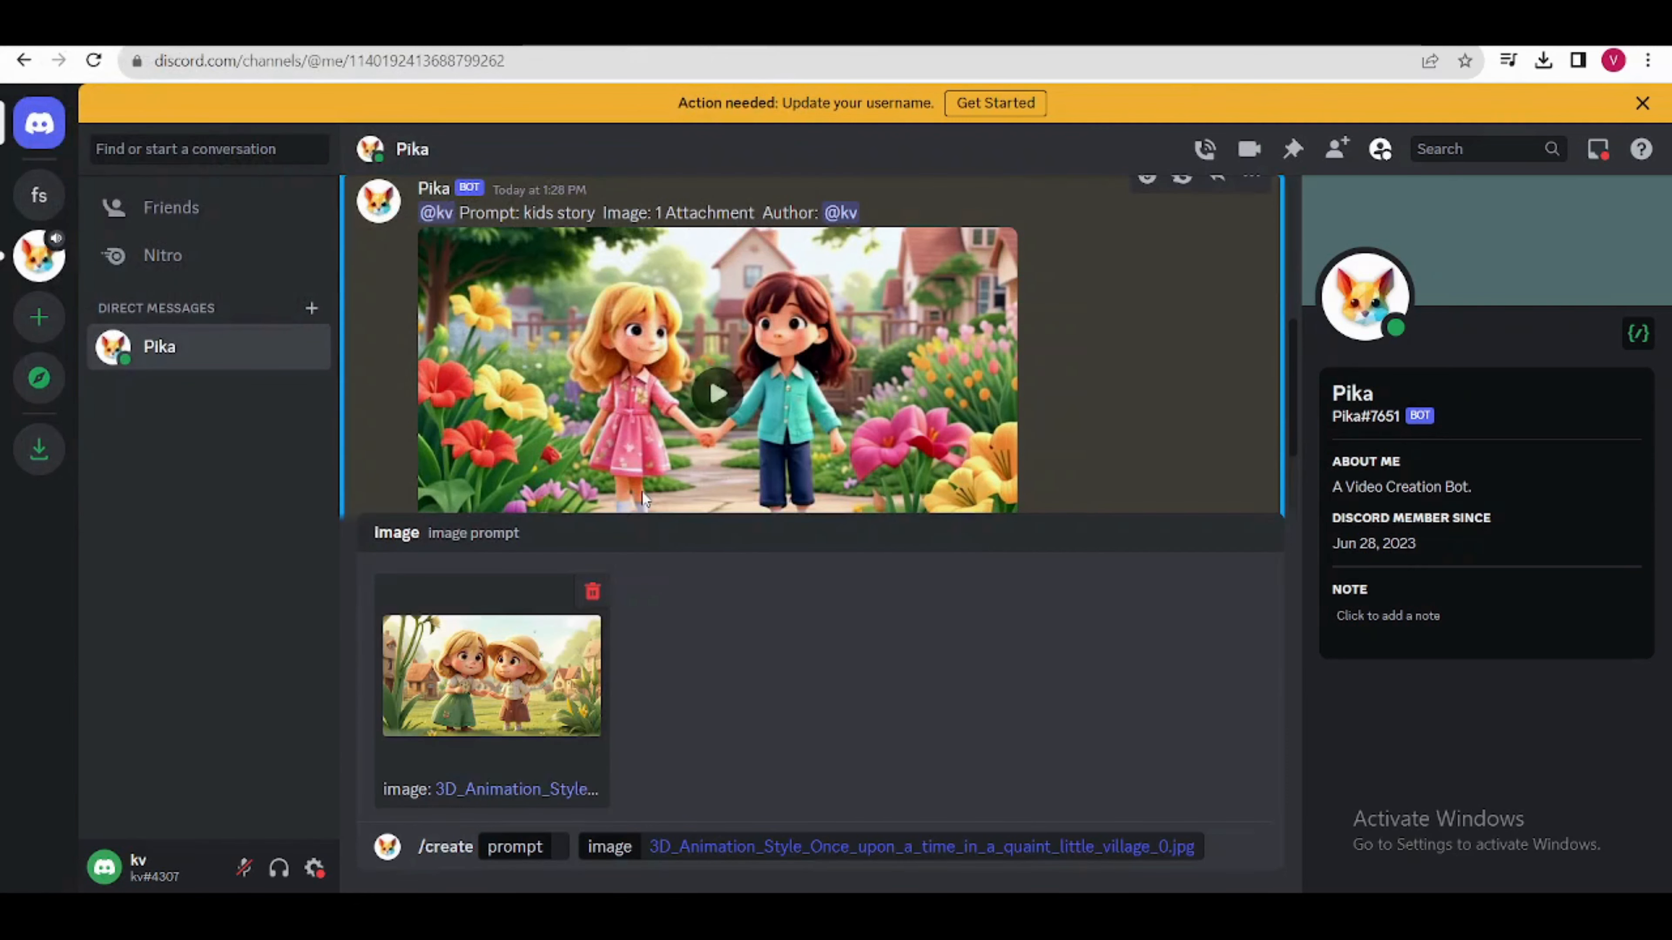
Step: Enter "kids story" as the prompt and submit the video generation request
click(559, 842)
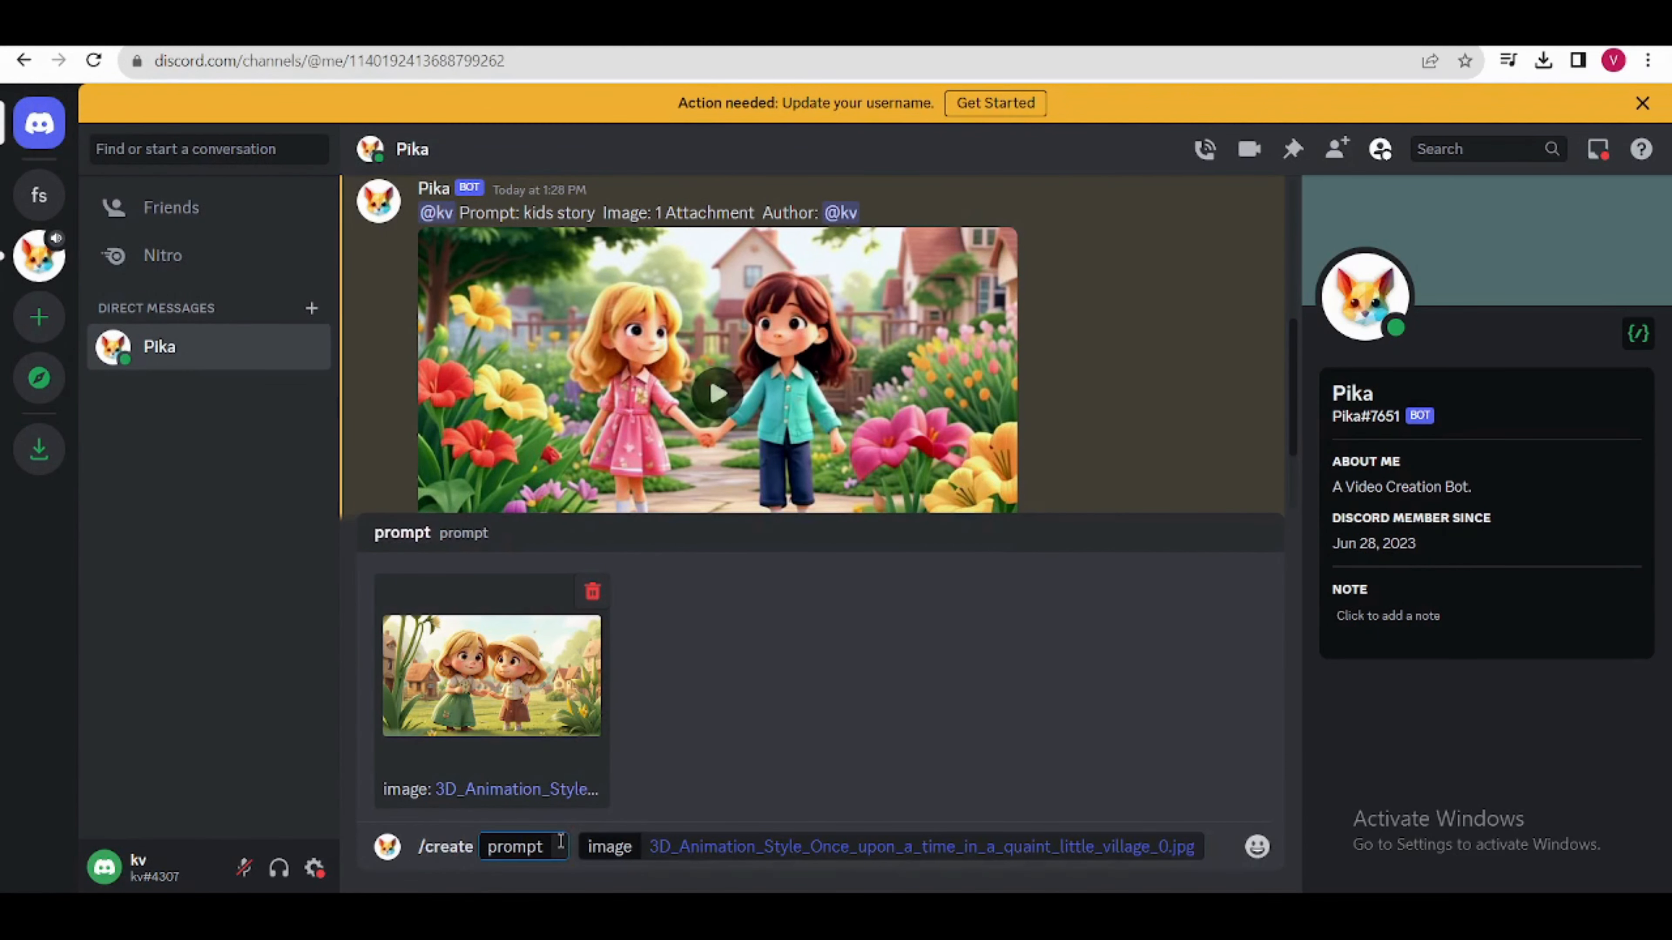
text(kids s)
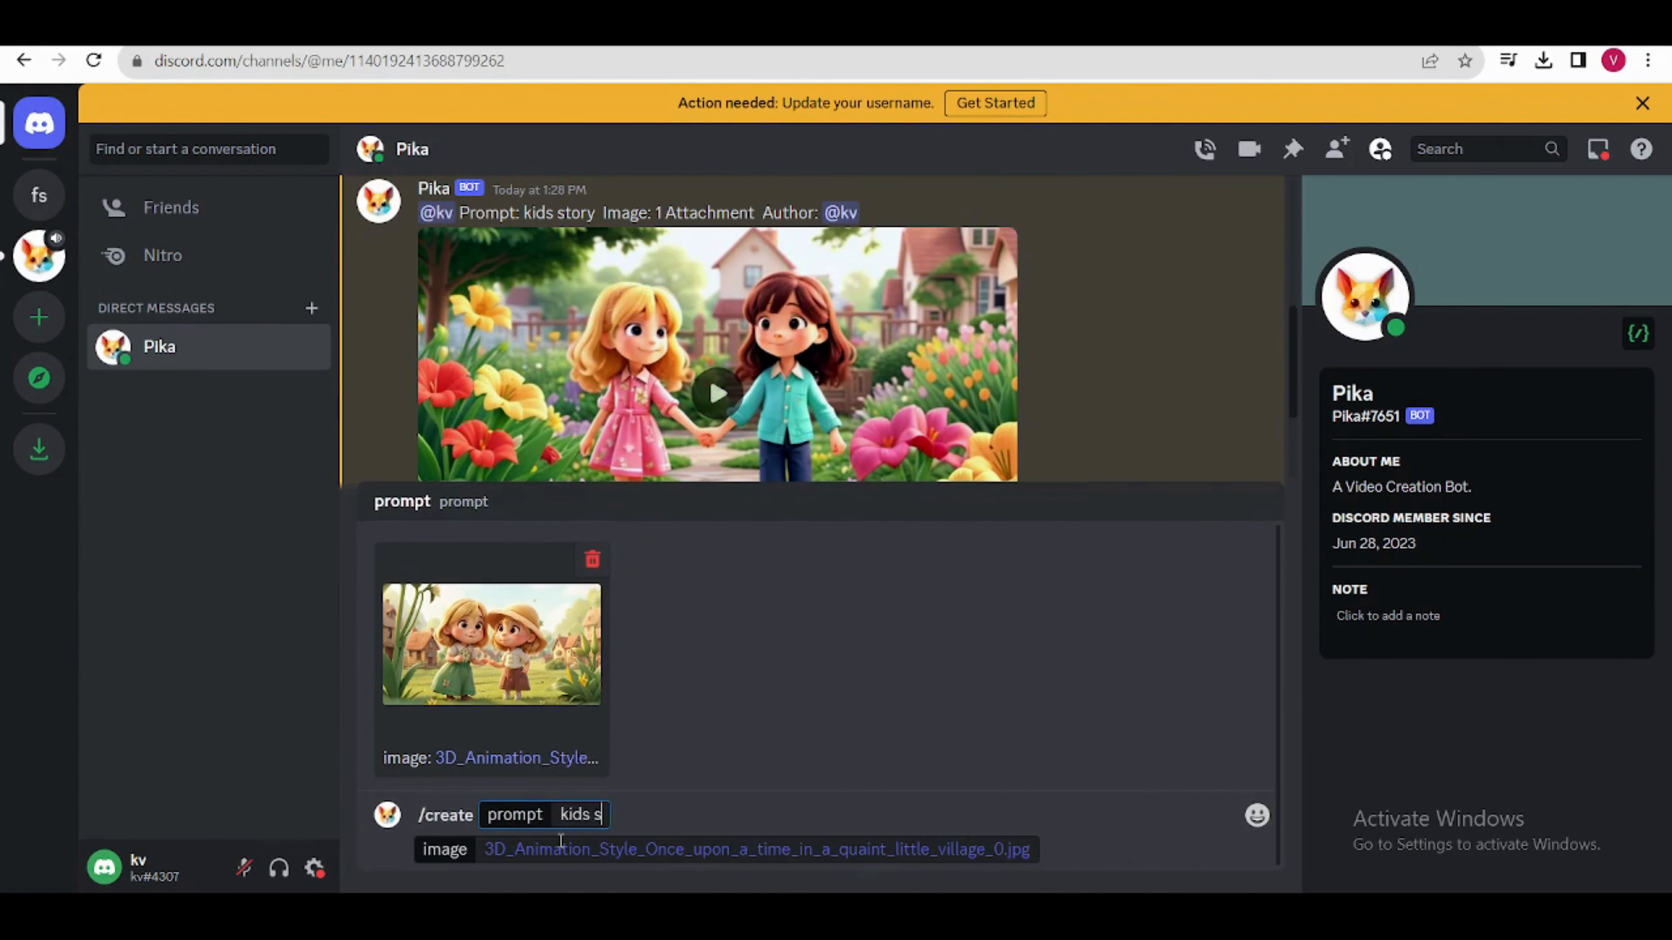
text(to)
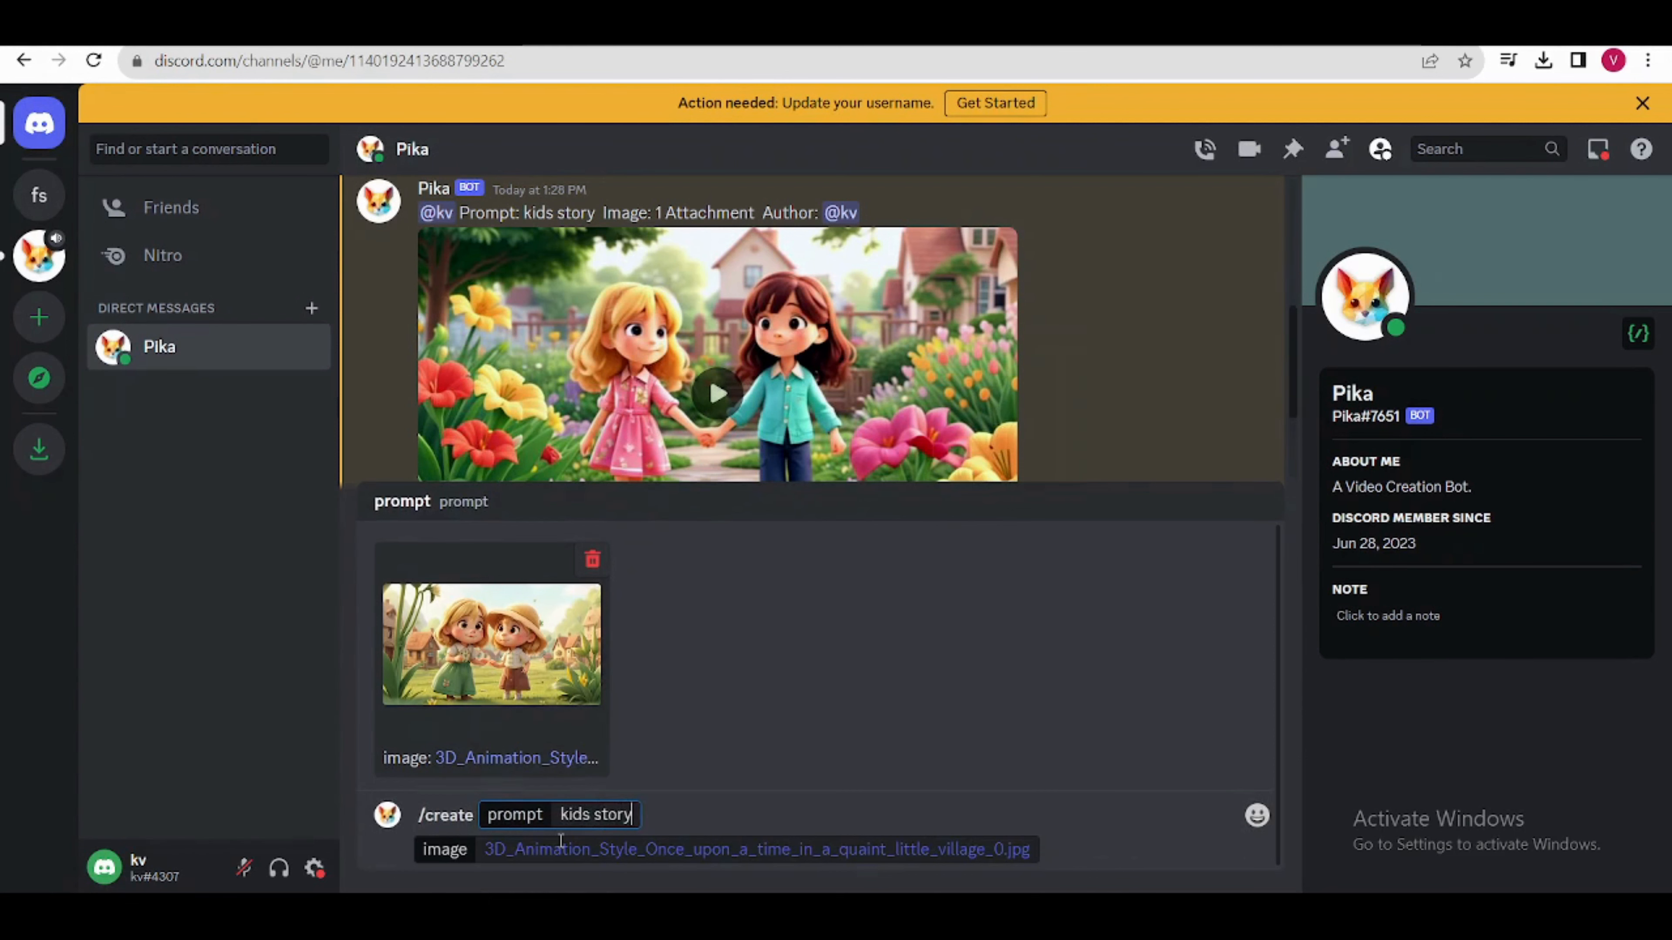
text(ry)
key(Return)
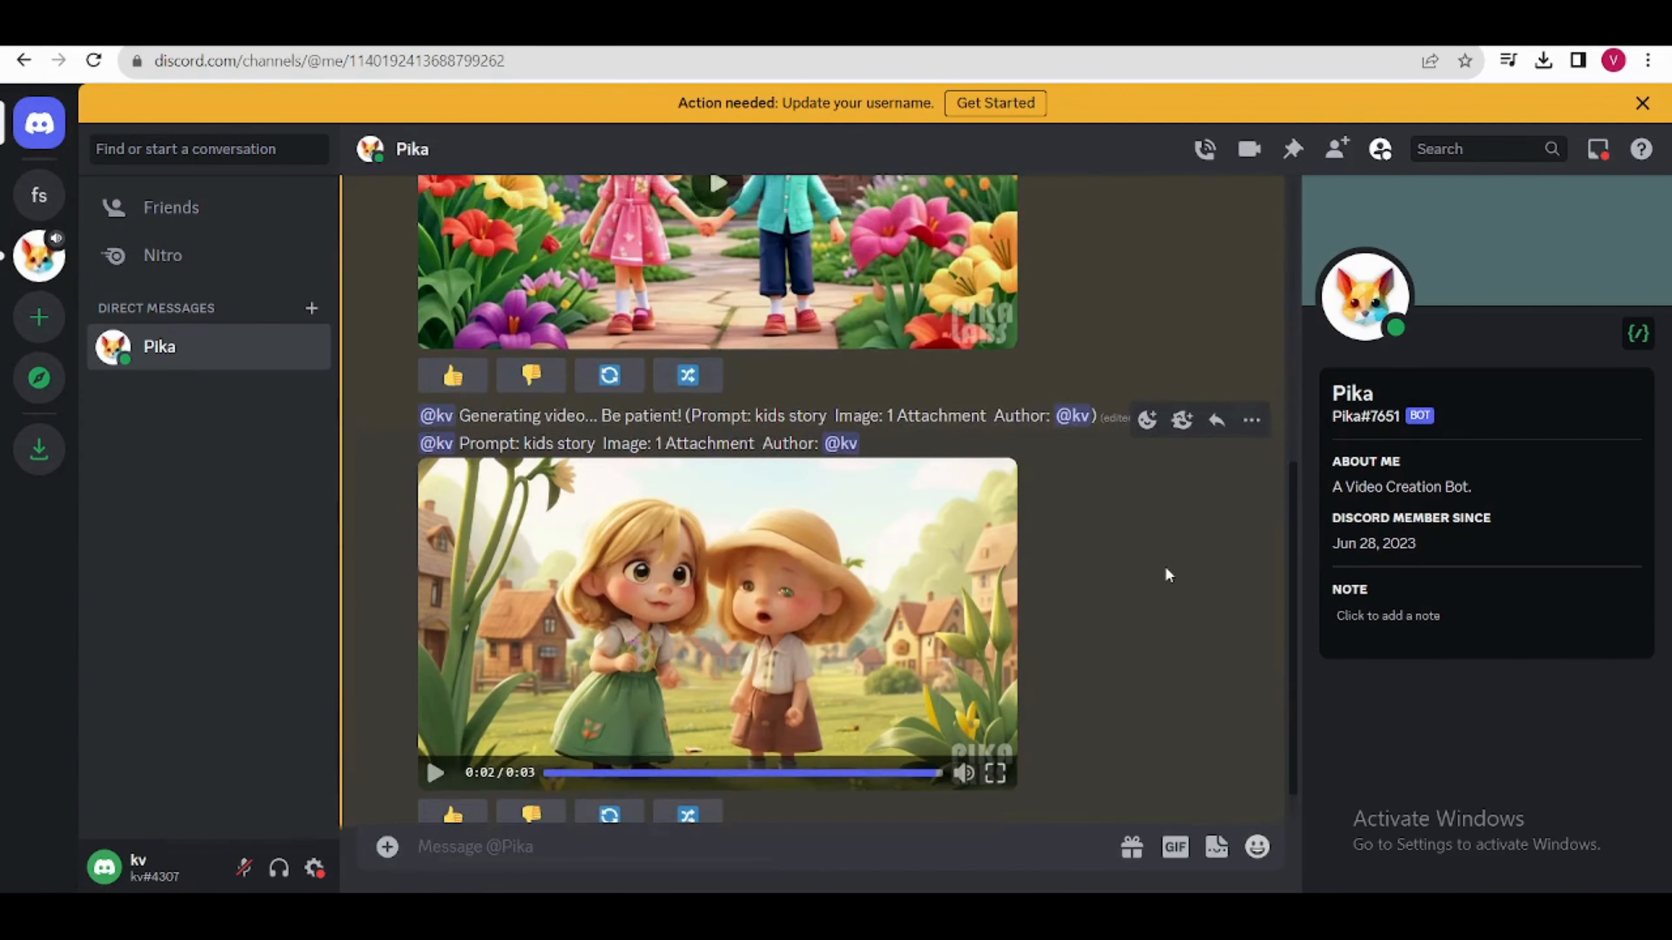
Step: Play the generated village clip to check its animation
scroll(649, 677, down, 1)
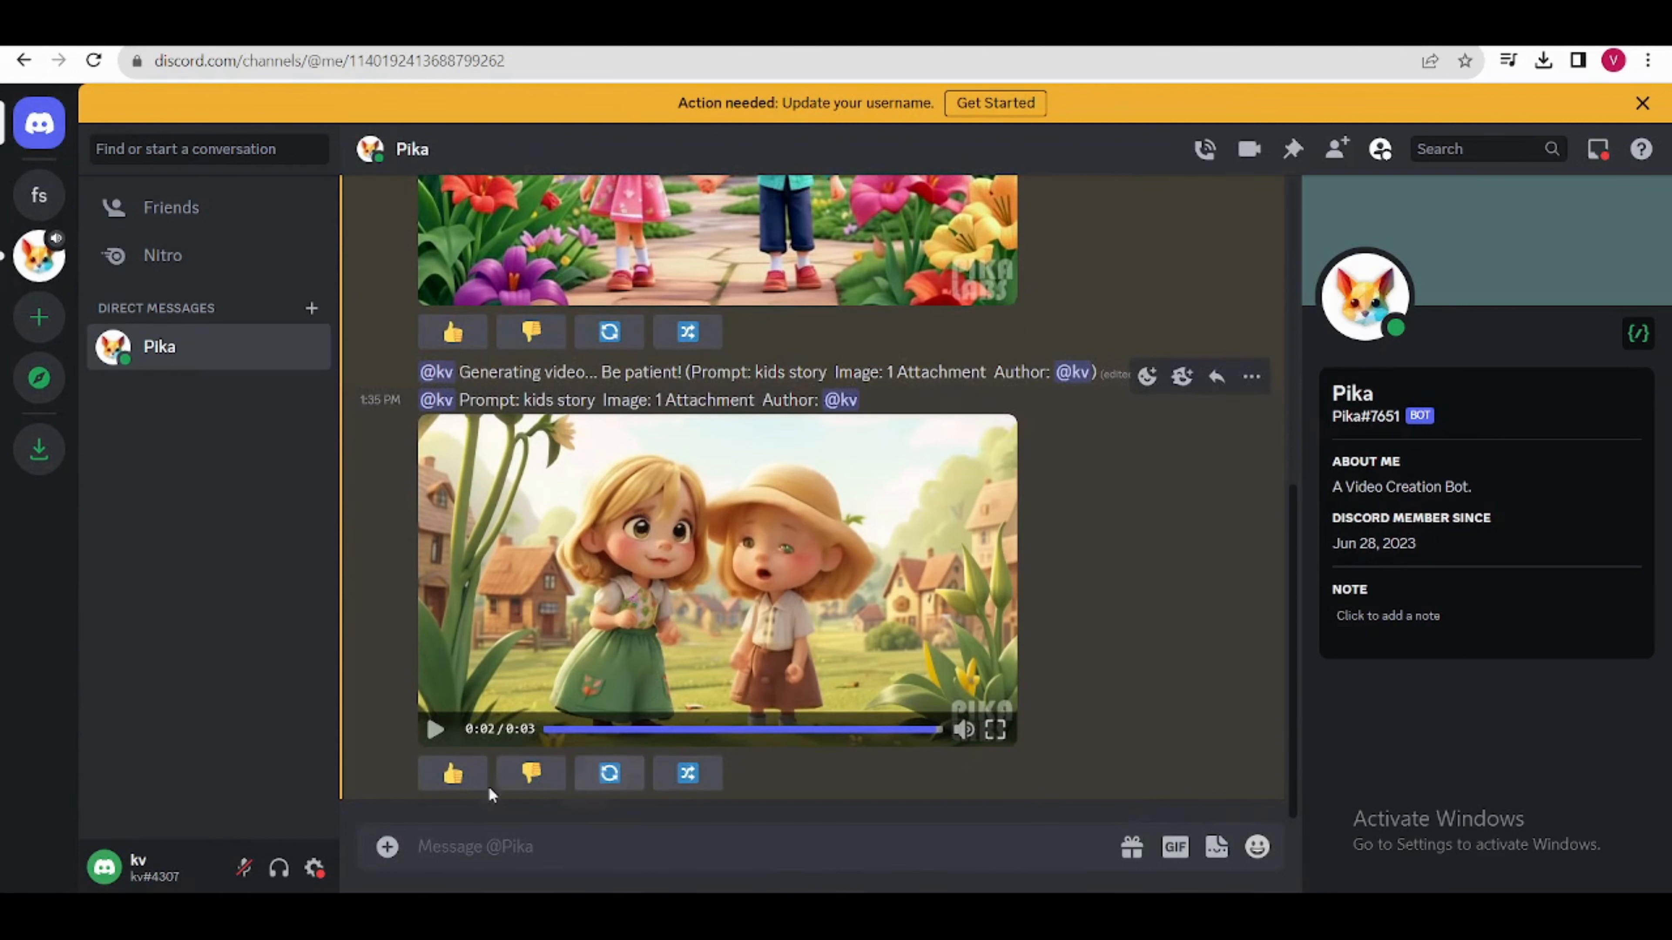
click(548, 729)
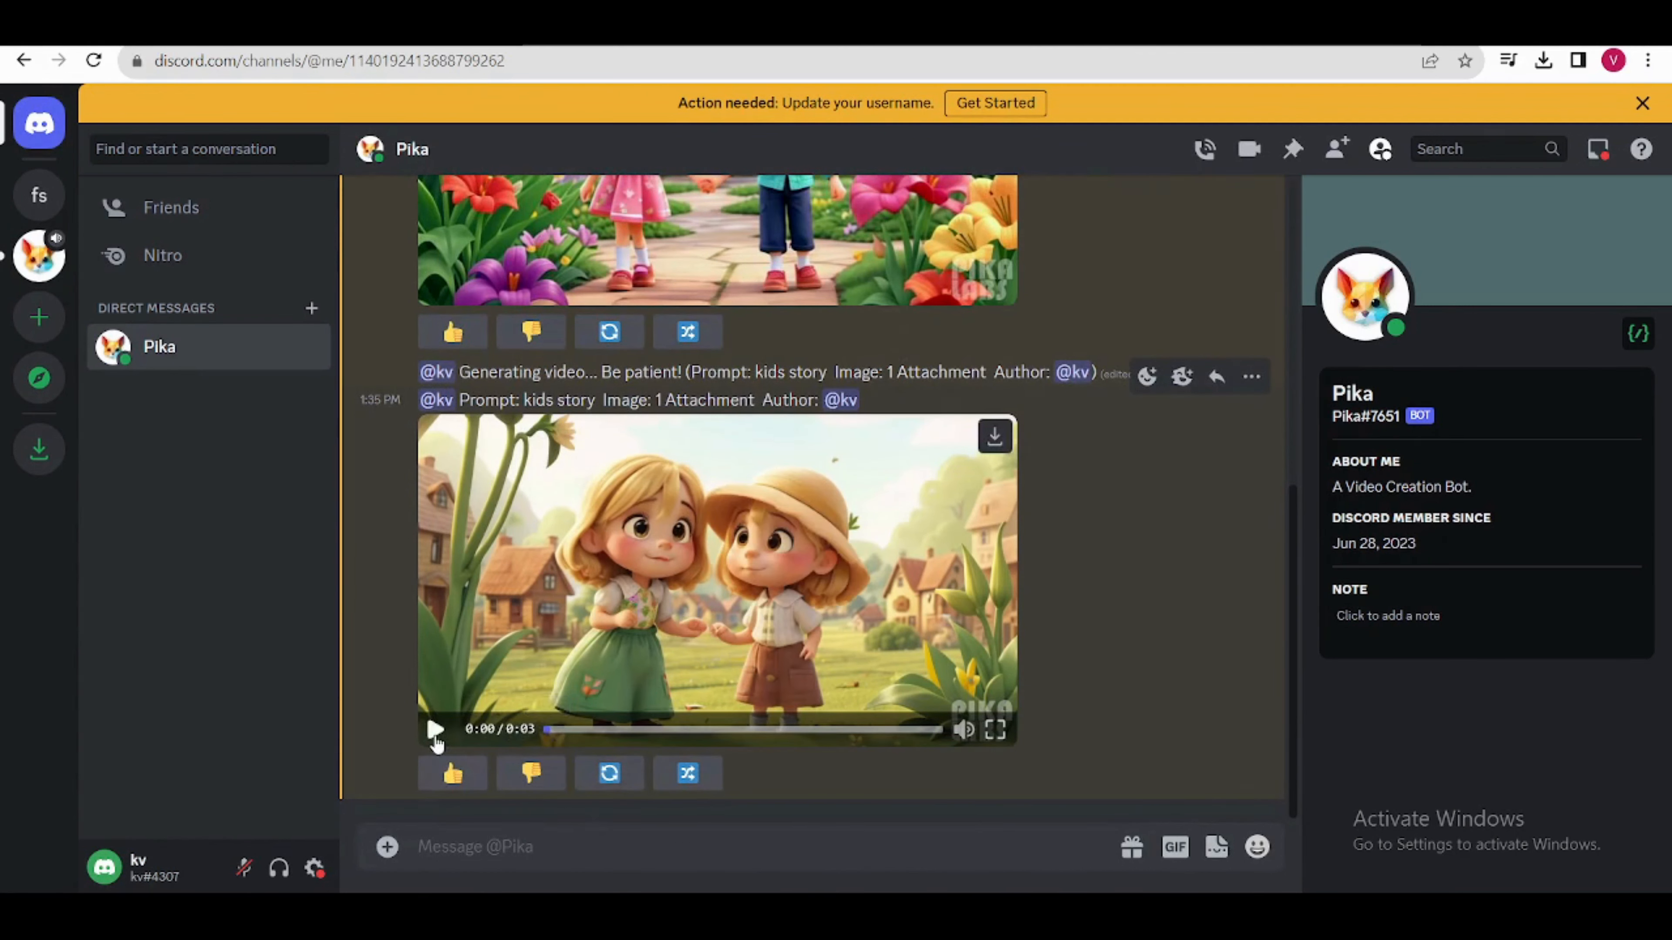
click(435, 730)
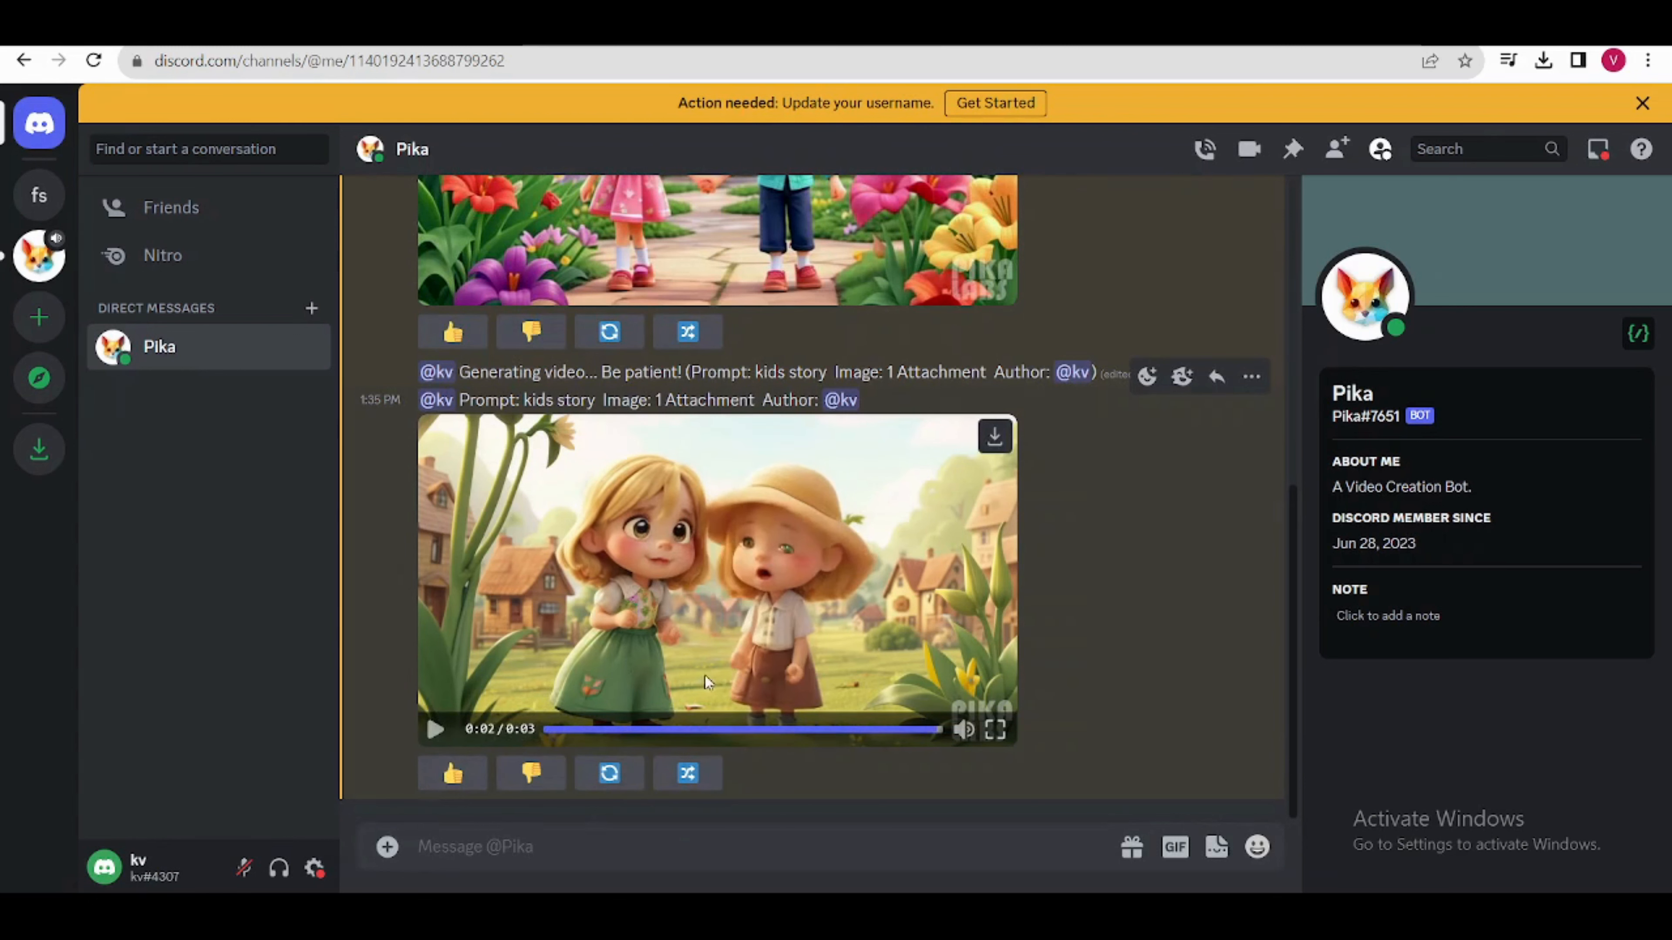
Step: Regenerate the village clip from the same prompt, play the new version and download it
click(610, 774)
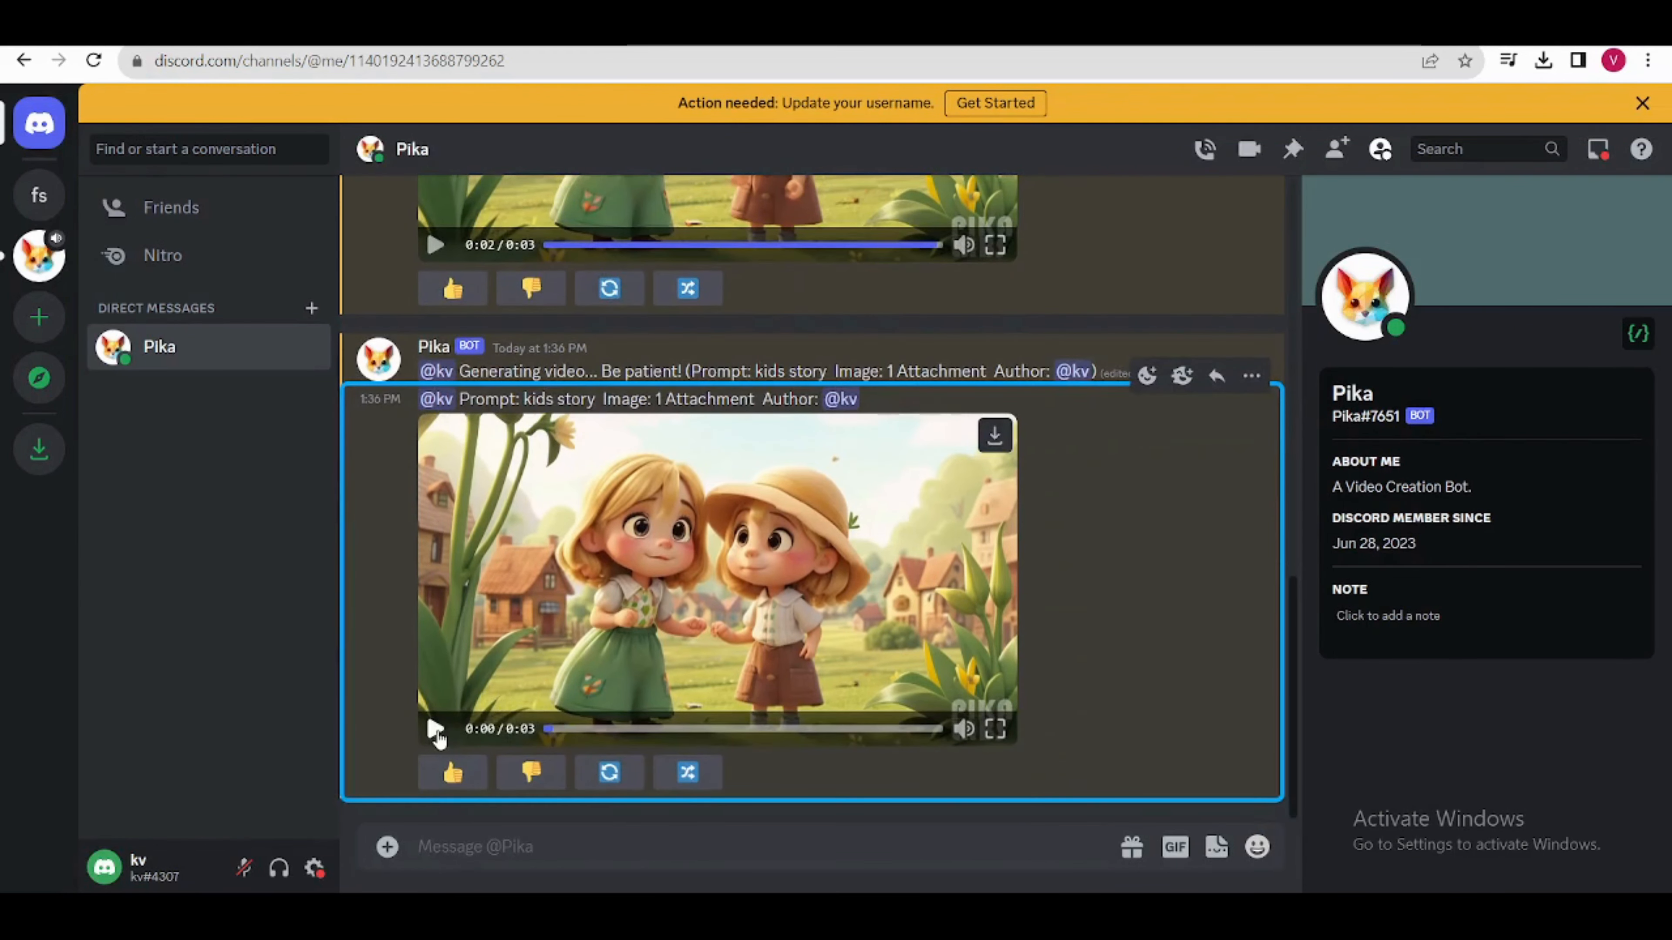
click(436, 730)
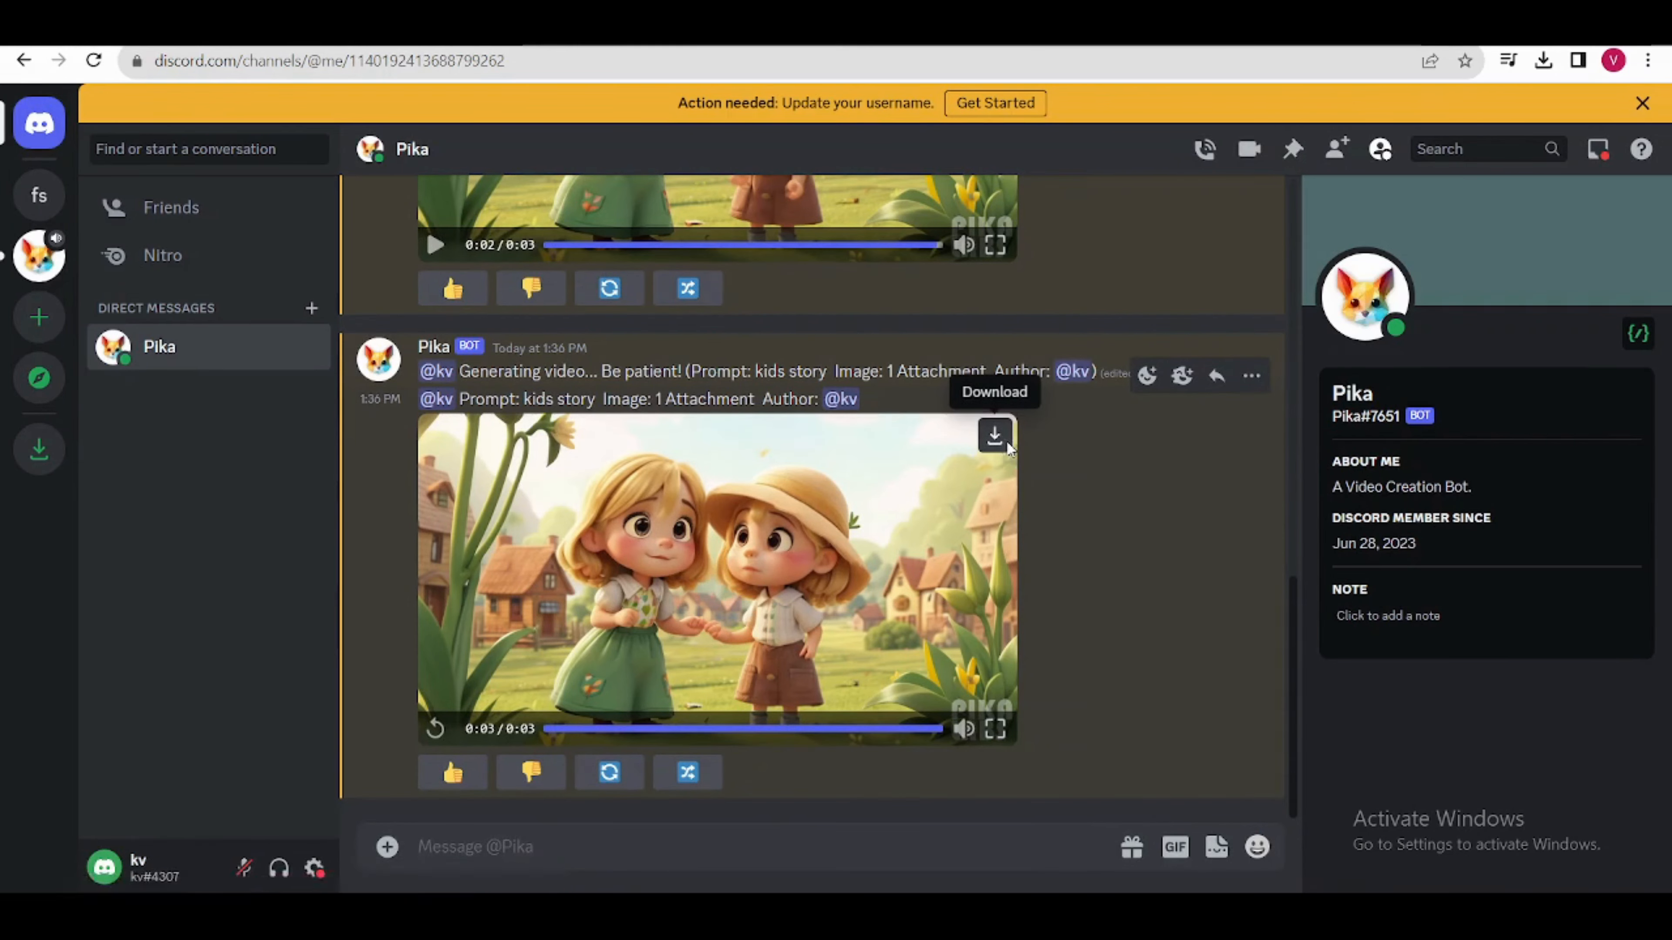
click(995, 434)
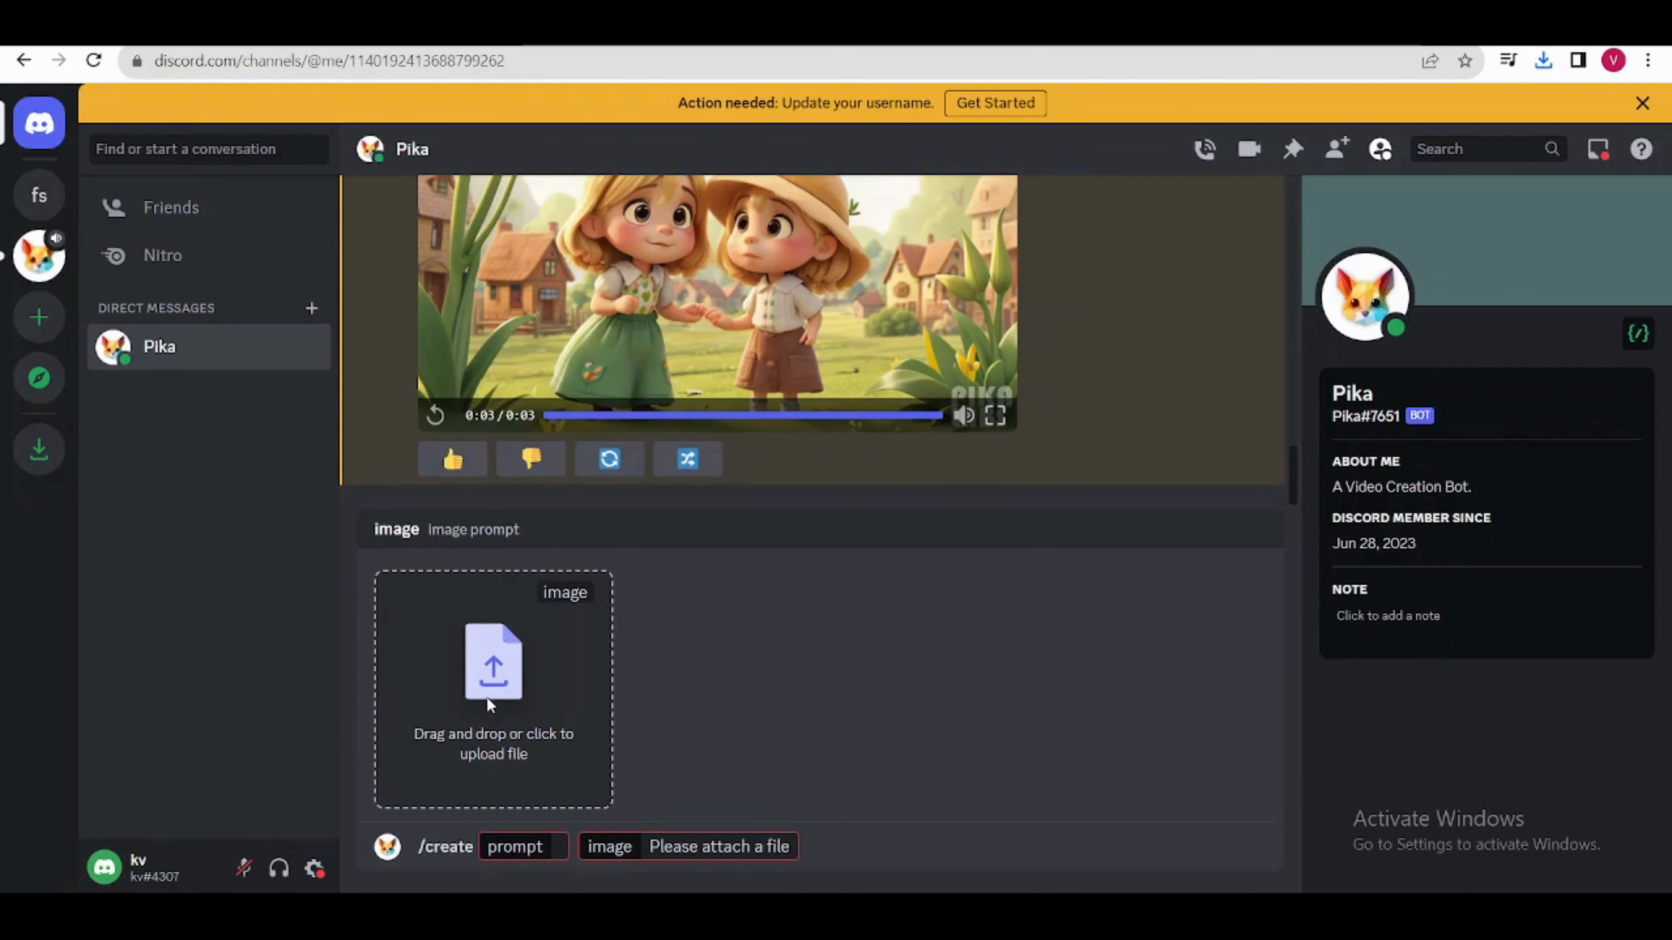
Step: Attach the 3D_Animation_Style image of Lily and Max kneeling from Downloads to a new /create command
click(487, 698)
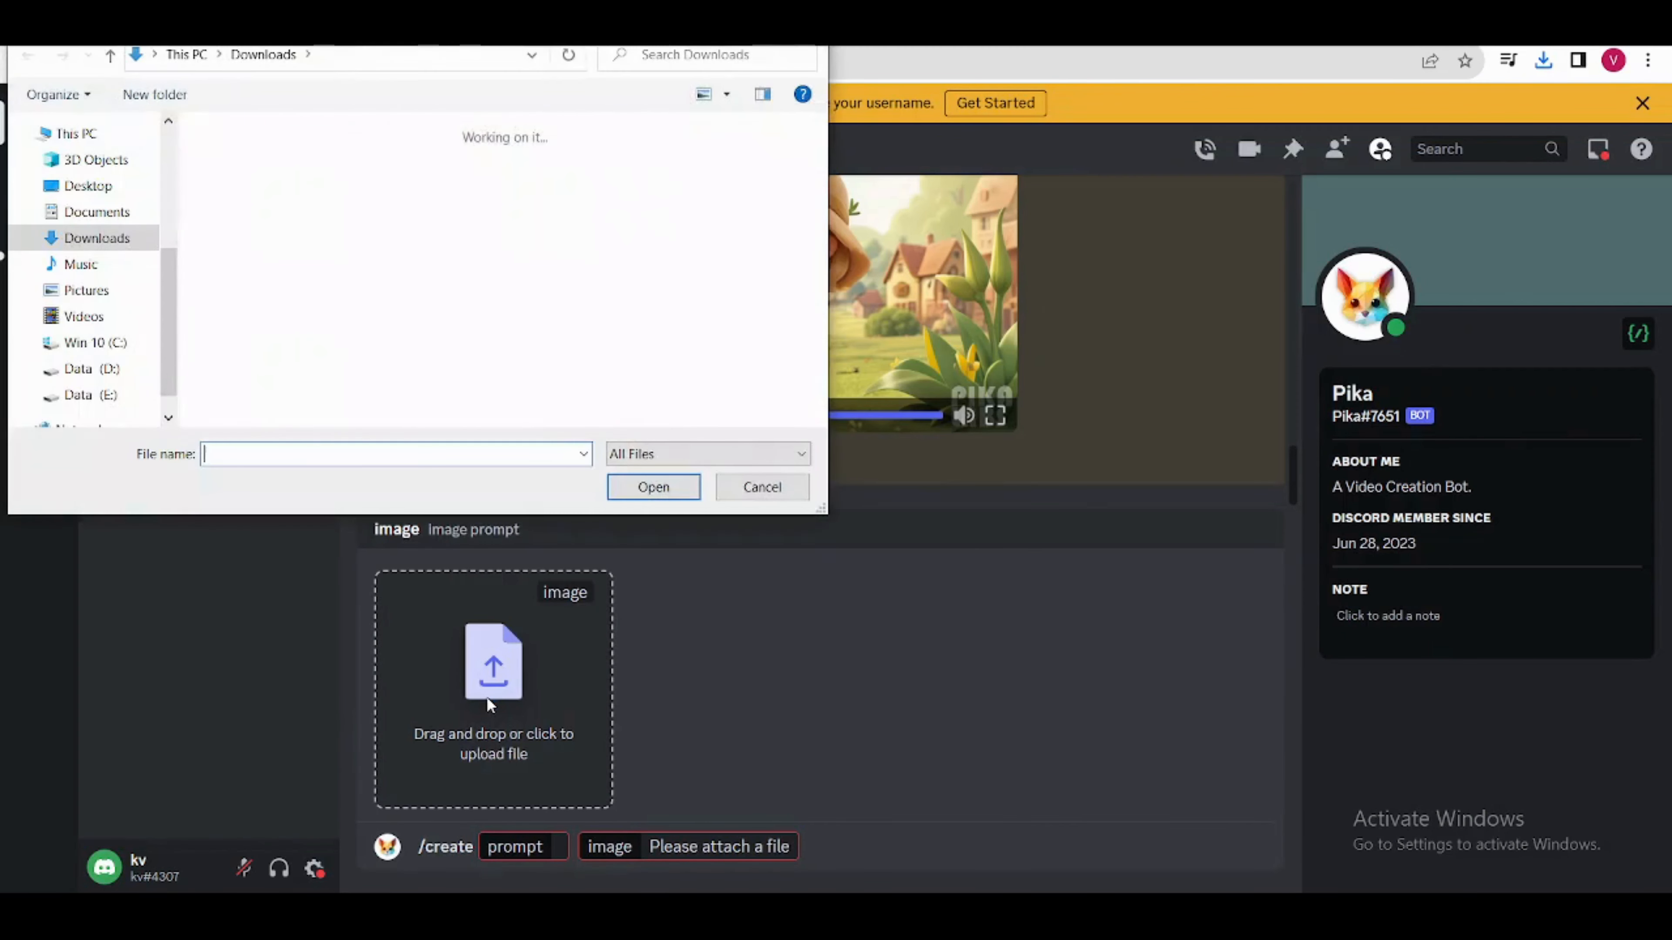
scroll(685, 276, down, 3)
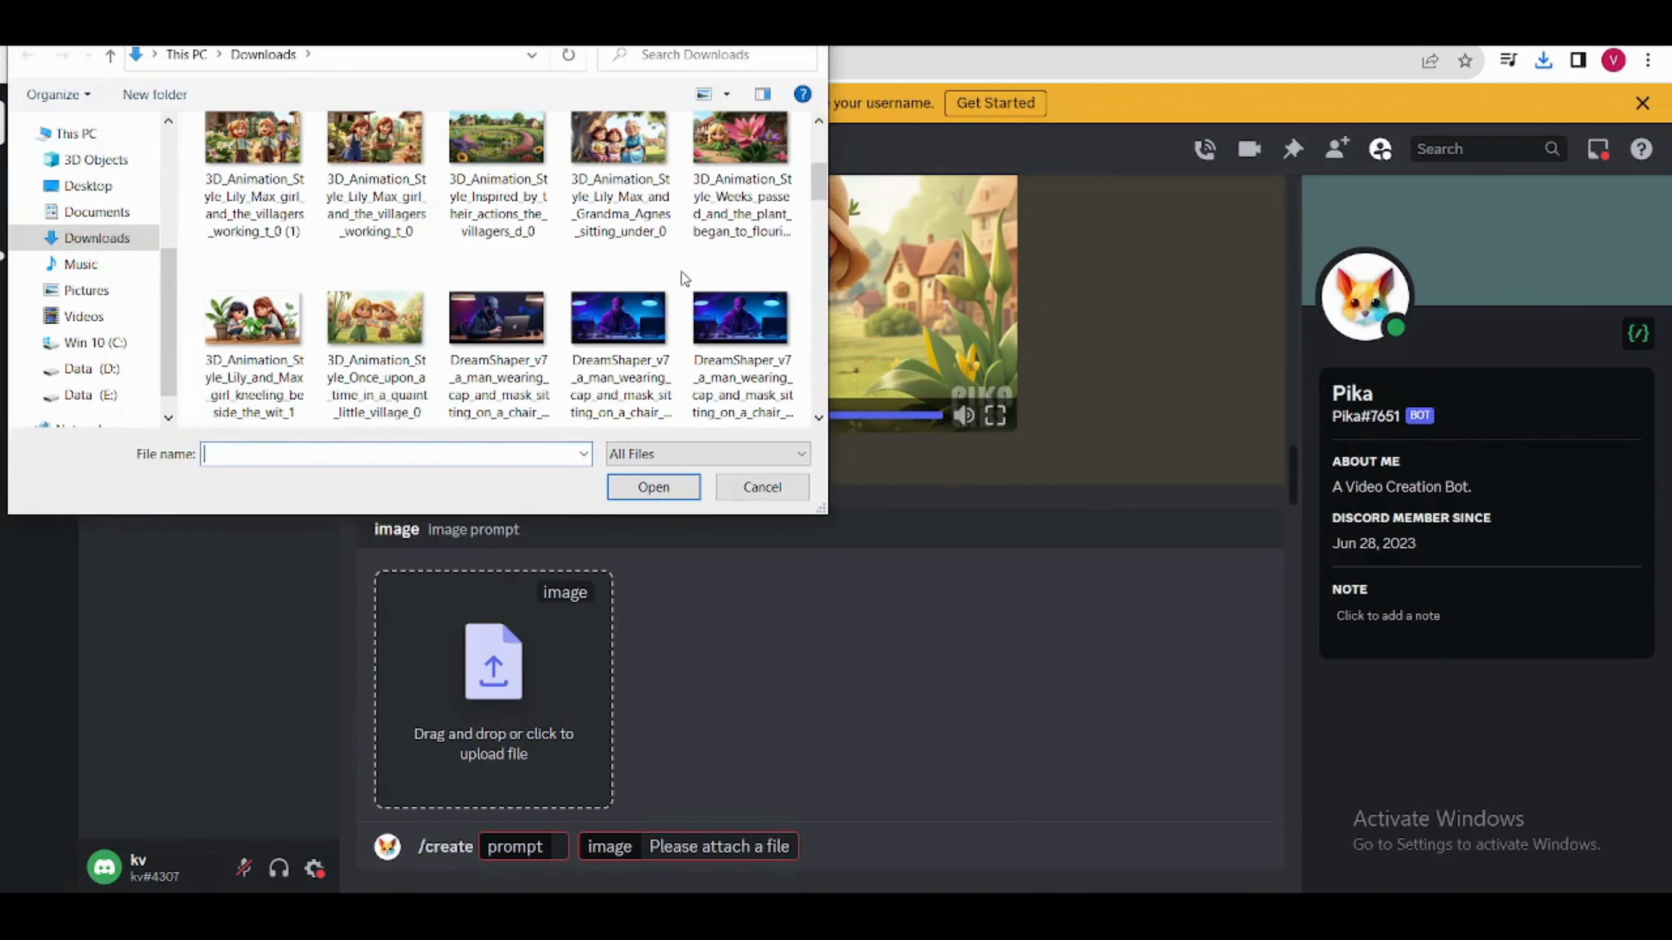
click(260, 382)
click(654, 487)
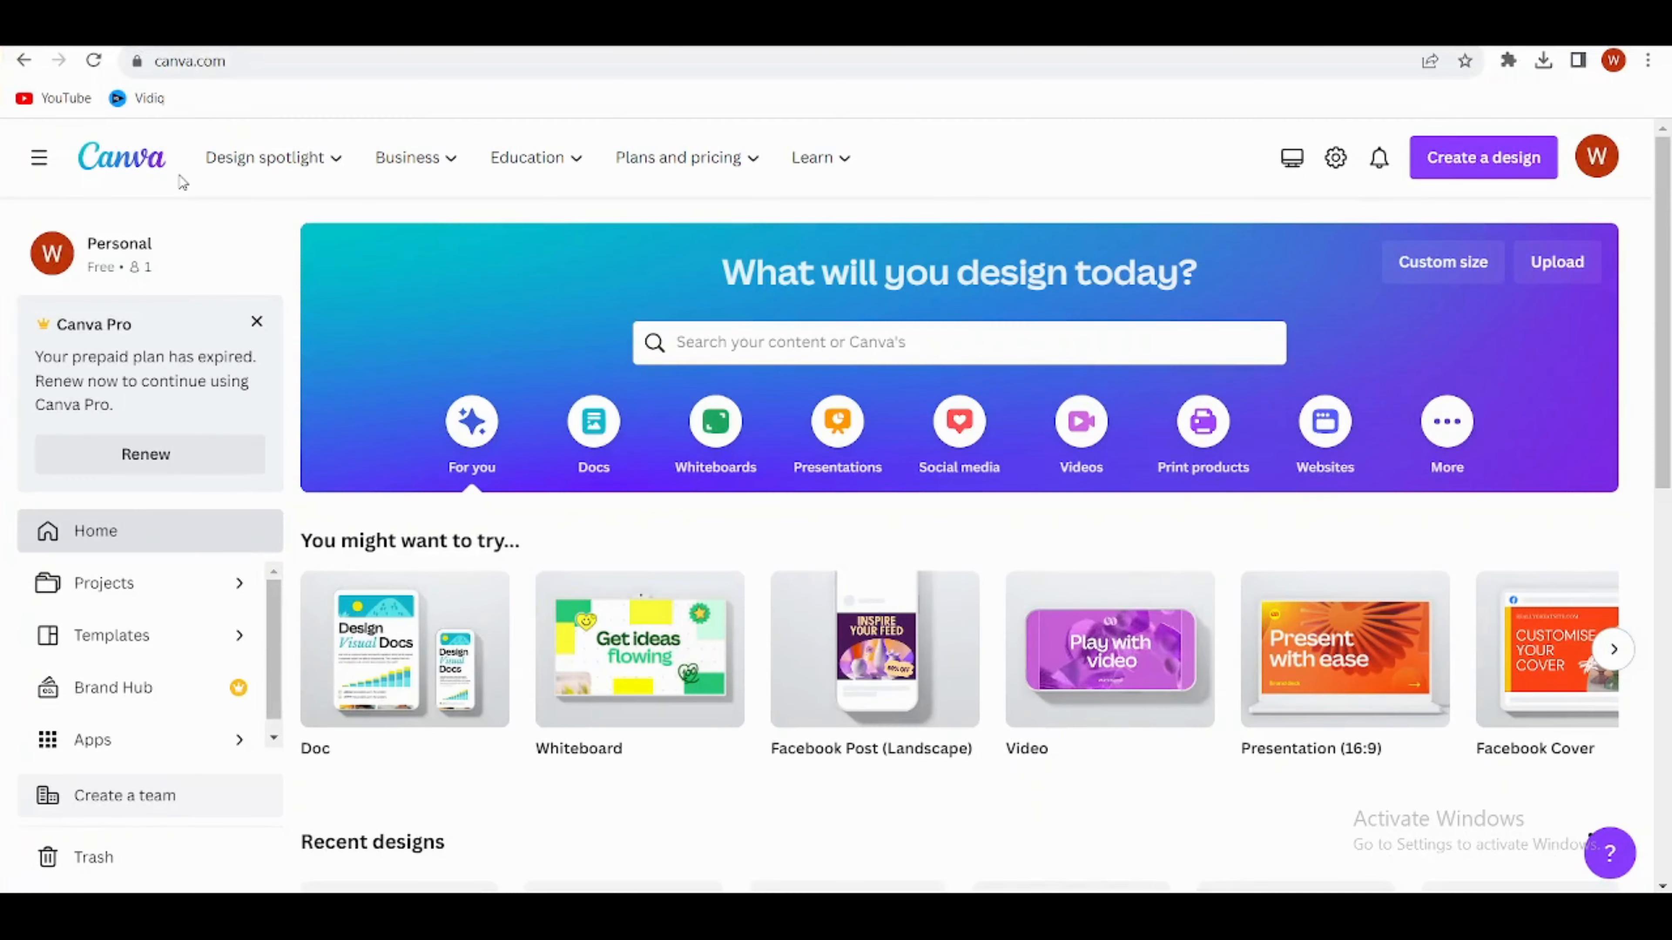
Step: Create a blank video design in Canva and upload the downloaded Pika clips and ElevenLabs narration
click(1074, 665)
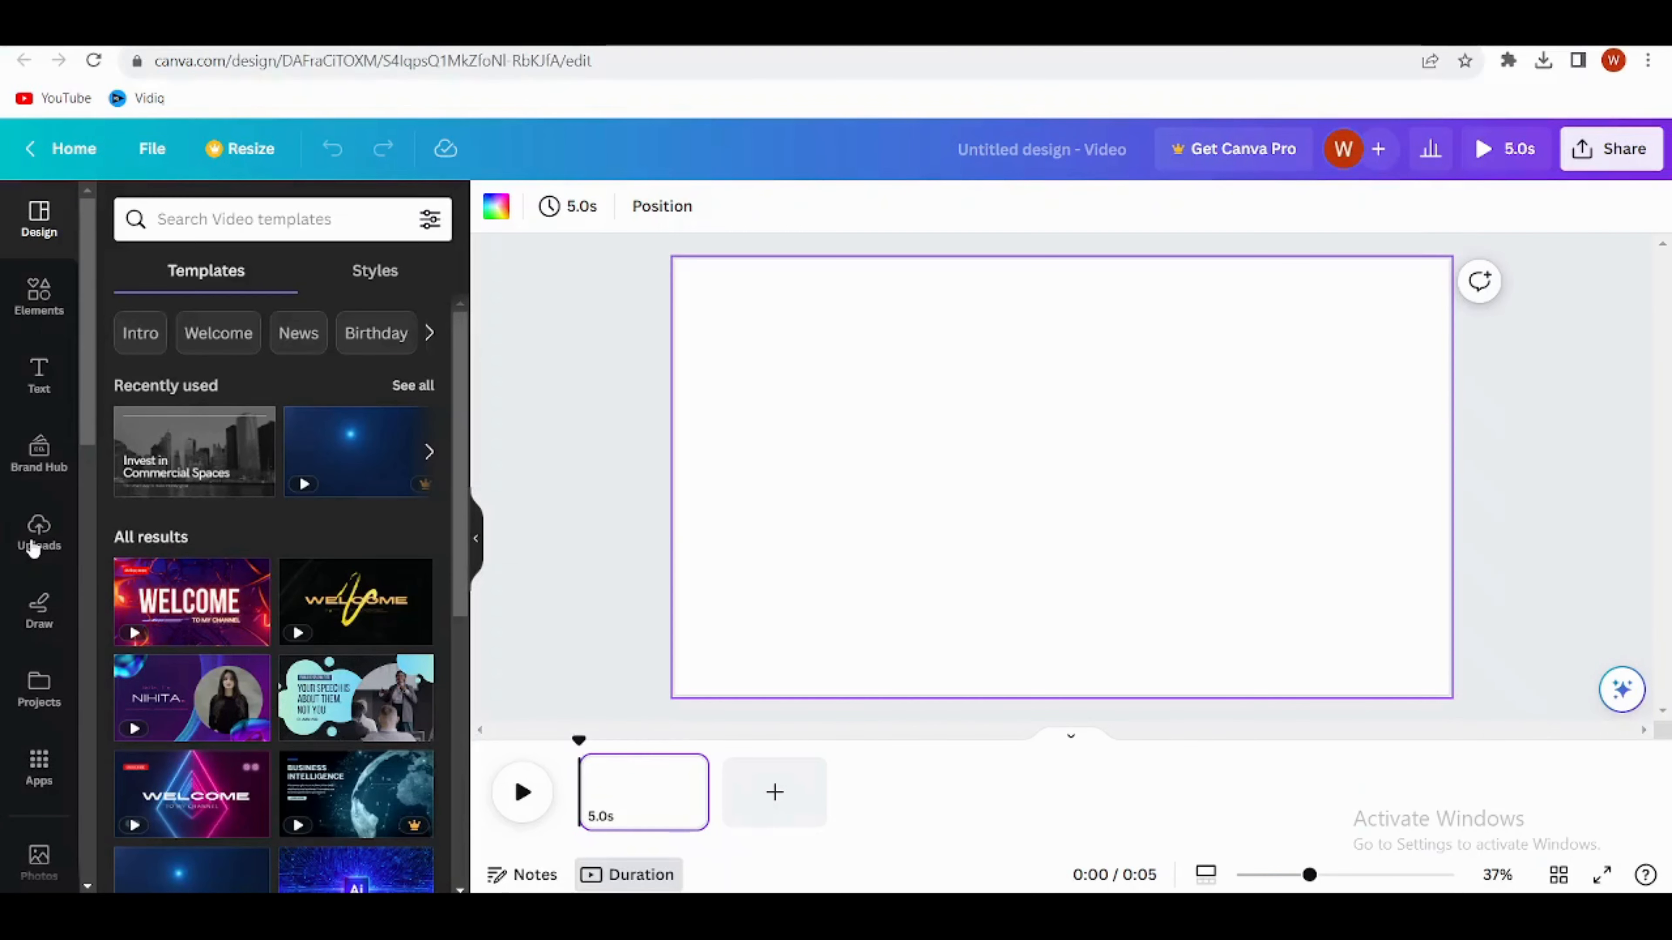
click(37, 541)
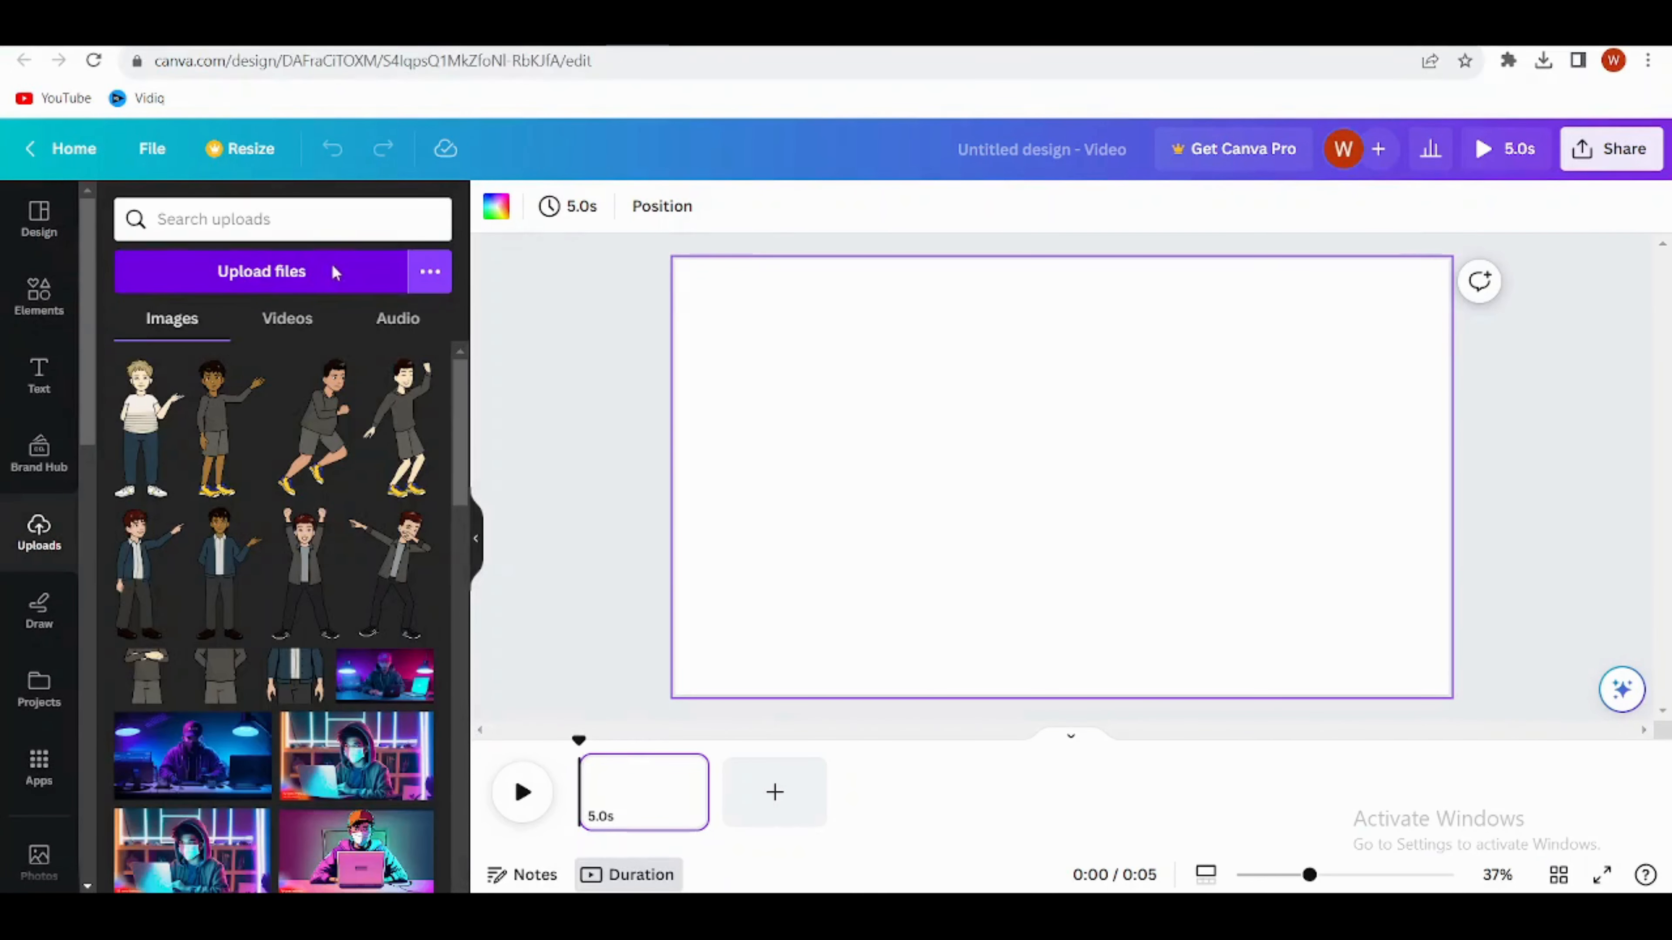
click(293, 290)
key(ctrl+a)
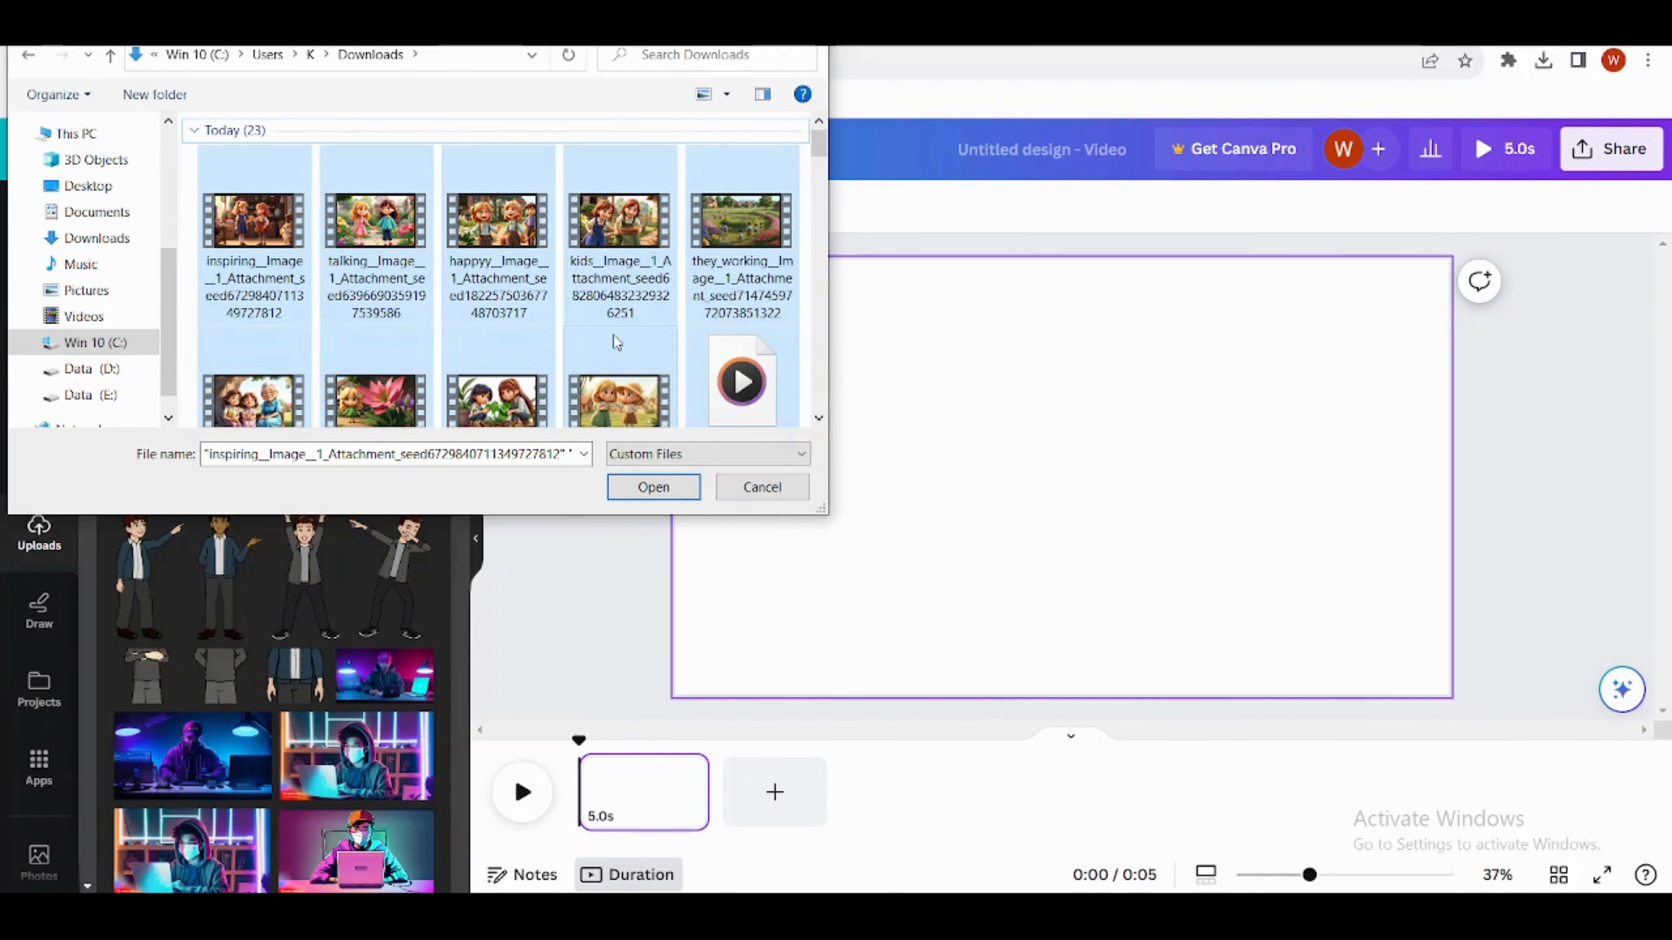
scroll(575, 340, down, 1)
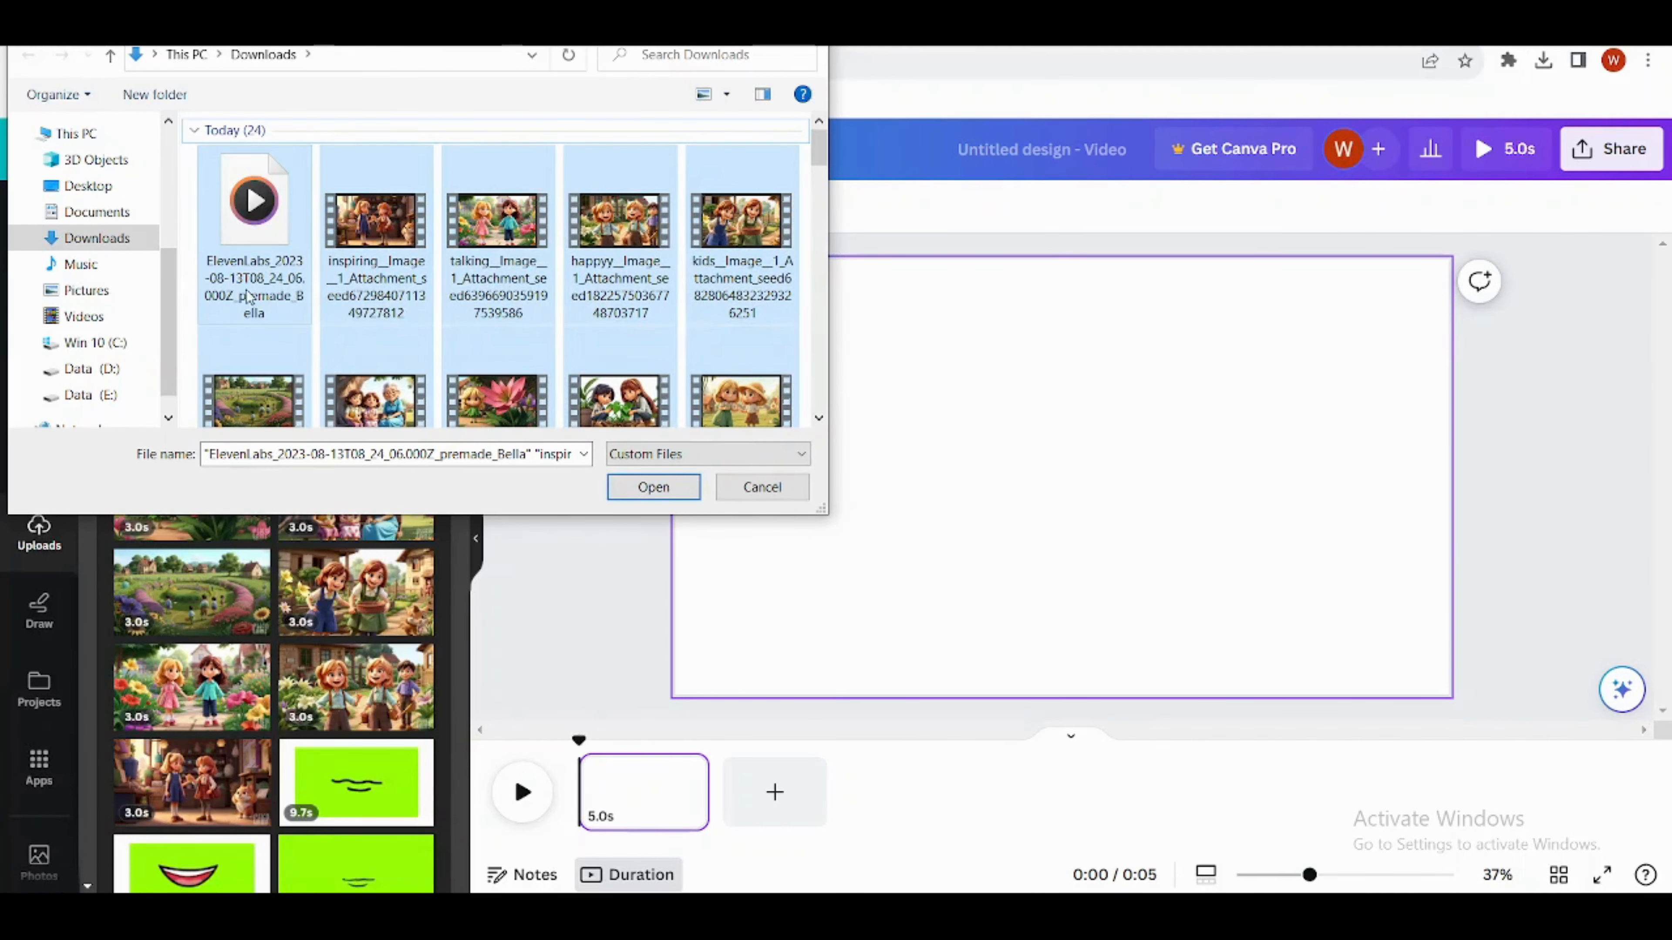
key(Return)
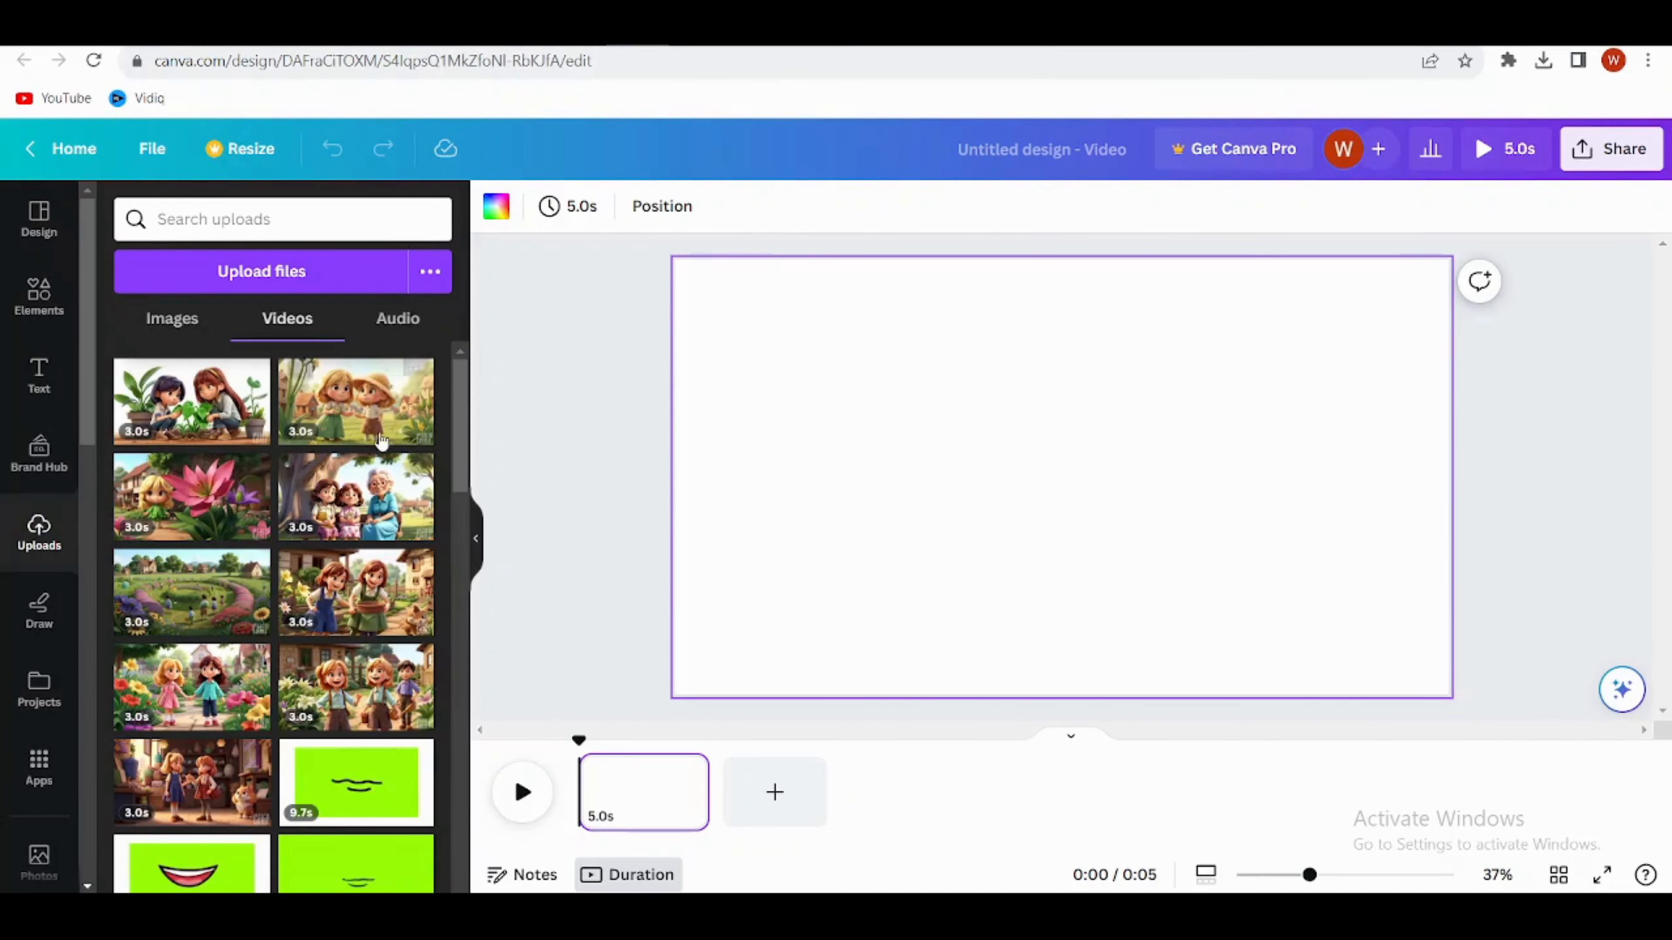
Step: Place the uploaded village clip on the first page and add pages for the remaining story clips
click(381, 435)
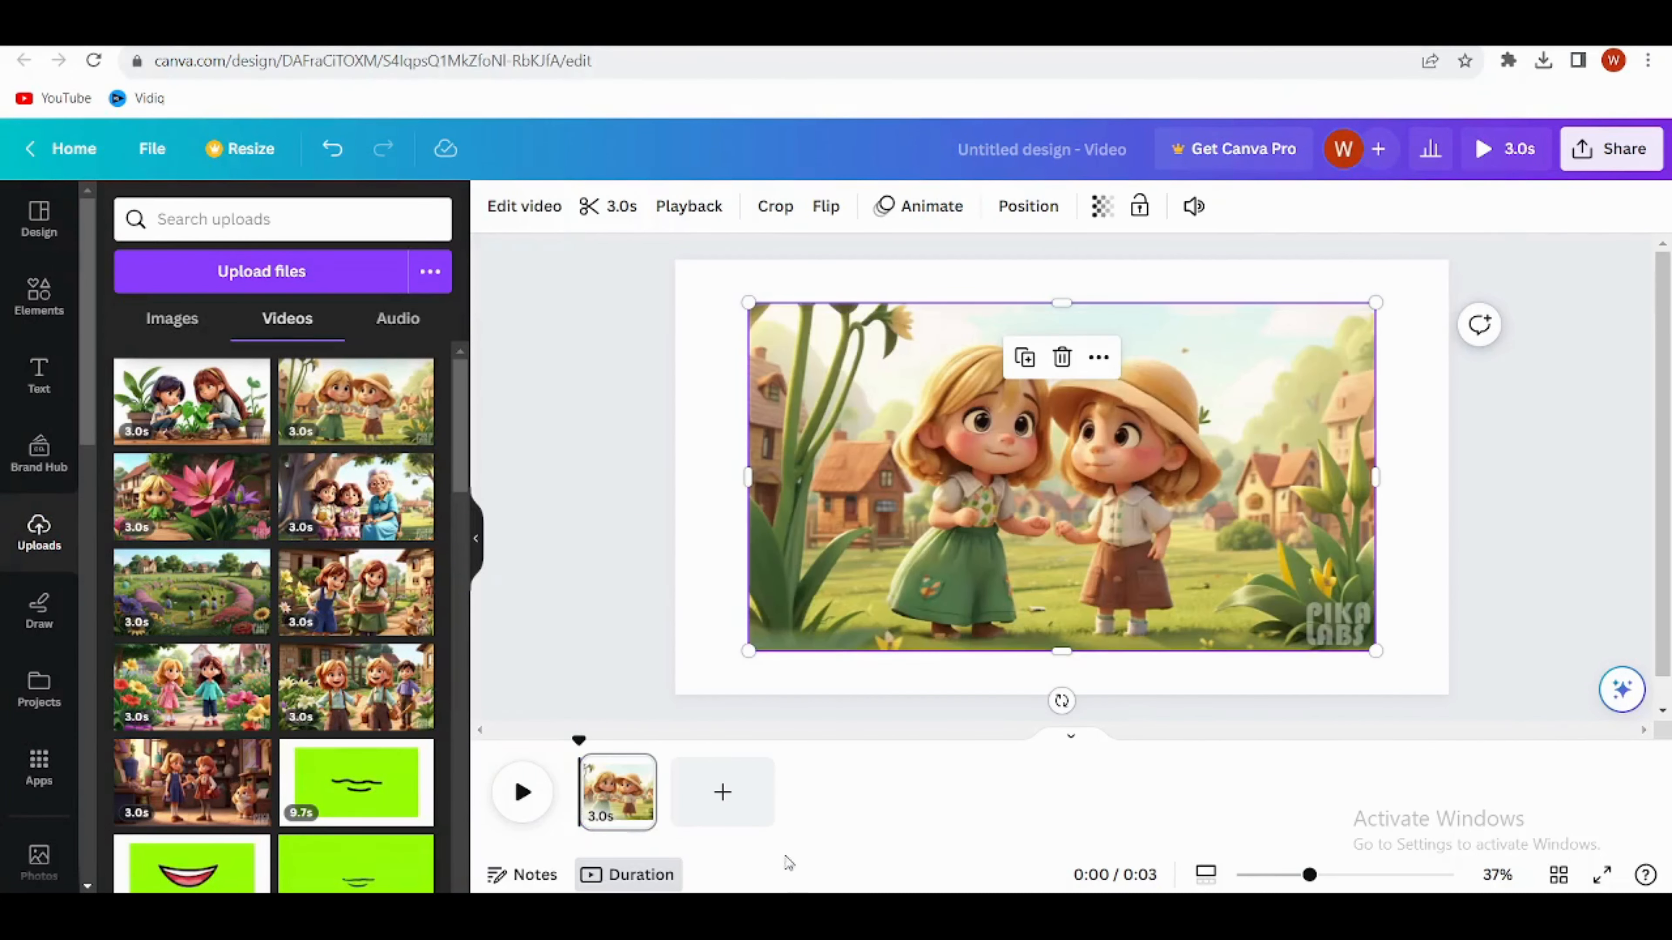
click(757, 795)
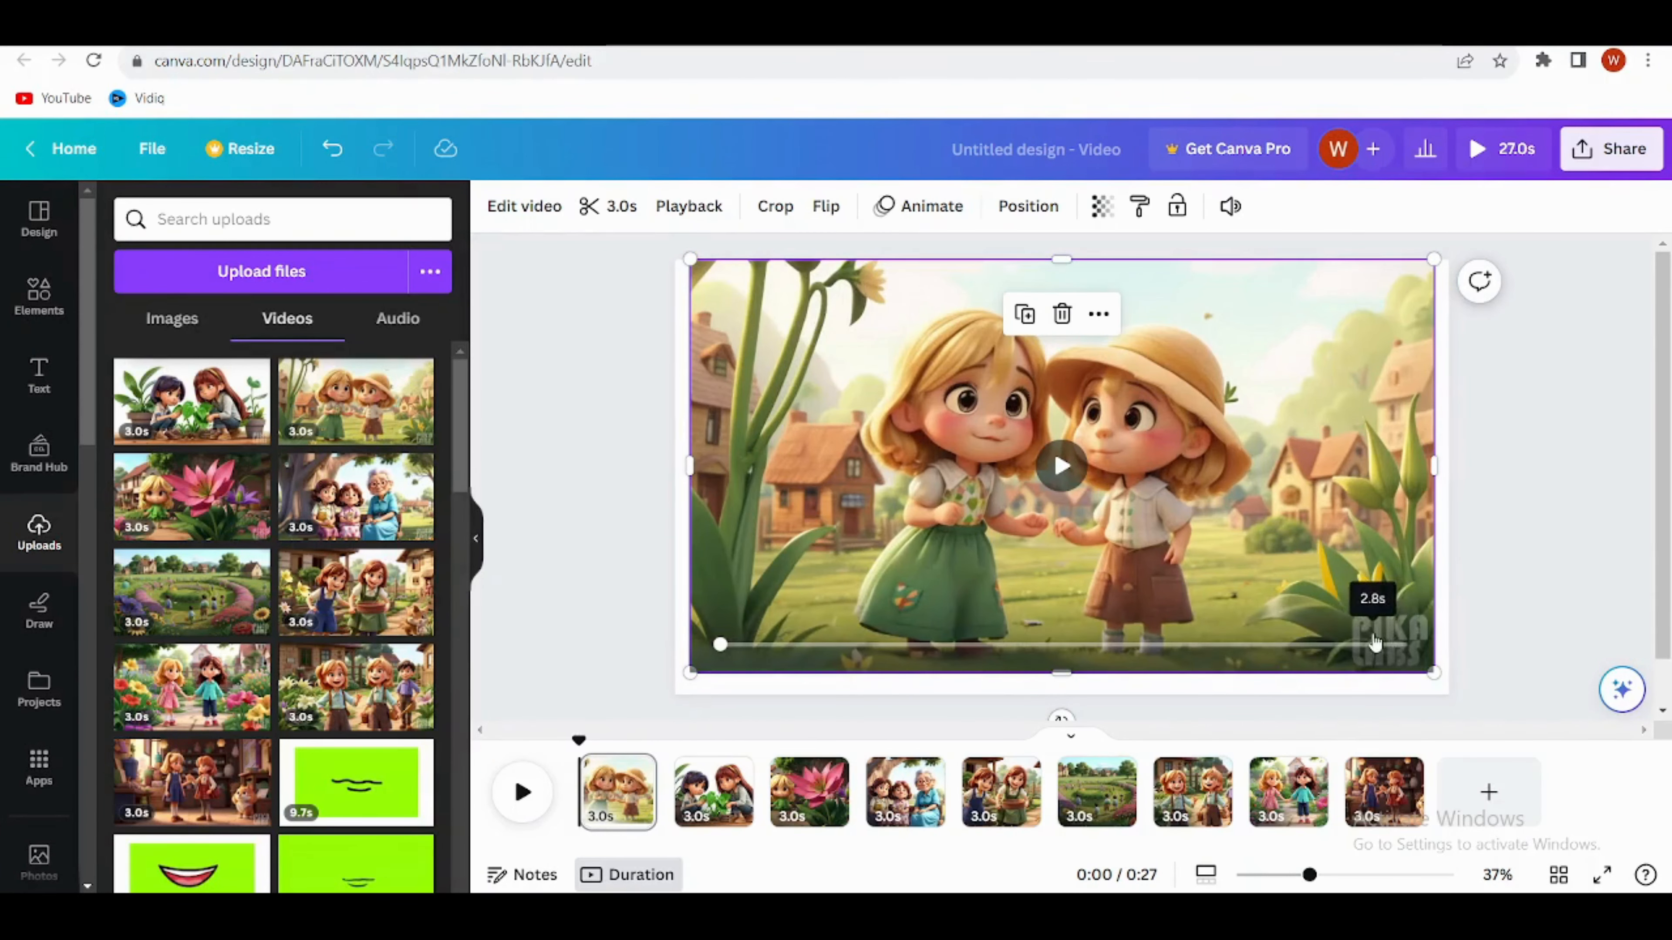
Step: Crop the Pika Labs watermark off the village clip, then enlarge and reposition the clip to cover the page
click(775, 206)
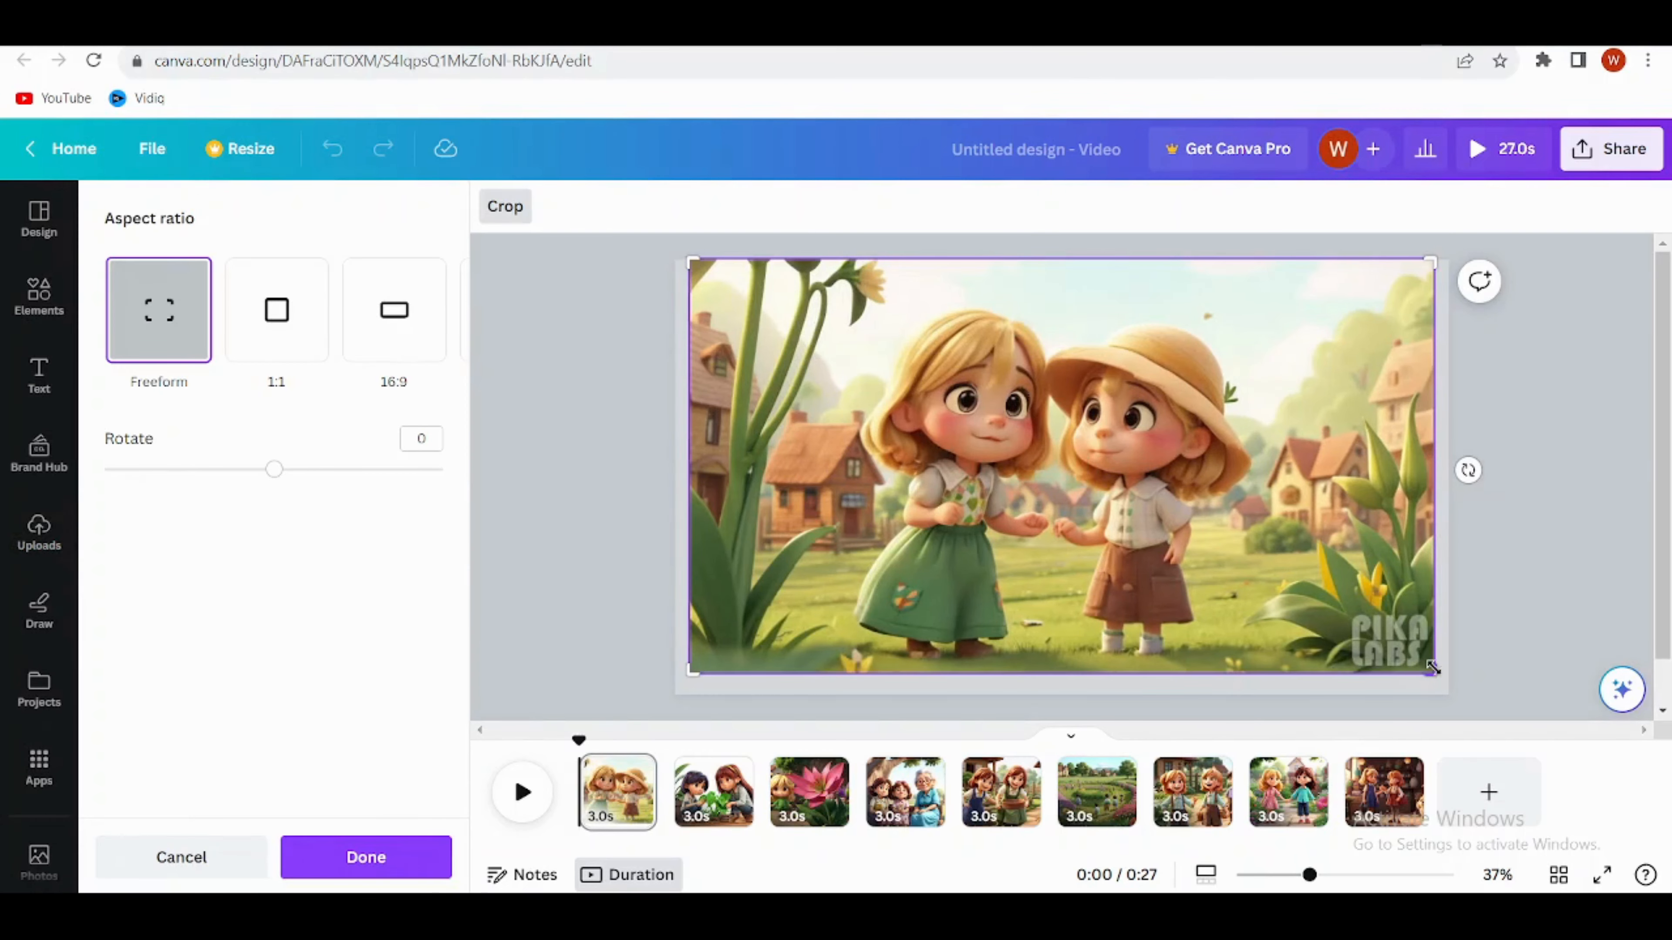
drag(1415, 654, 1359, 609)
click(1362, 635)
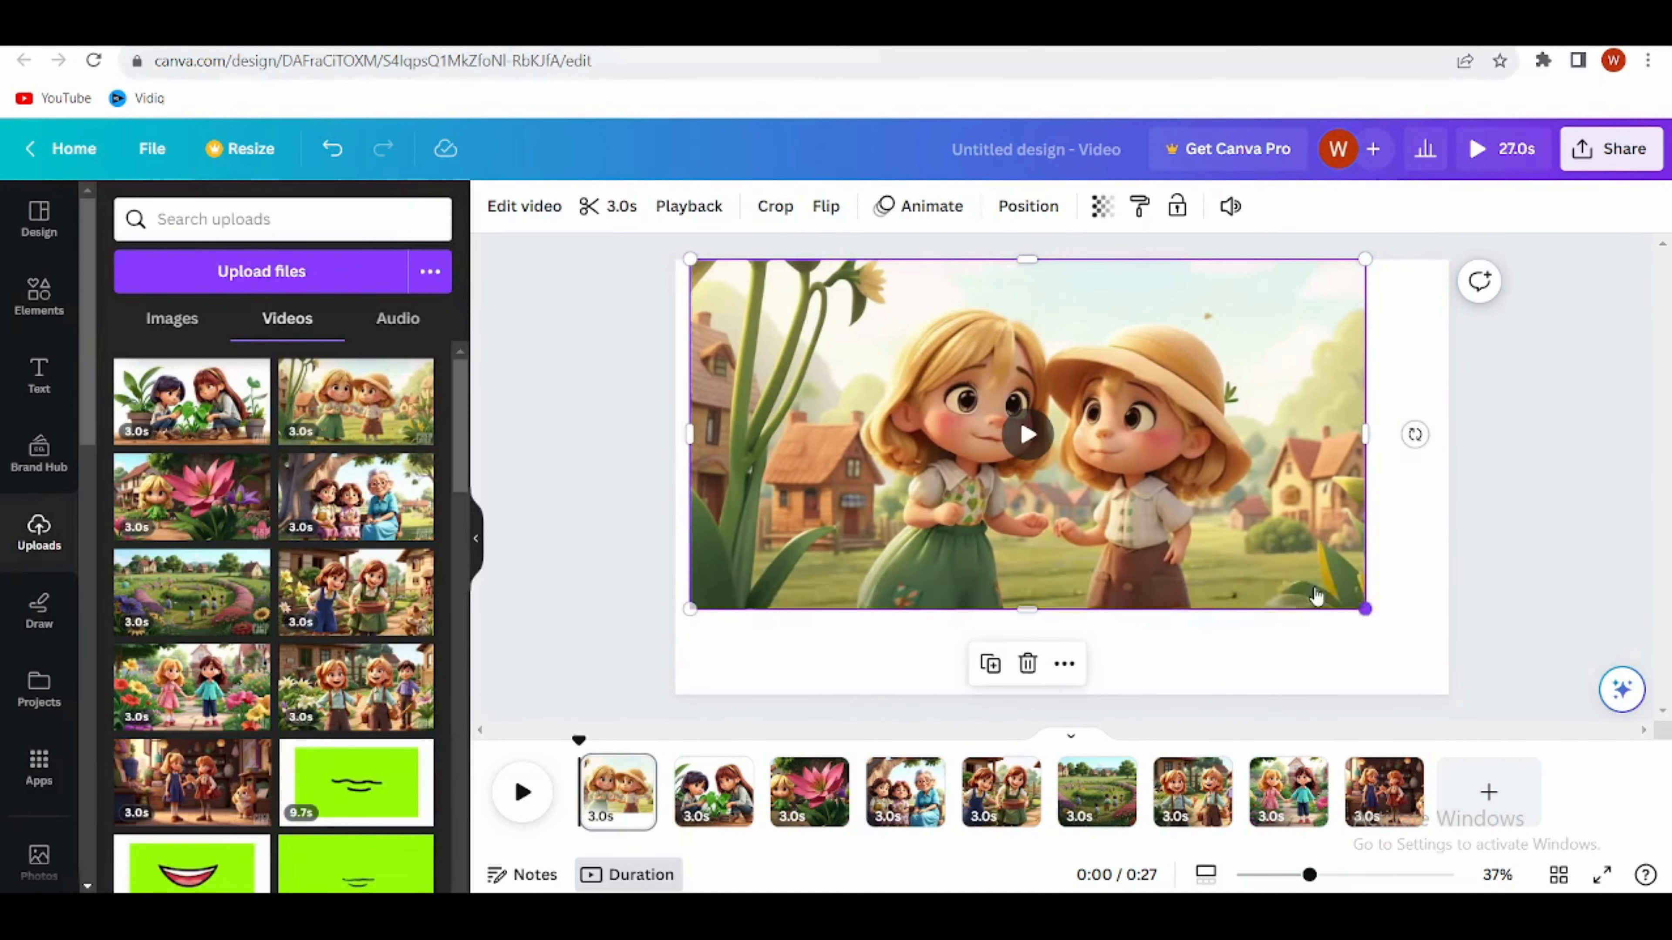
drag(1261, 501, 1251, 500)
drag(1344, 597, 1516, 695)
drag(1259, 579, 1226, 580)
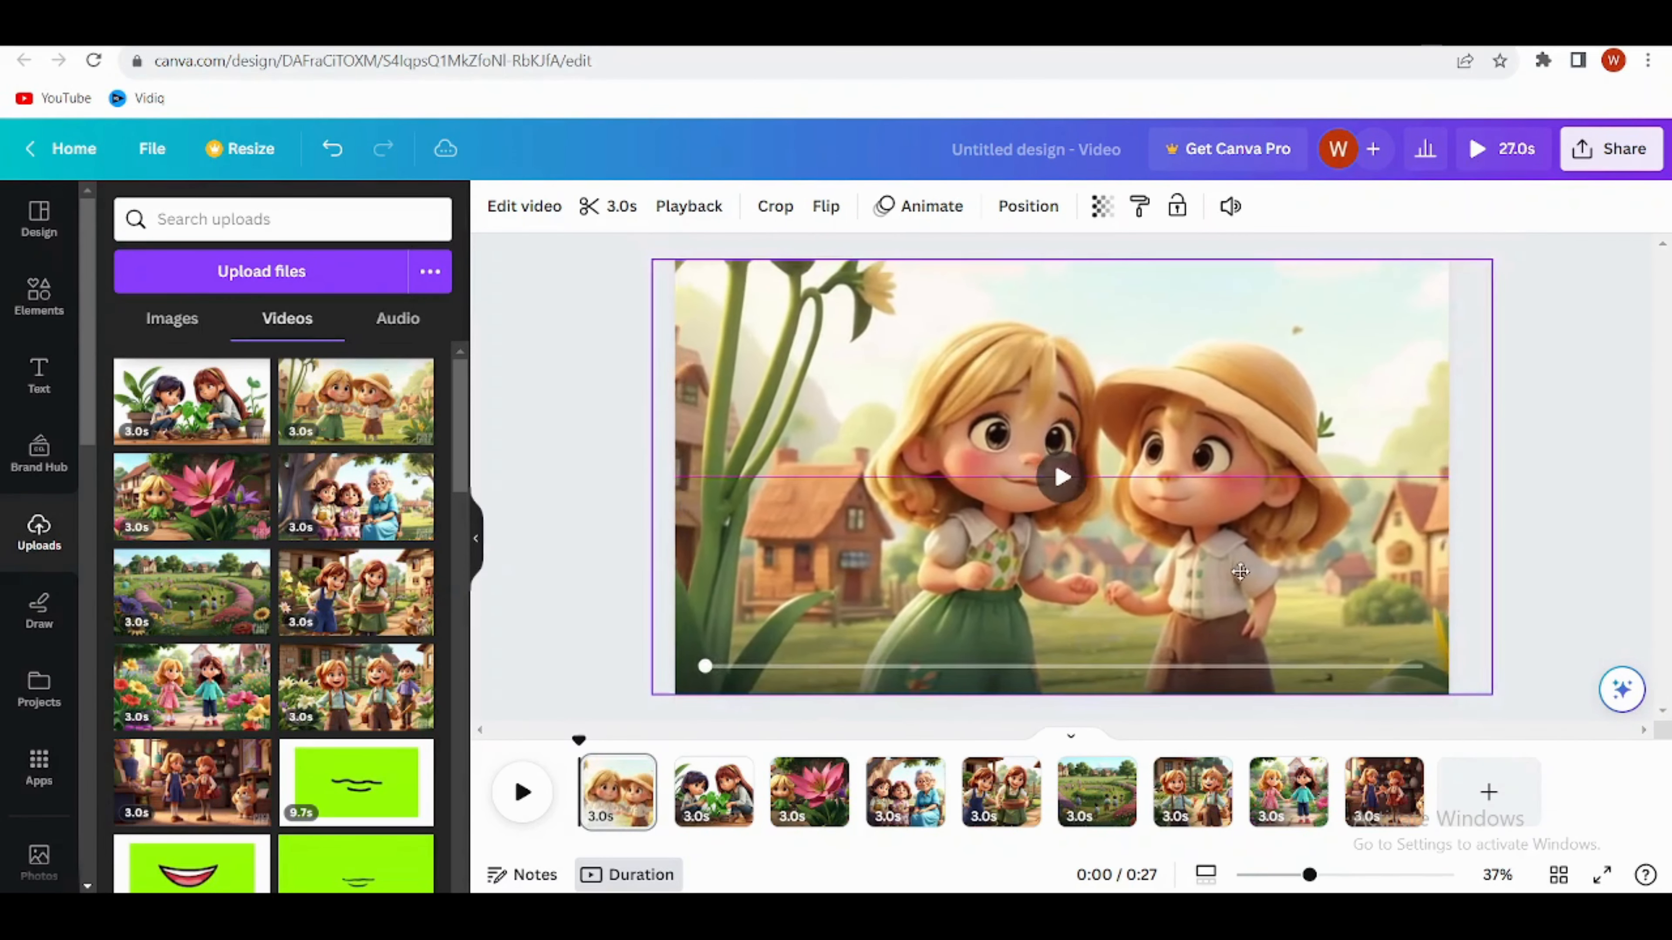
click(1576, 541)
Step: Add the newest uploaded ElevenLabs narration to the timeline and play the opening to check its timing against the clips
click(398, 318)
click(232, 422)
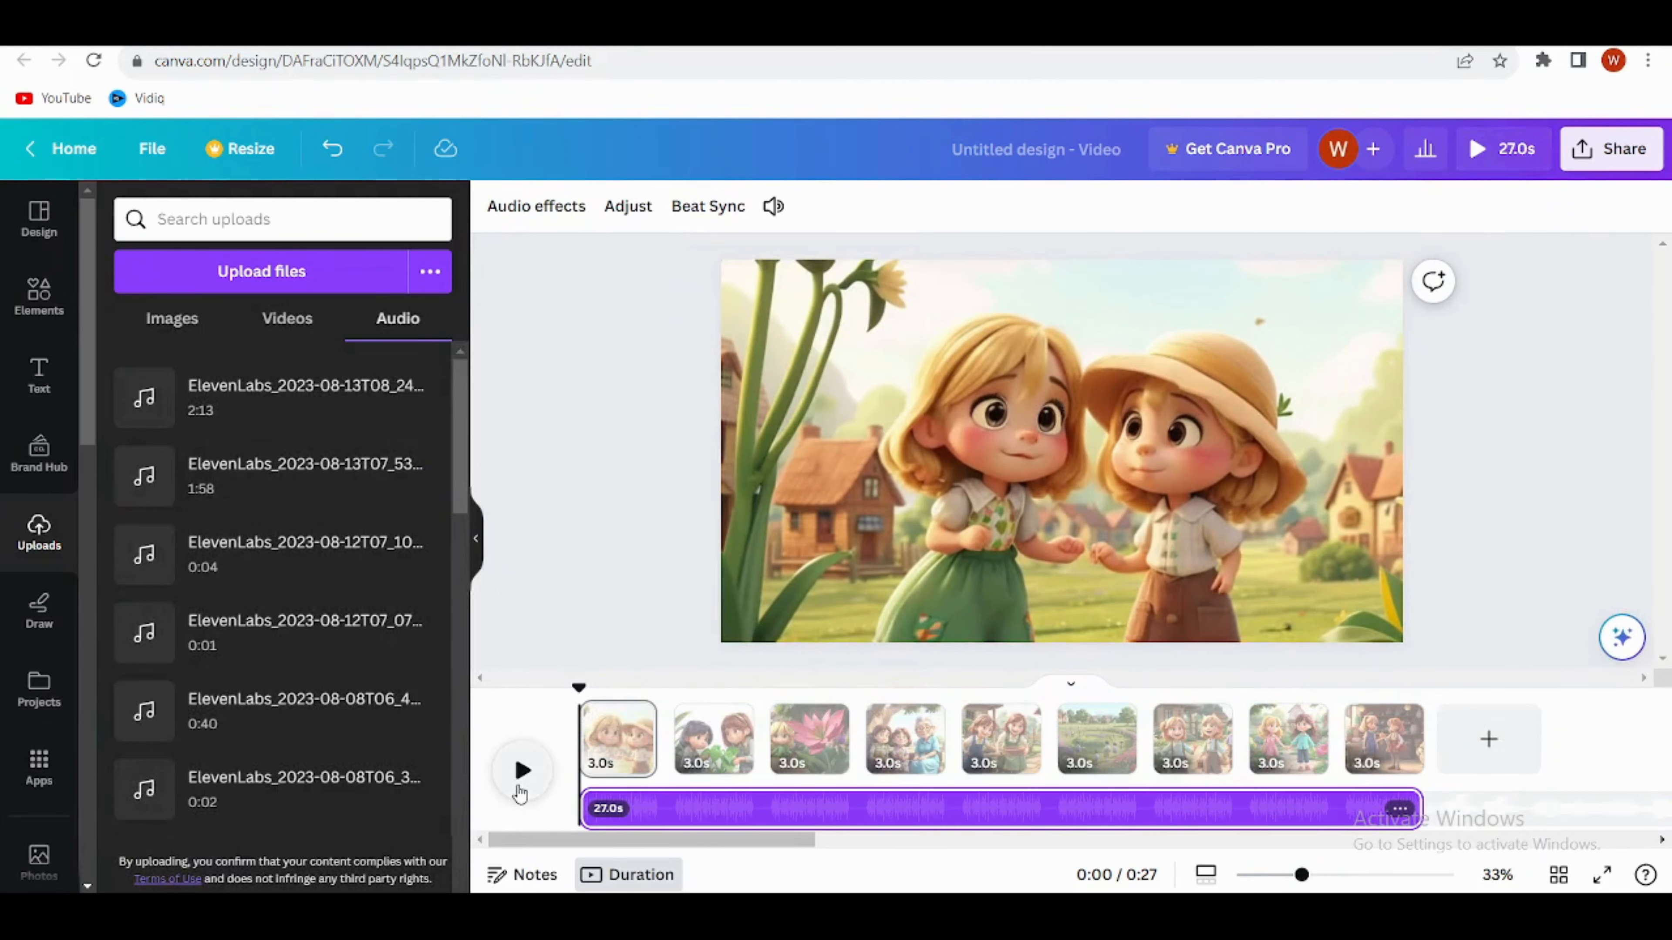
click(523, 771)
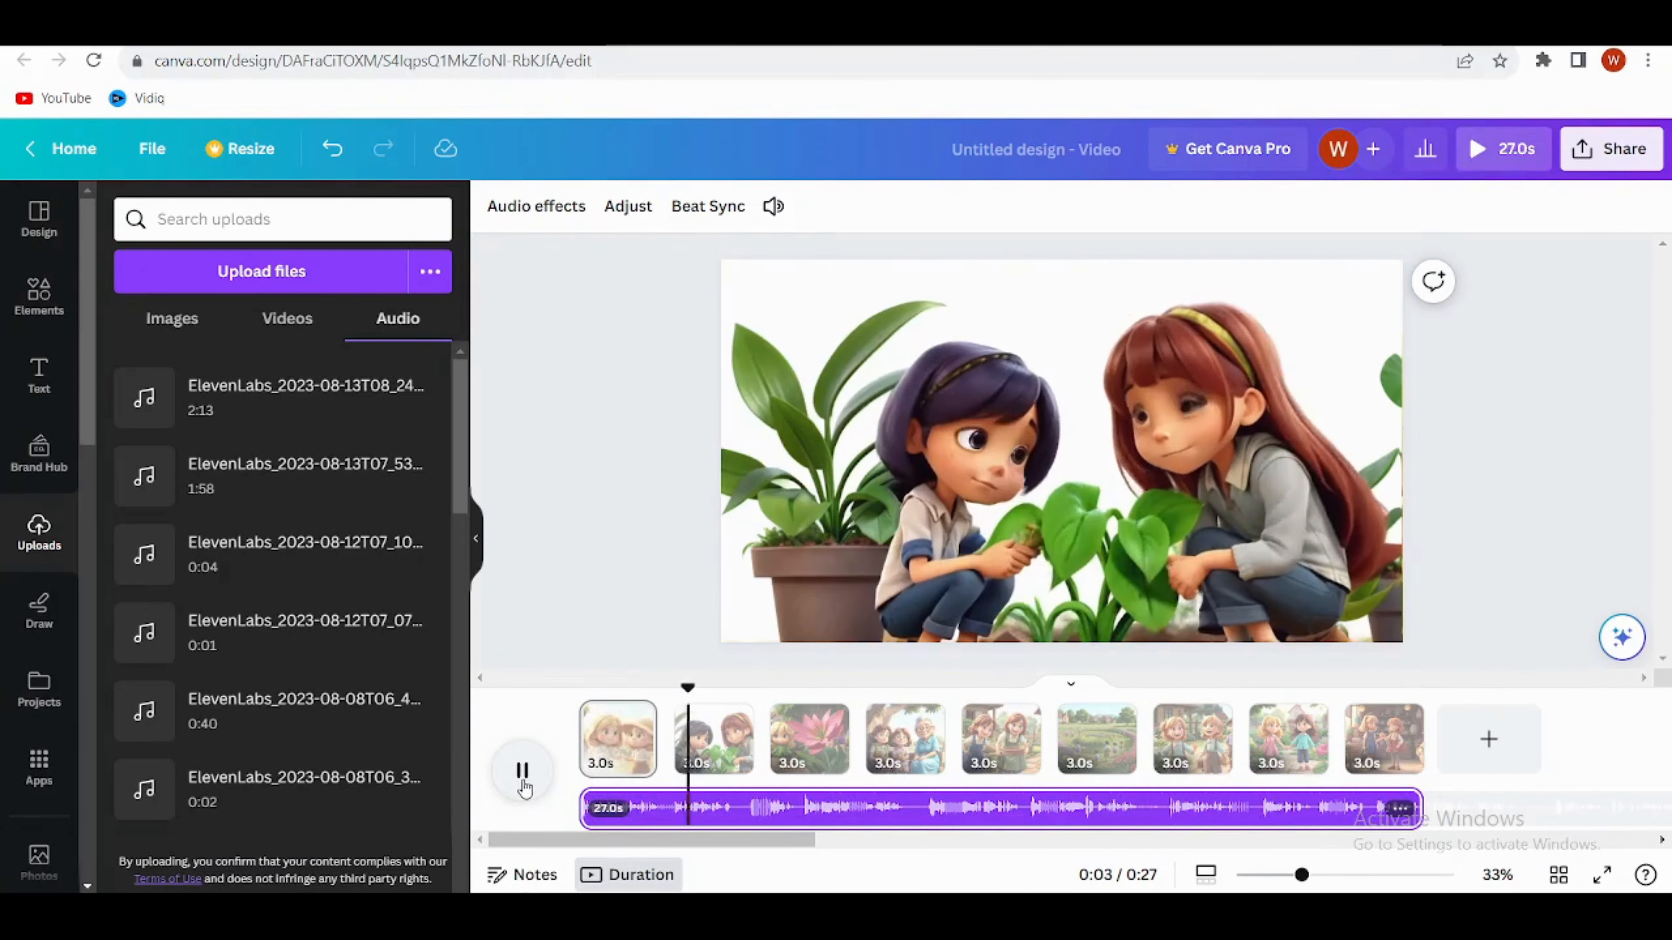
click(523, 772)
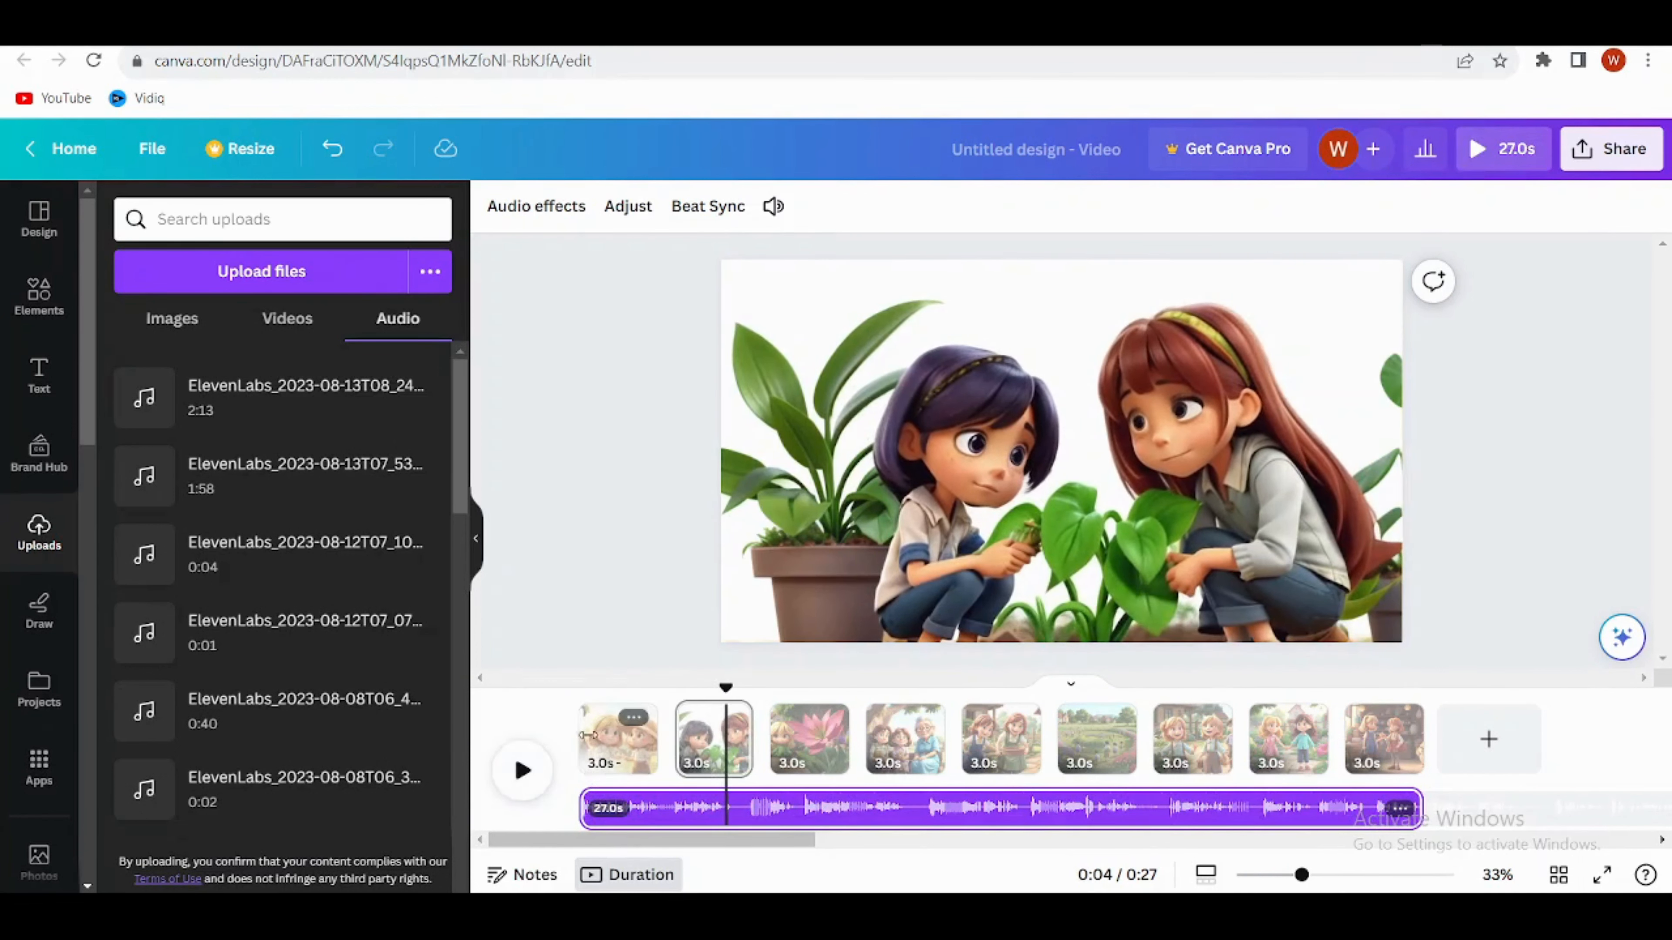
Step: Slow the first page's village clip to a video speed of 0.75
click(602, 755)
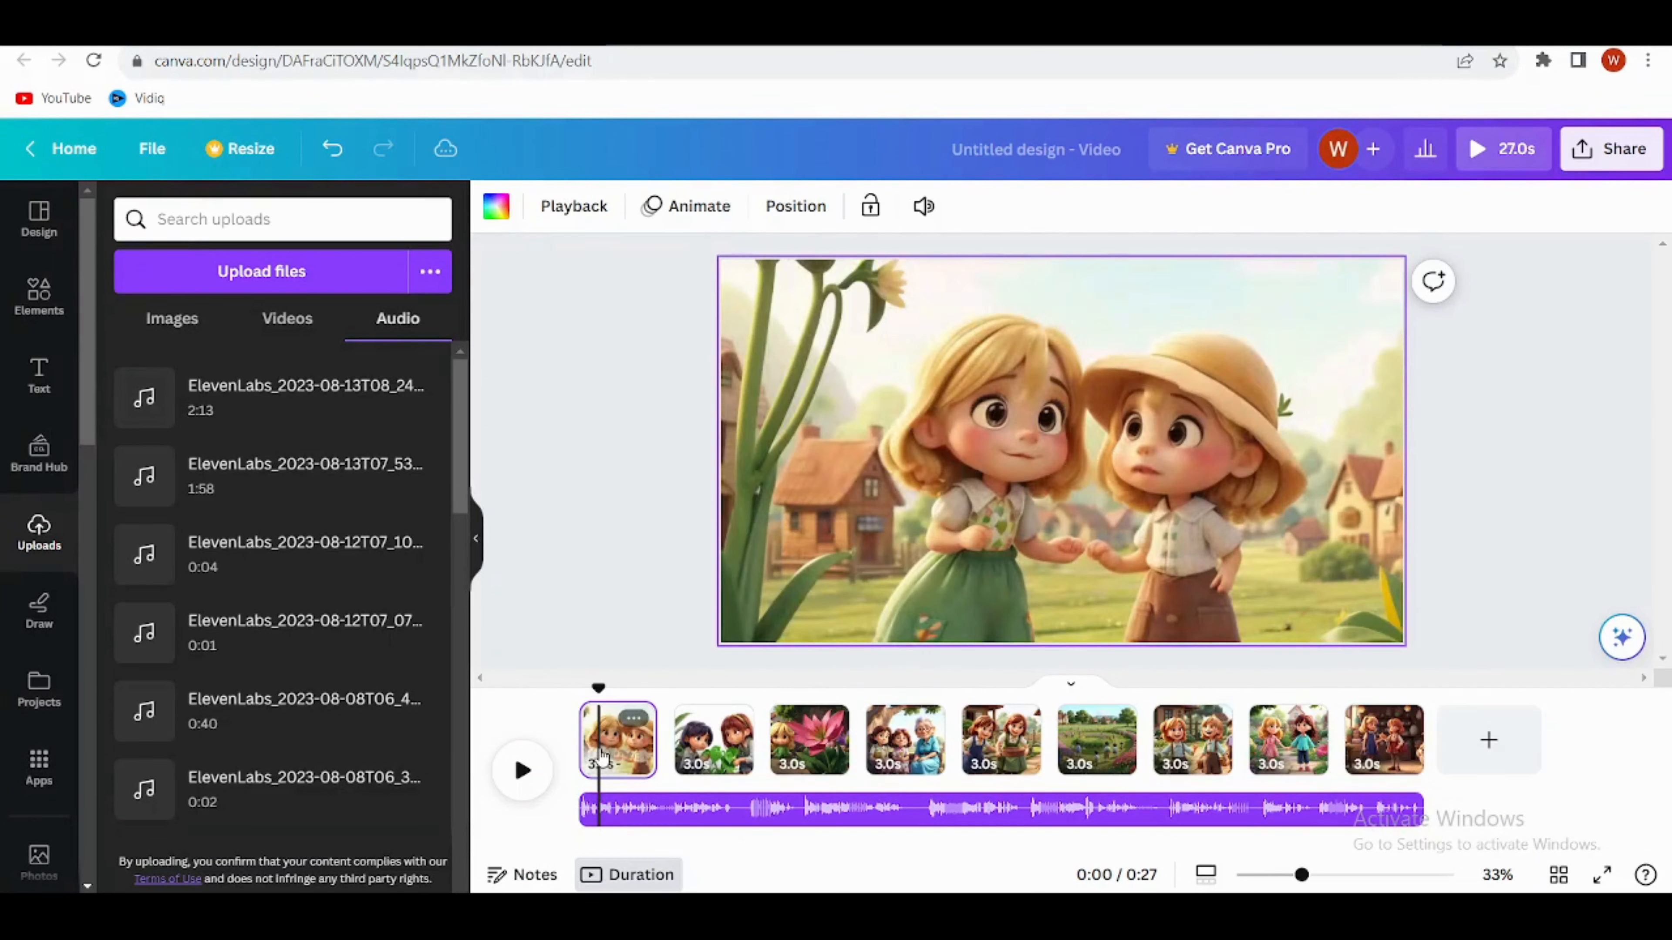
click(786, 283)
click(689, 206)
drag(245, 294, 195, 294)
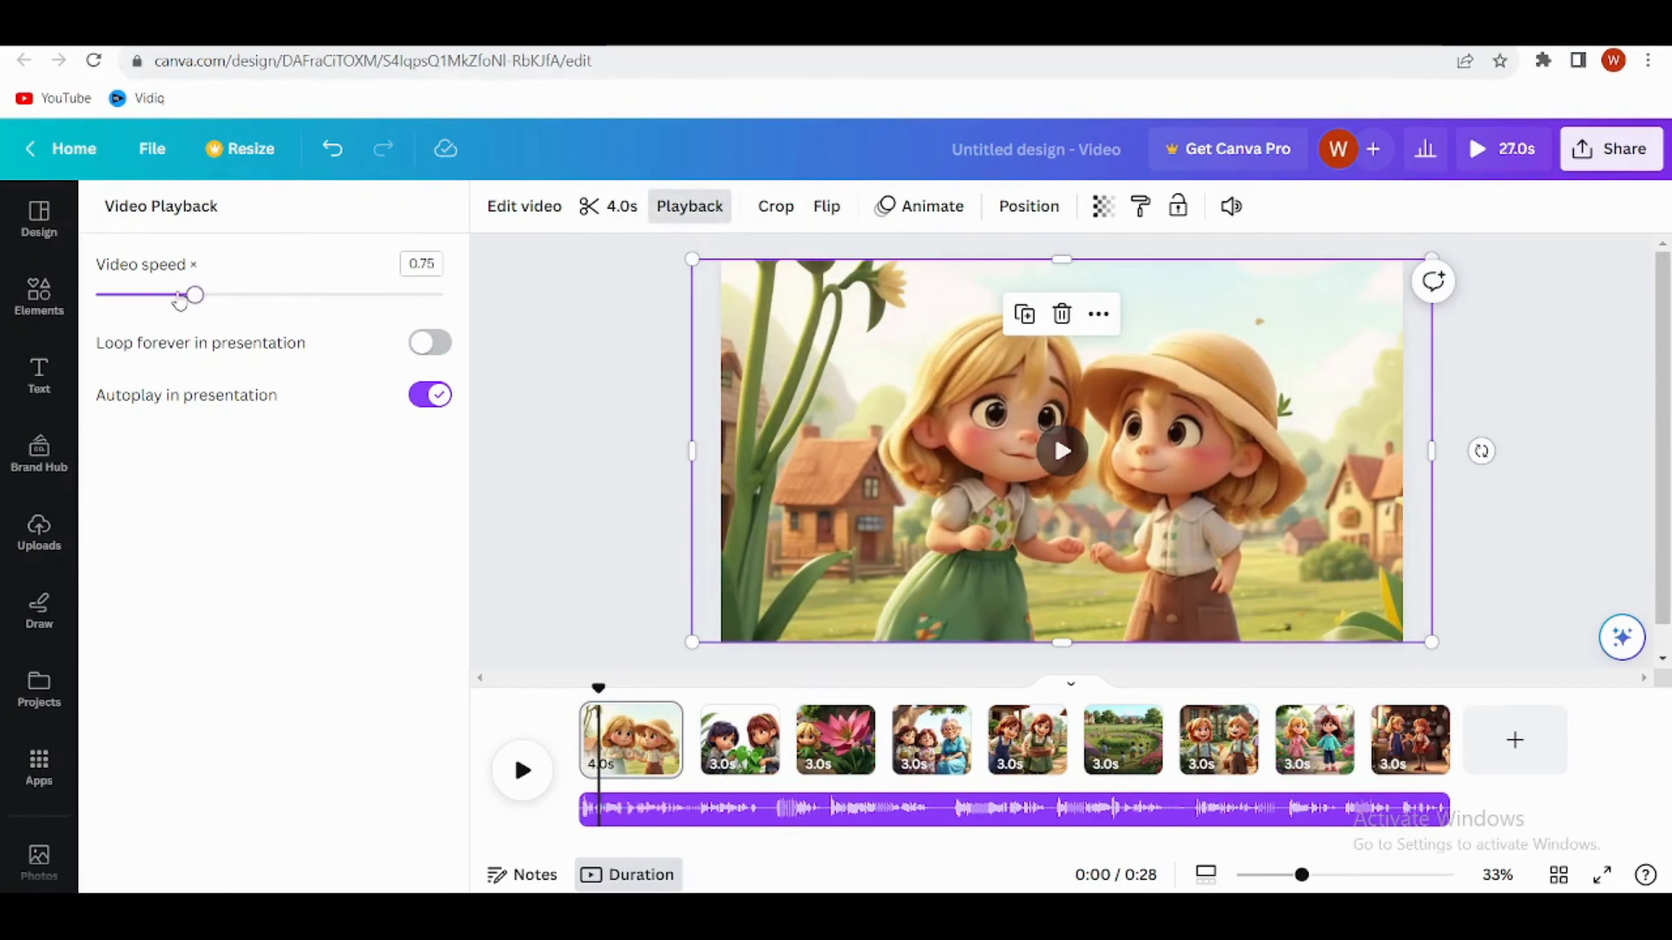
Step: Try a video speed of 0.5 on the first page's village clip, and duplicate that page
click(138, 294)
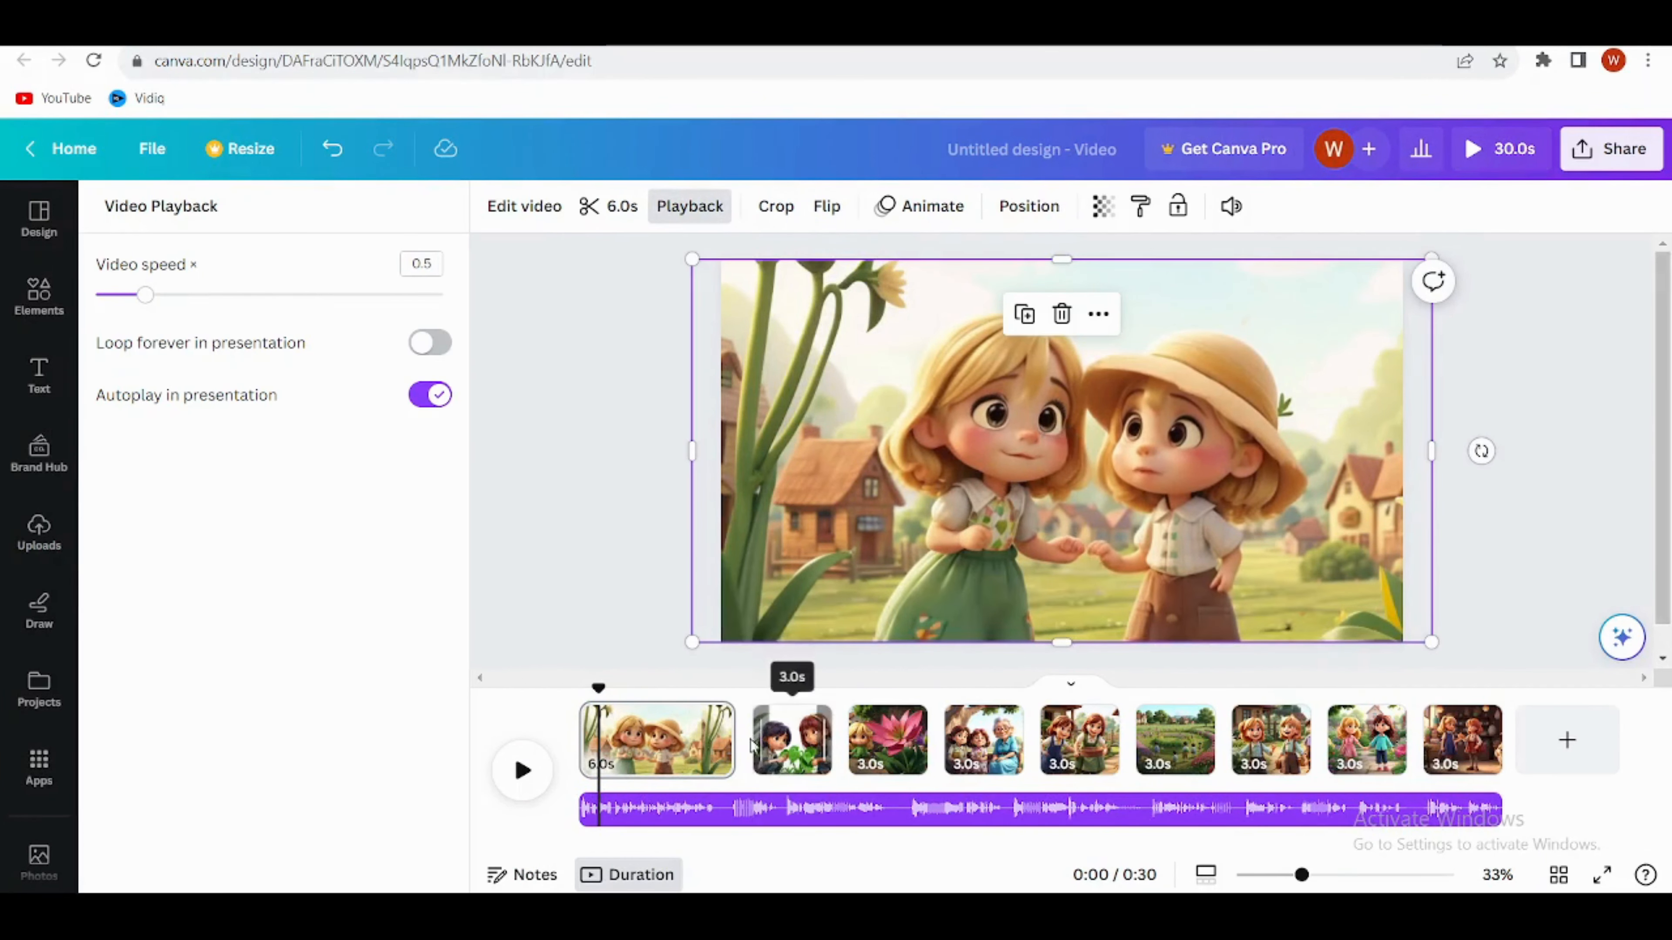
click(710, 718)
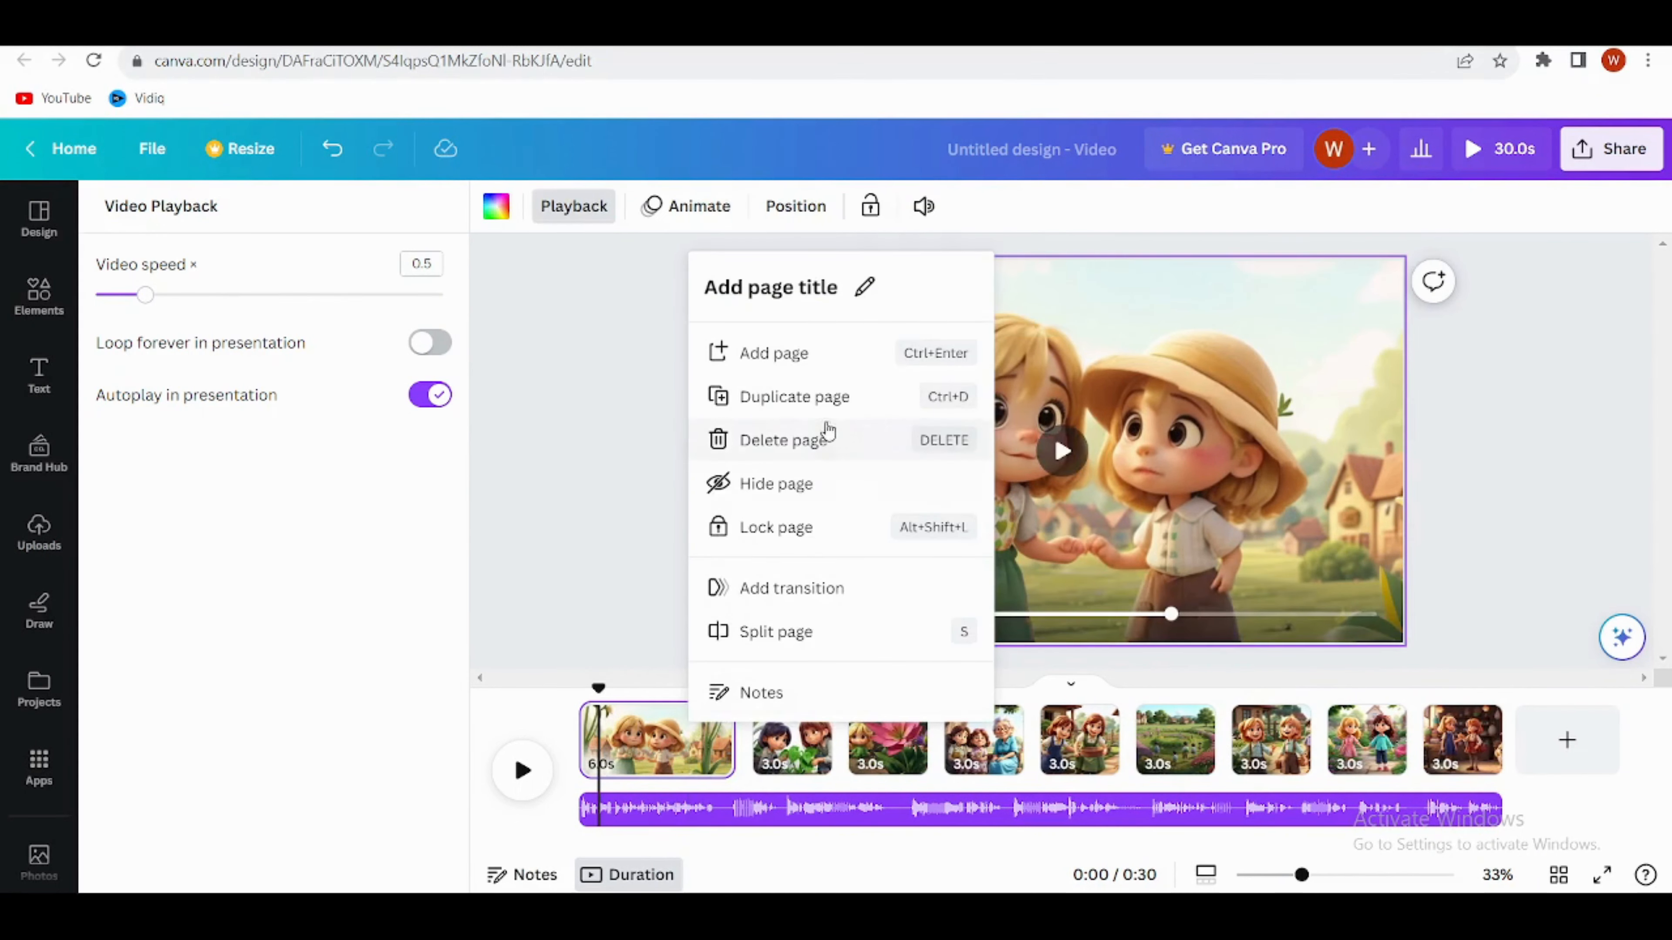
click(834, 411)
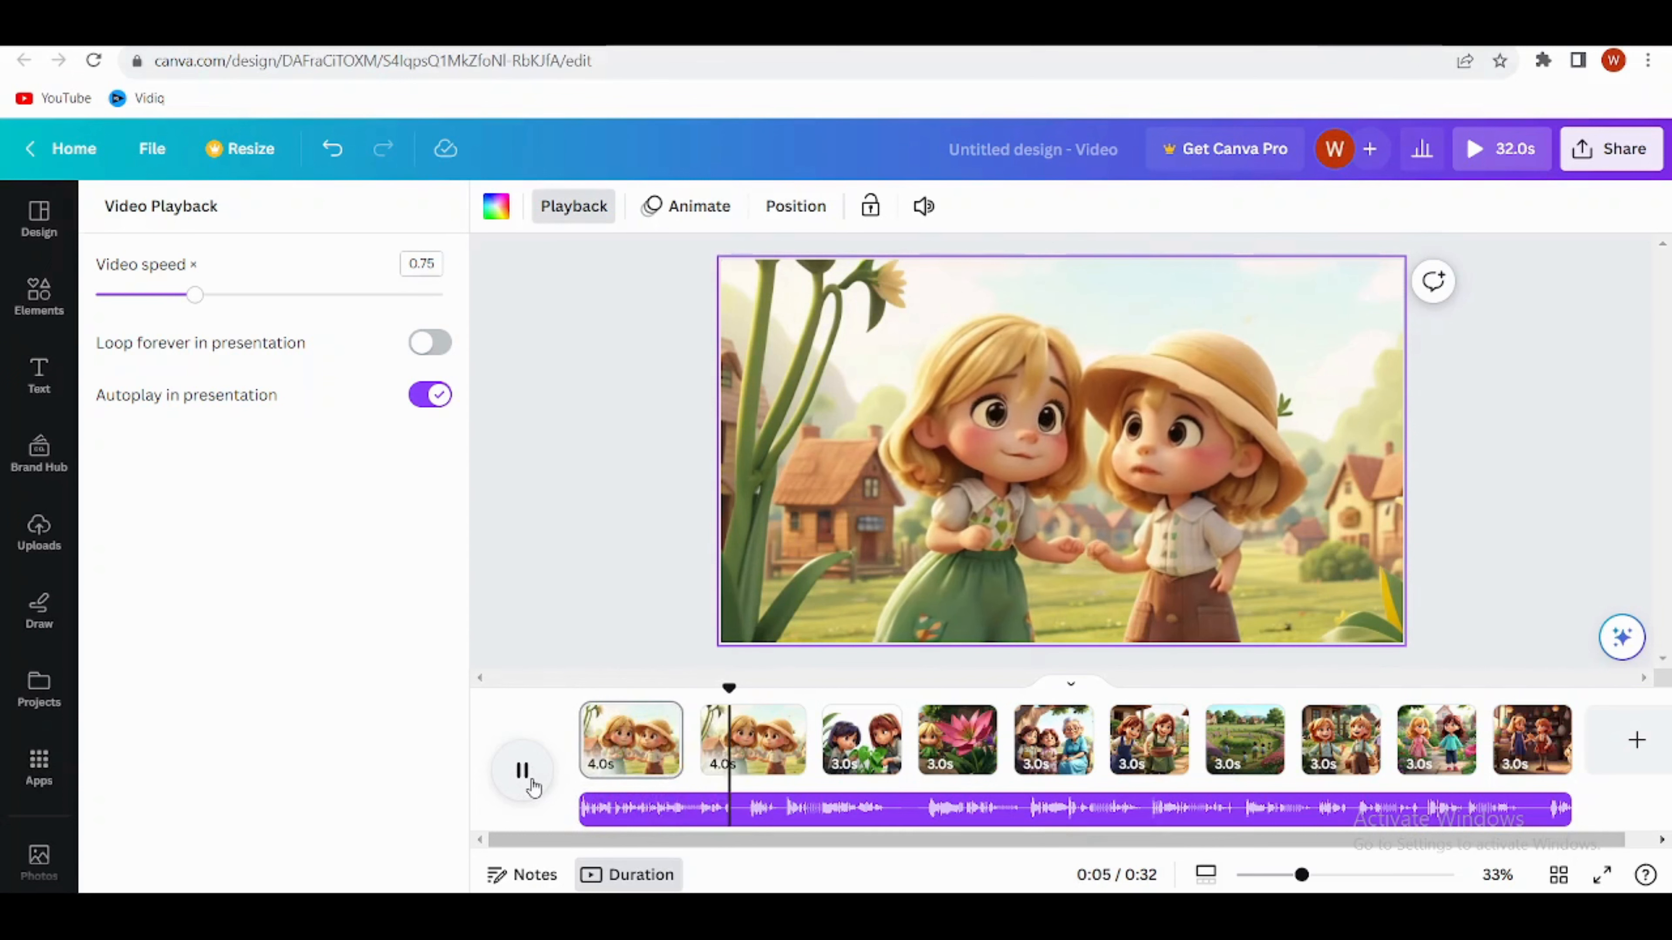
Step: Trim the duplicated village page to 2.2 seconds to match the narration and add a Slide transition between it and the plant clip
click(526, 777)
mouse_move(793, 744)
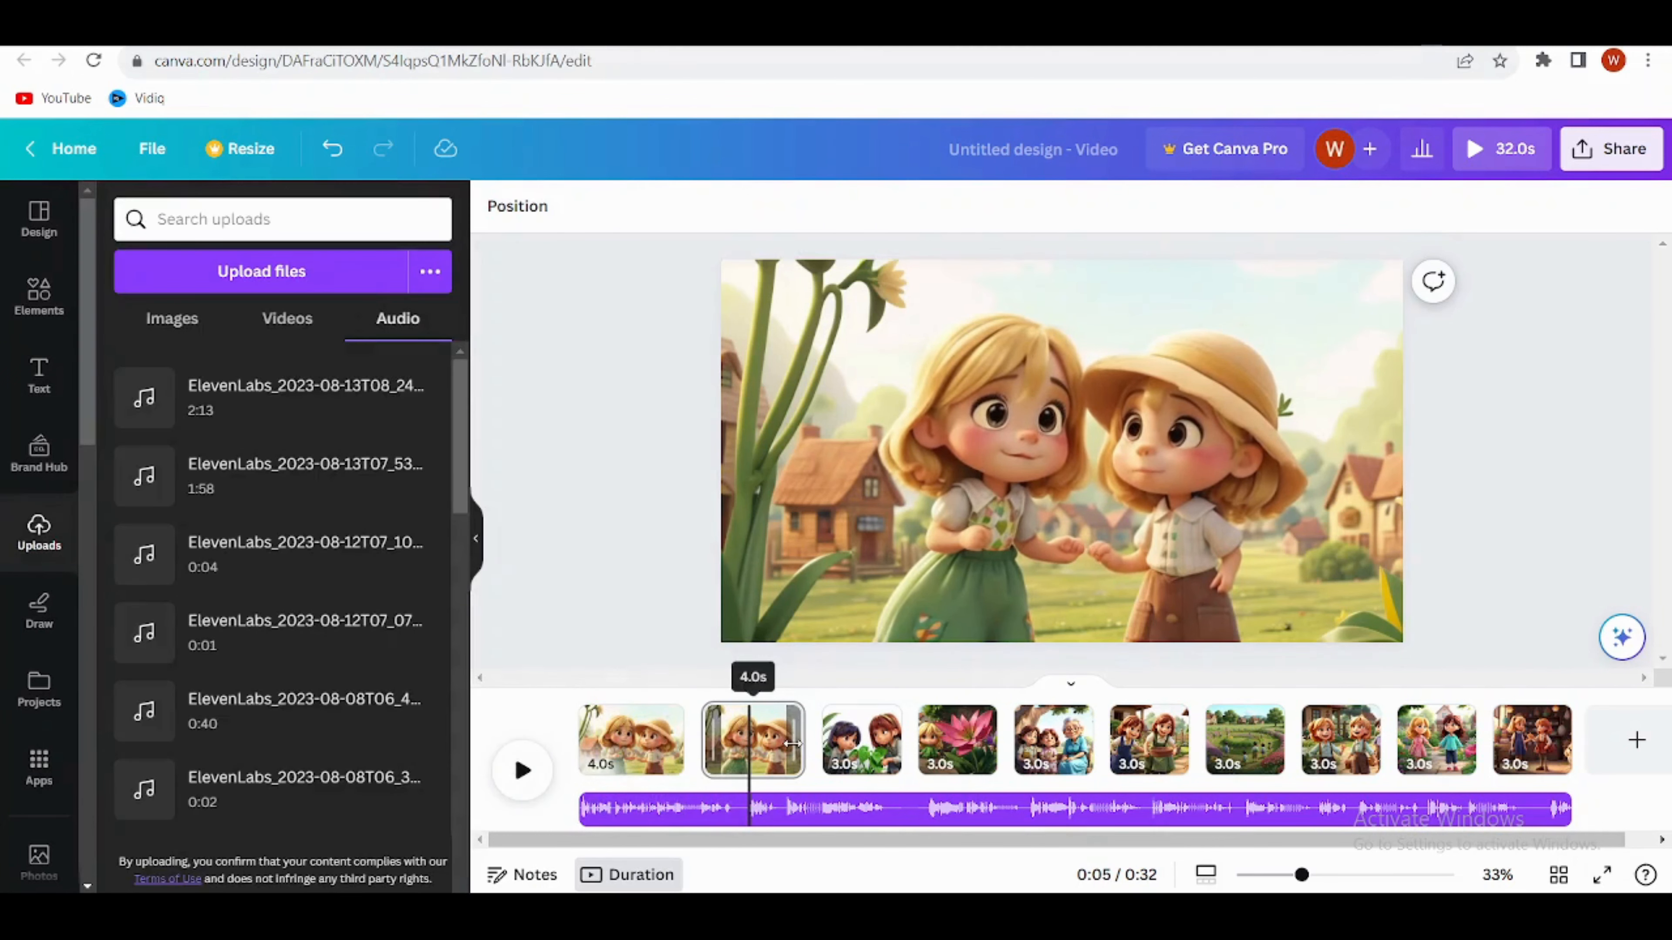
drag(796, 739, 747, 733)
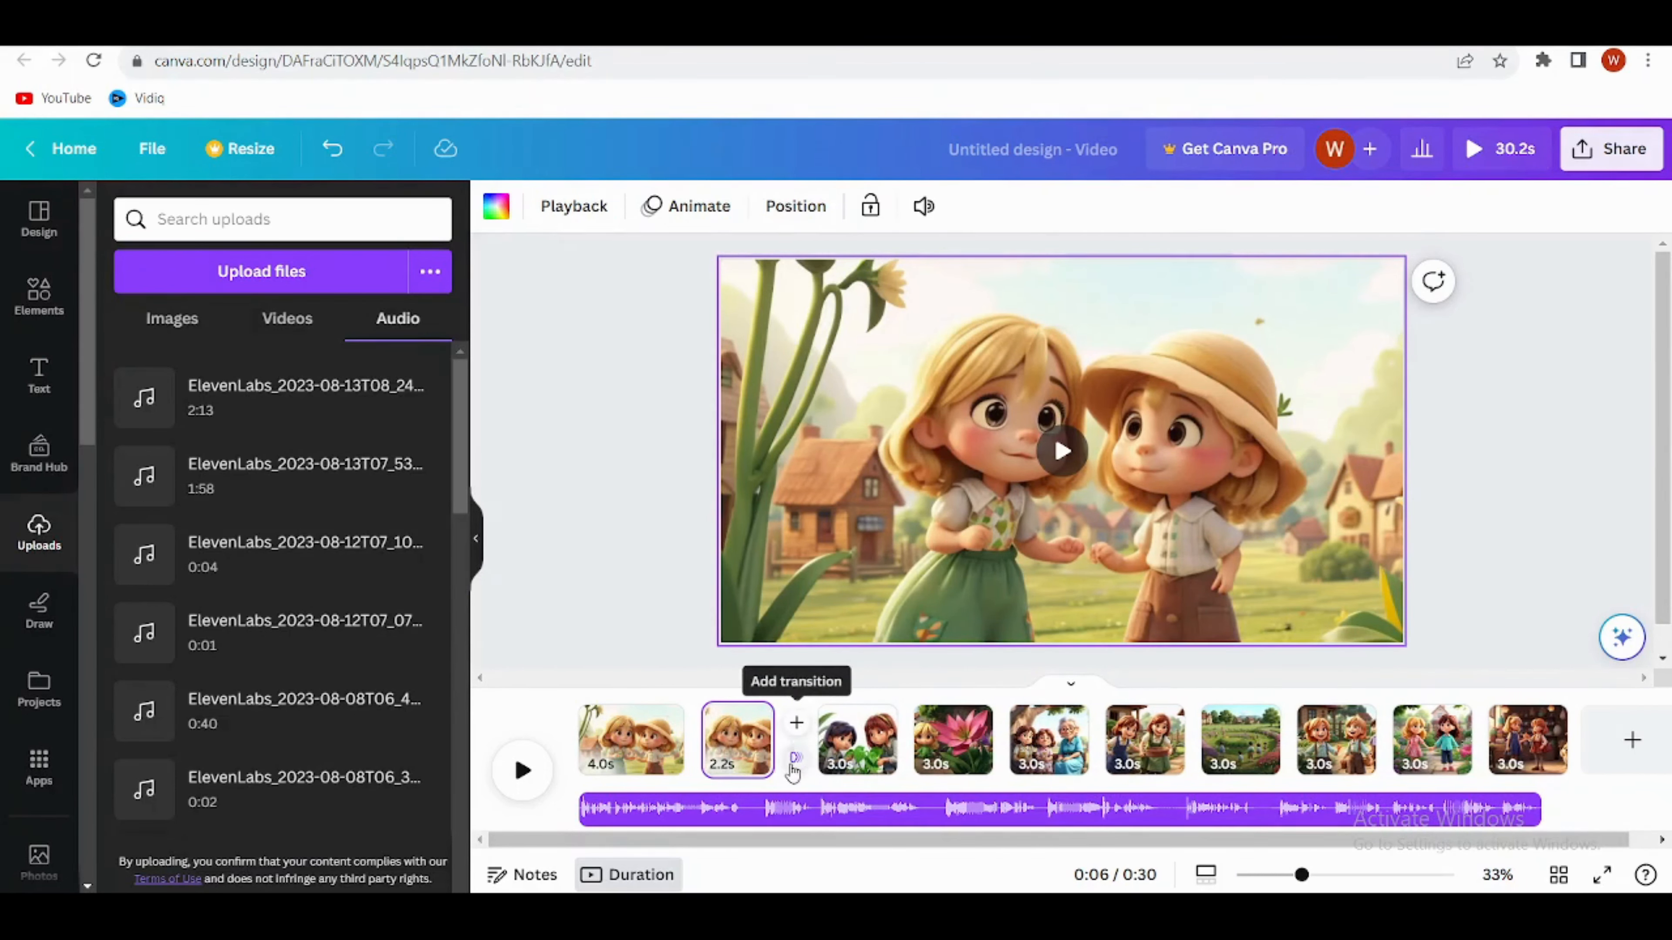
click(794, 759)
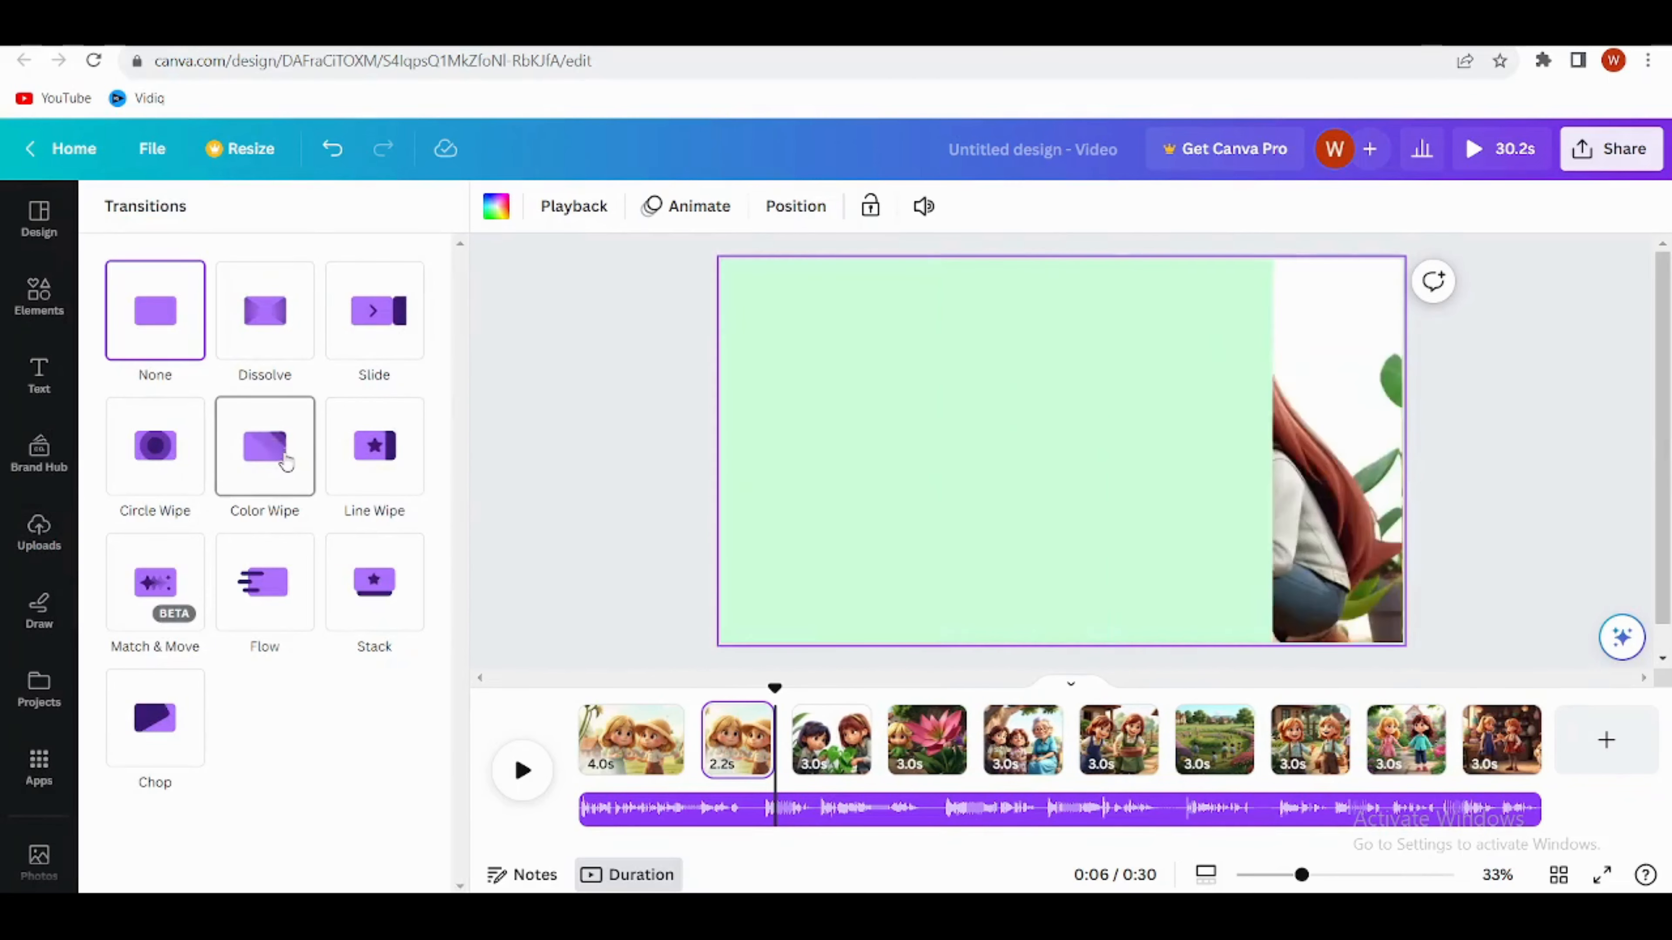
click(342, 351)
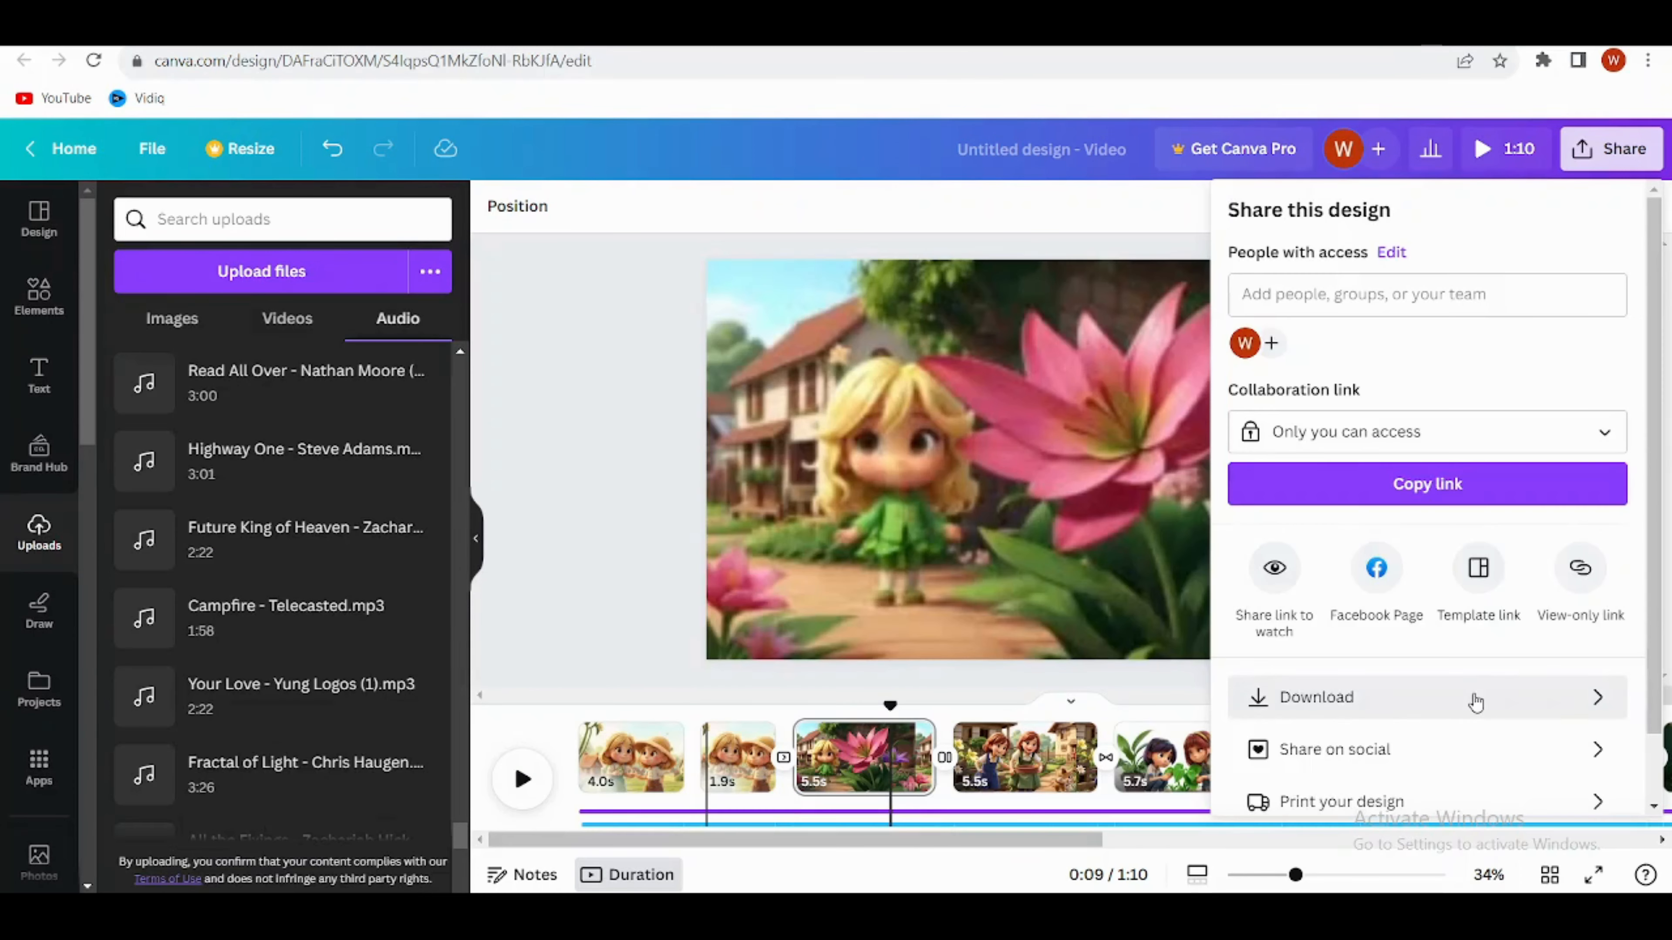
Step: Download all pages of the finished story as a 1080p MP4 video
click(1473, 697)
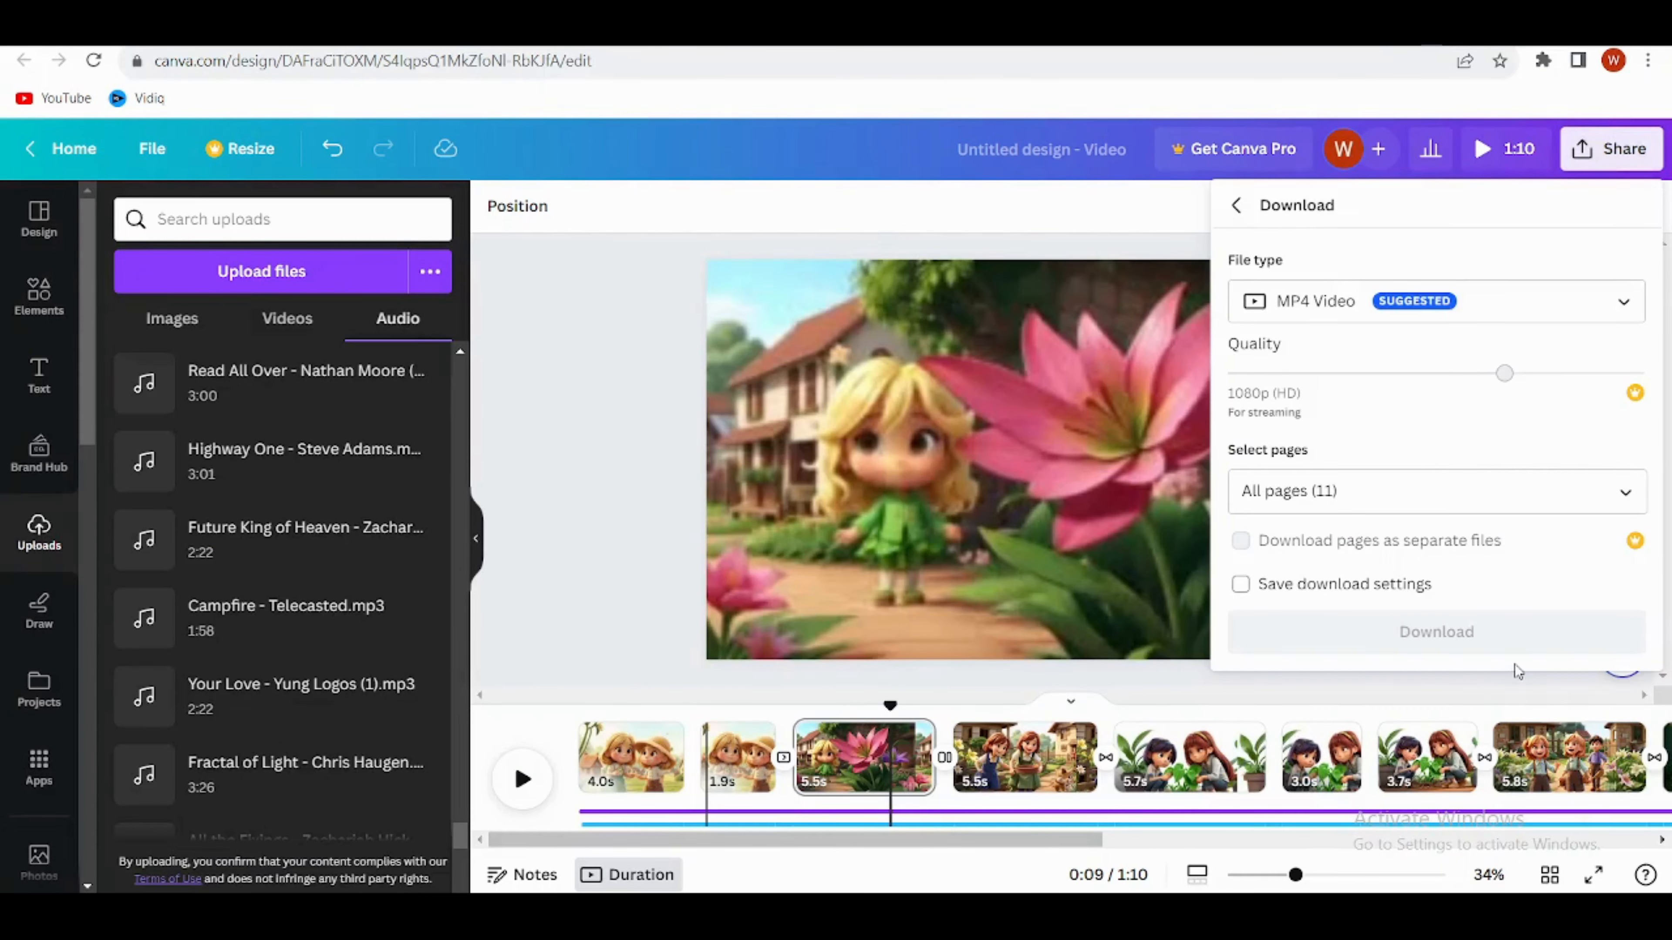